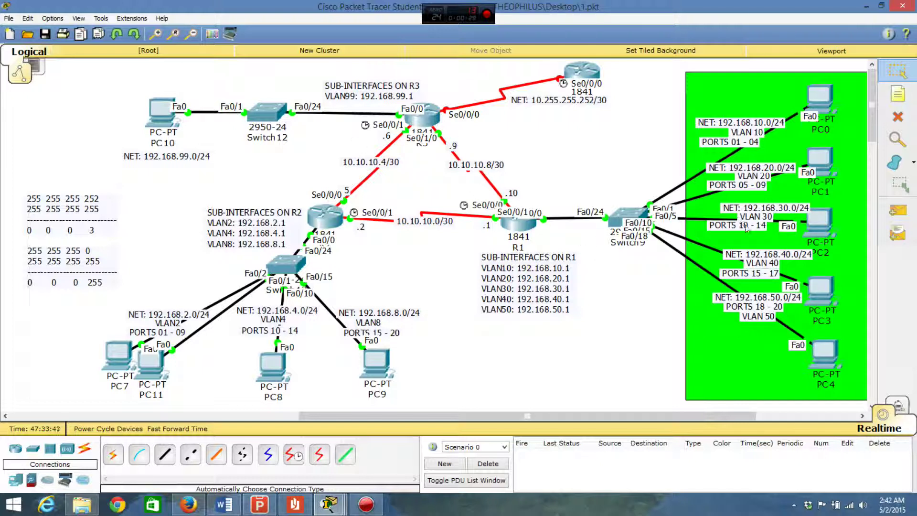
# Step: Test connectivity with simple PDUs from PC3 to PC10 and from PC3 to PC8, and clear the test scenario
pyautogui.click(897, 210)
pyautogui.click(816, 285)
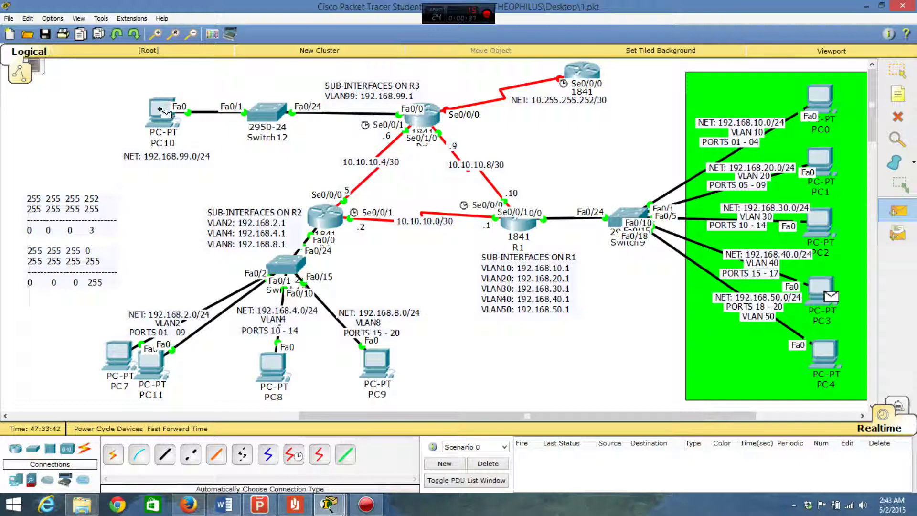
pyautogui.click(166, 113)
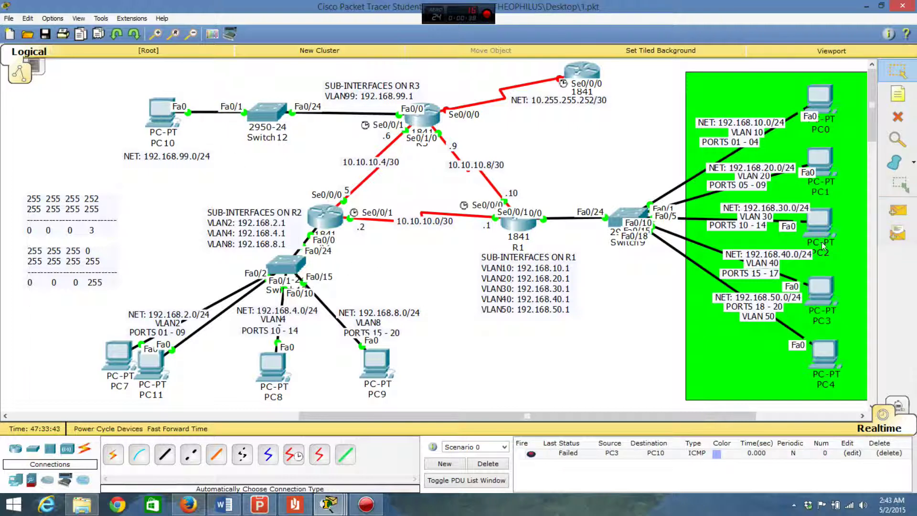
pyautogui.click(897, 210)
pyautogui.click(816, 283)
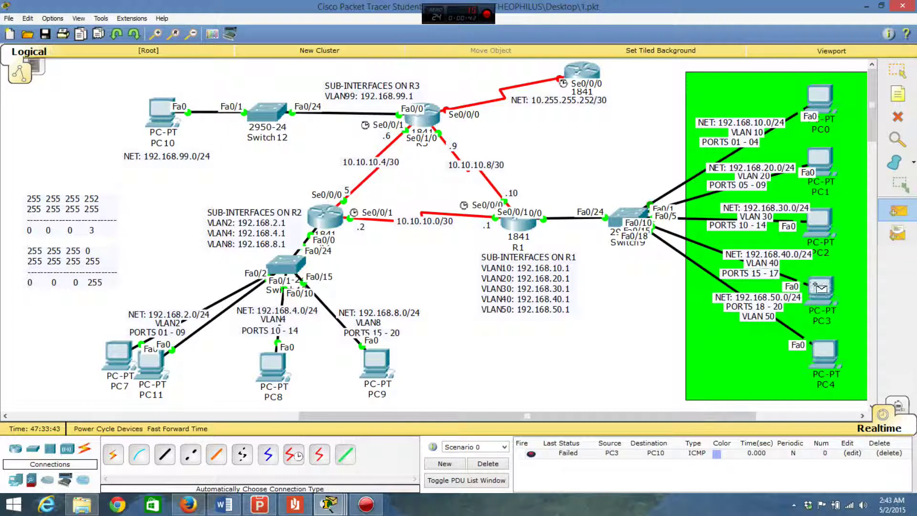
pyautogui.click(268, 365)
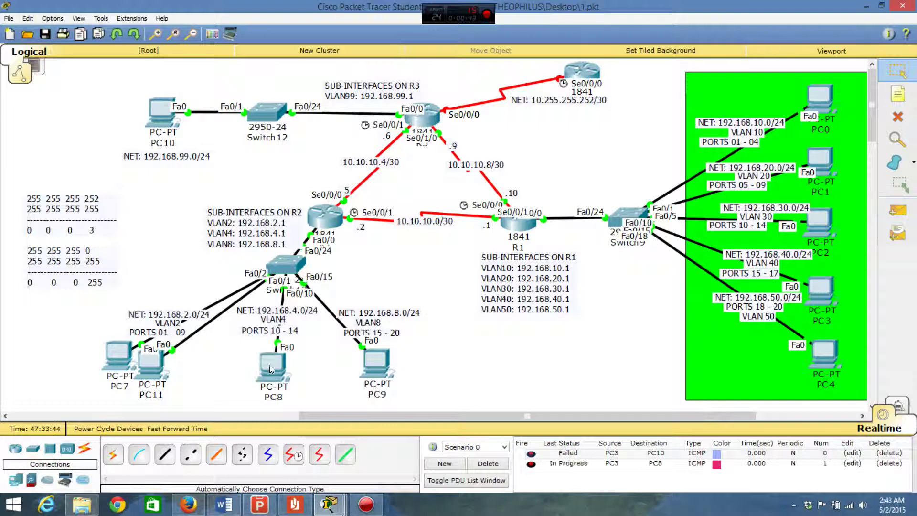
pyautogui.click(488, 464)
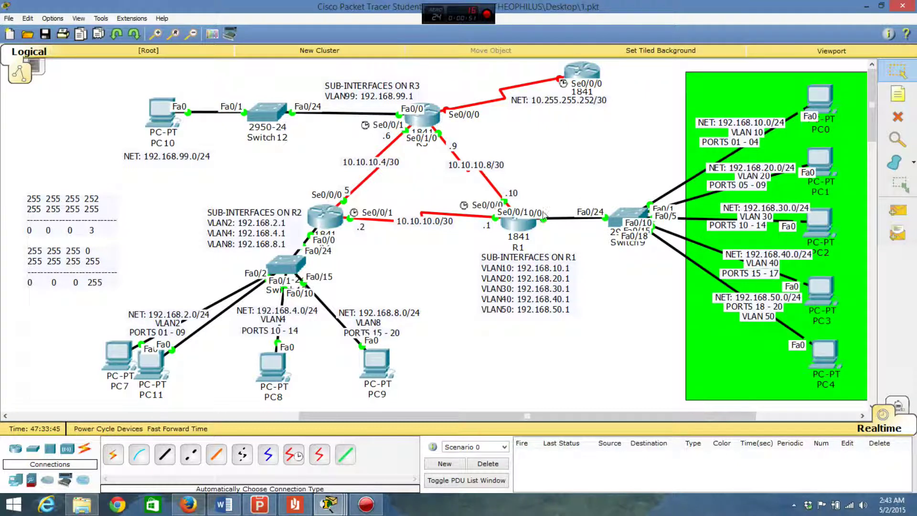
# Step: Open router R1's command line and exit interface configuration mode to global configuration
pyautogui.click(524, 225)
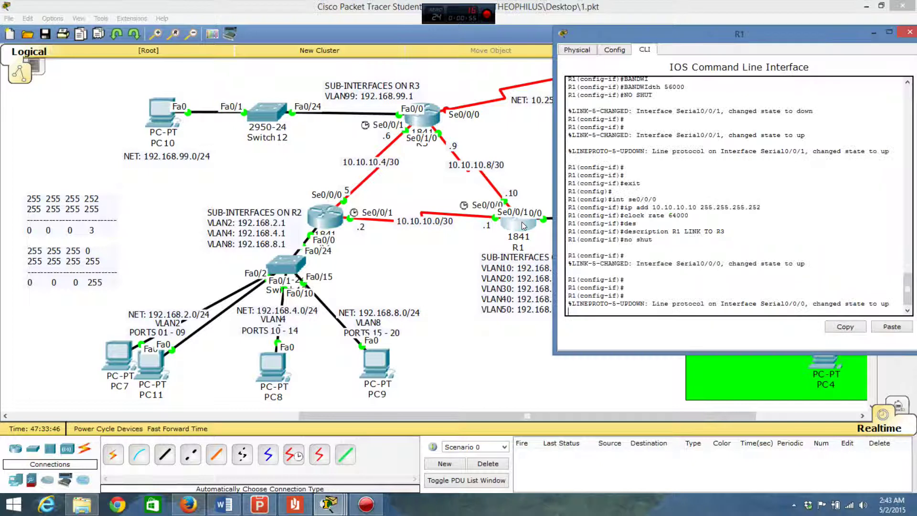
pyautogui.moveTo(715, 35); pyautogui.dragTo(370, 370)
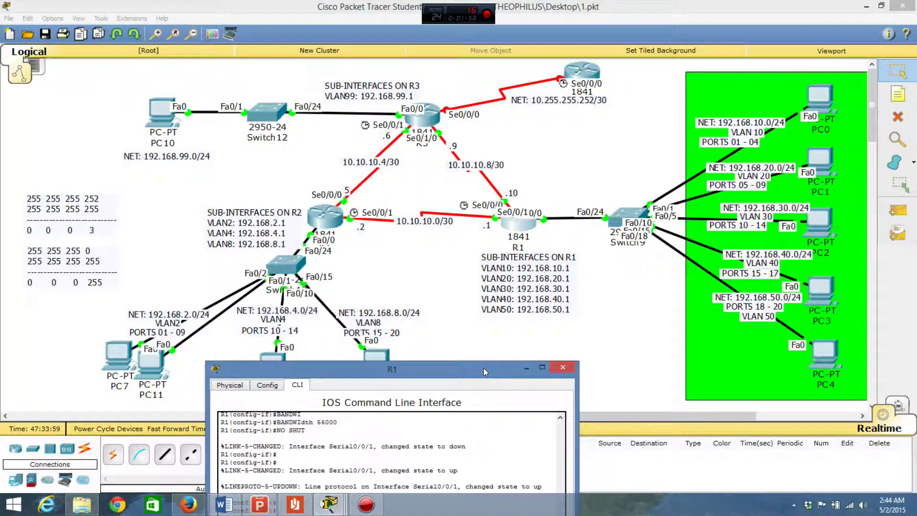
pyautogui.moveTo(483, 367); pyautogui.dragTo(697, 57)
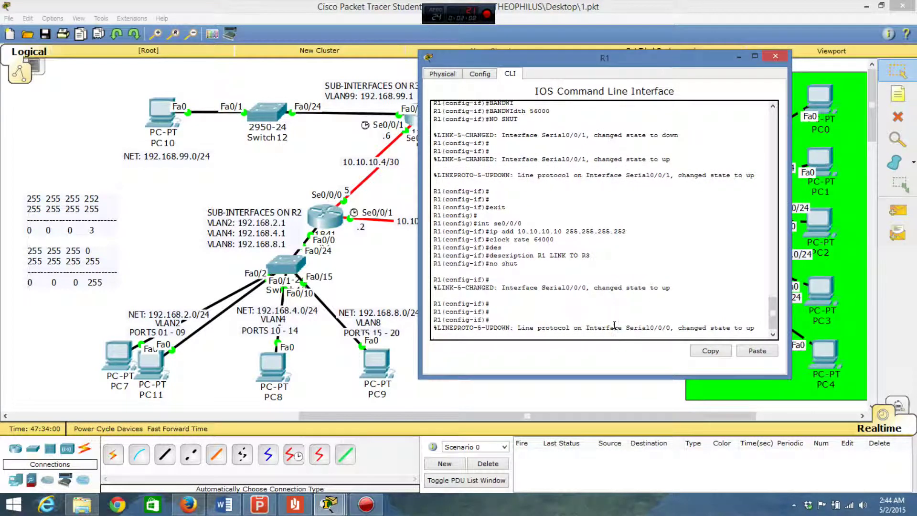
pyautogui.press('Return')
pyautogui.press('Return')
pyautogui.press('Return')
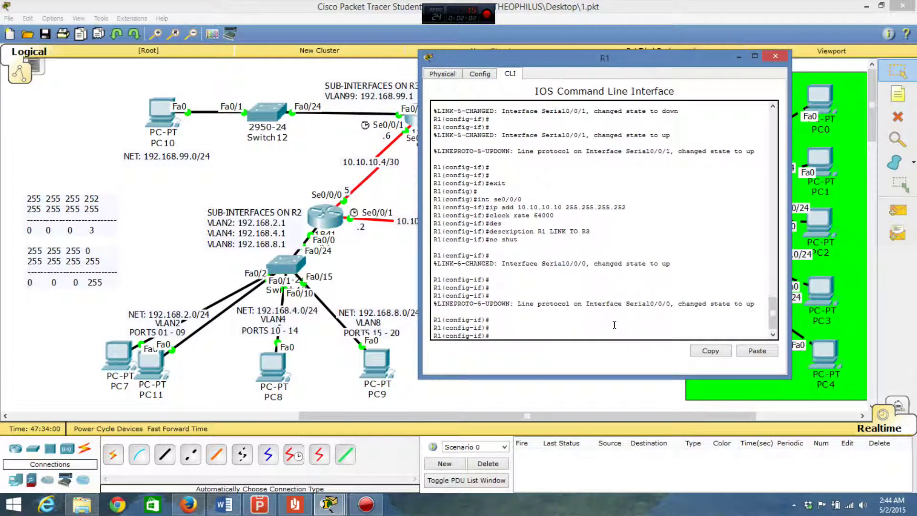
pyautogui.write('exit')
pyautogui.press('Return')
pyautogui.press('Return')
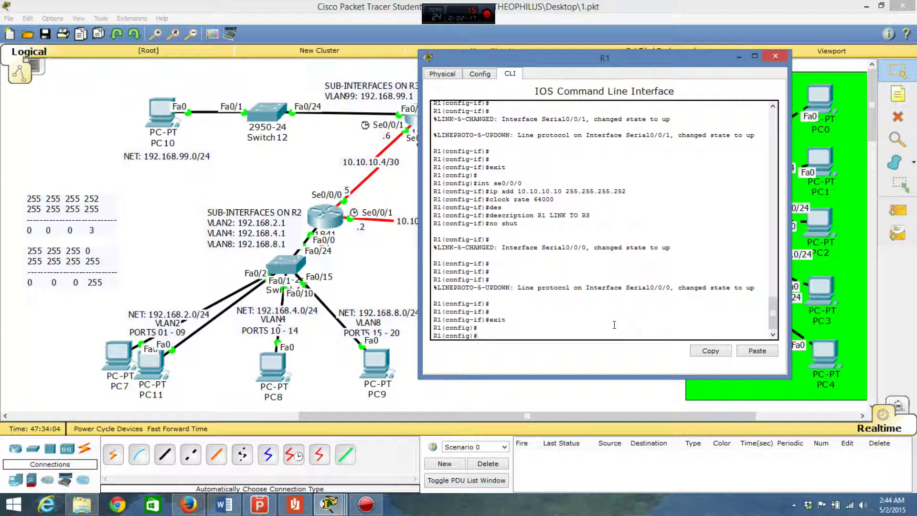
# Step: Start OSPF process 1 on R1 and set its router ID to 1.1.1.1
pyautogui.write('router ospf 1')
pyautogui.press('Return')
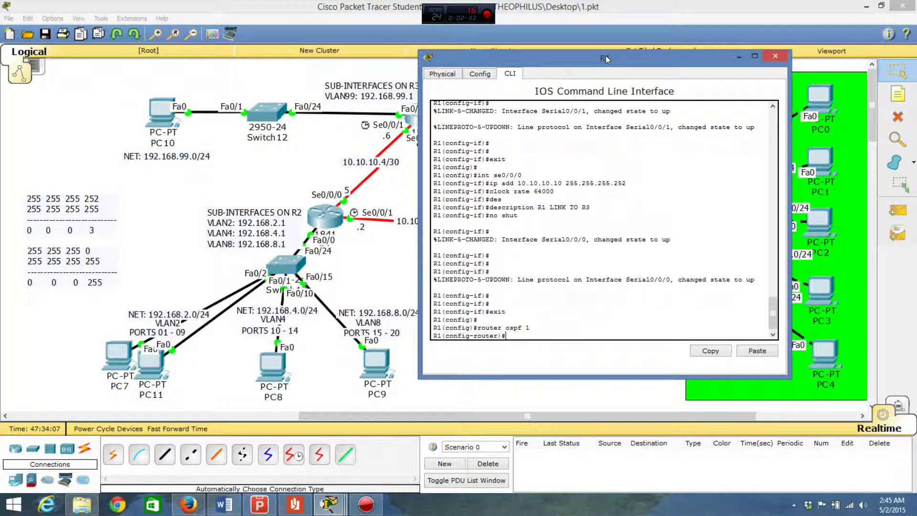
pyautogui.moveTo(605, 56); pyautogui.dragTo(578, 285)
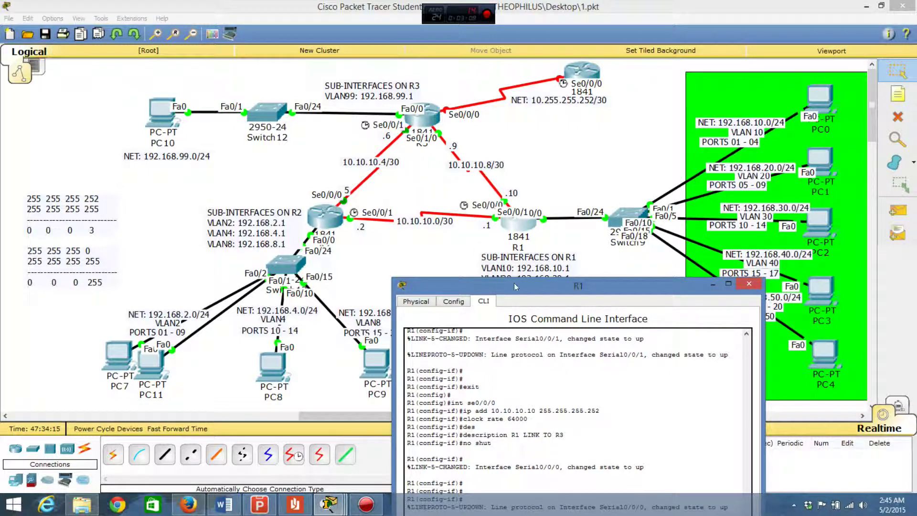
pyautogui.moveTo(515, 287); pyautogui.dragTo(506, 246)
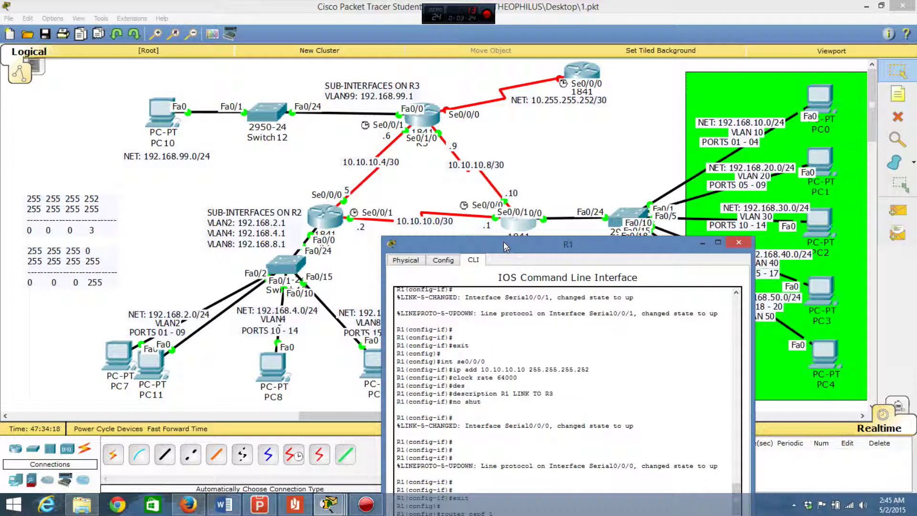
pyautogui.moveTo(503, 243); pyautogui.dragTo(502, 71)
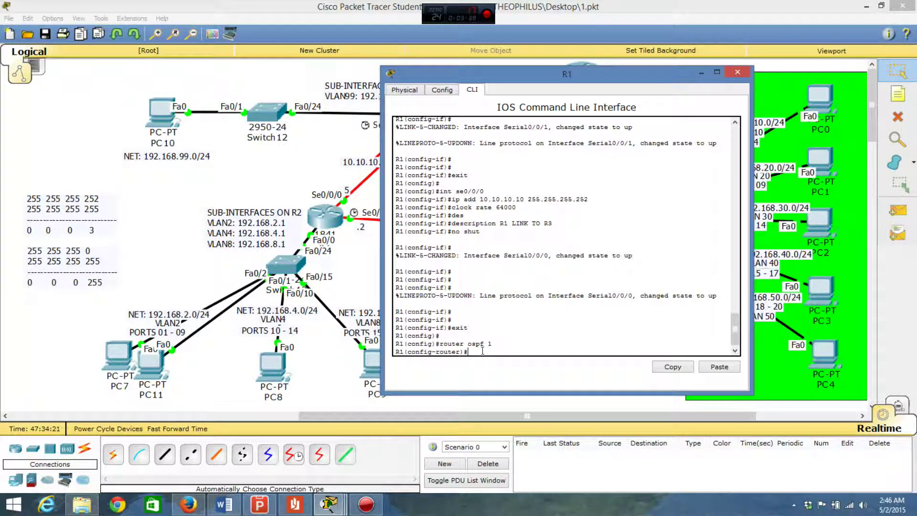
pyautogui.write('outer-id 1.1.1.1')
pyautogui.press('Return')
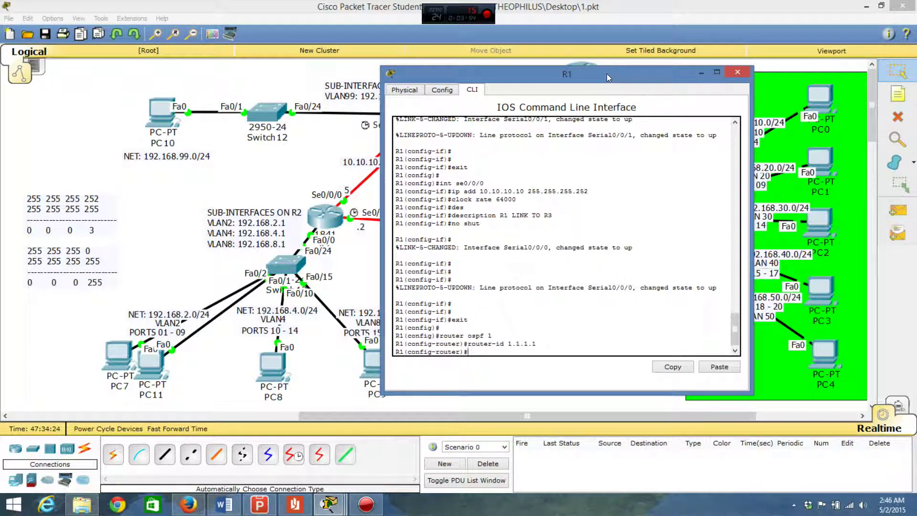
# Step: Begin an OSPF network statement on R1 for 192.168.10.0
pyautogui.moveTo(607, 73); pyautogui.dragTo(305, 54)
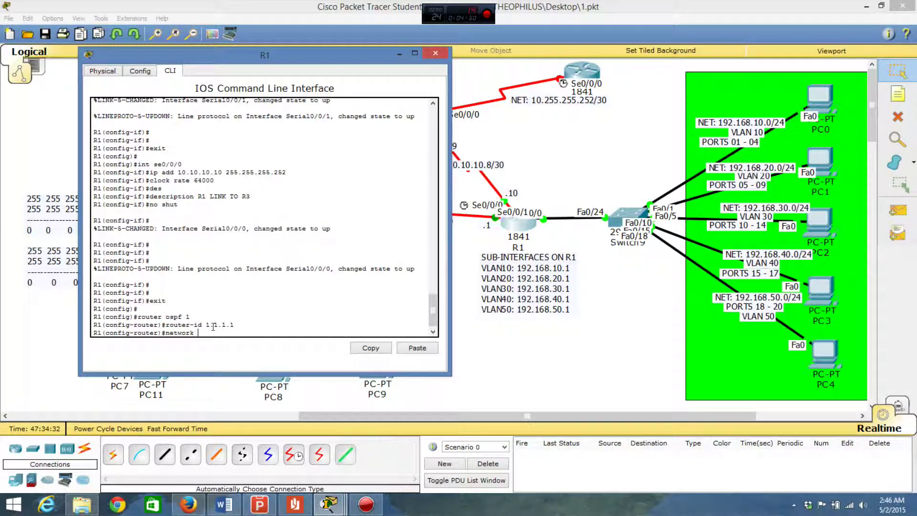
pyautogui.write('192.168.10.0')
pyautogui.moveTo(319, 52); pyautogui.dragTo(552, 91)
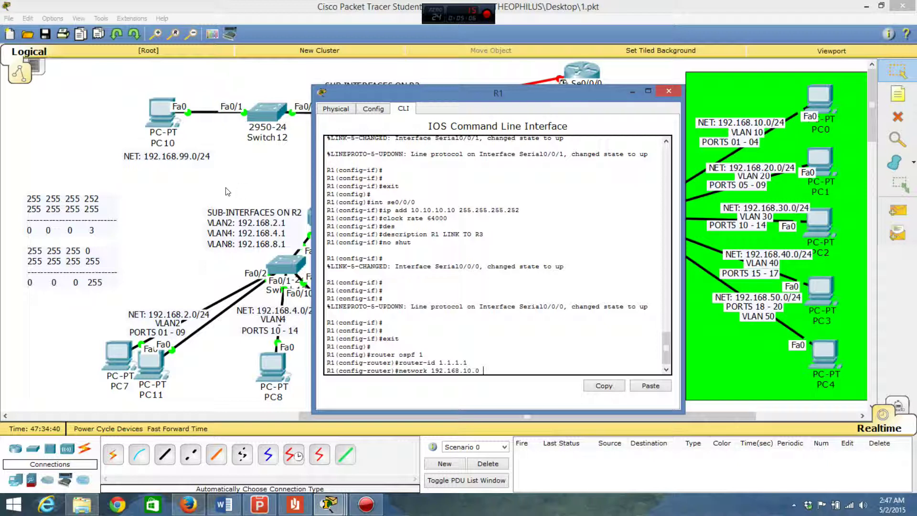
# Step: Move the 0.0.0.3 wildcard calculation note to the canvas edge and place the 0.0.0.255 note below the R1–R2 link
pyautogui.doubleClick(70, 213)
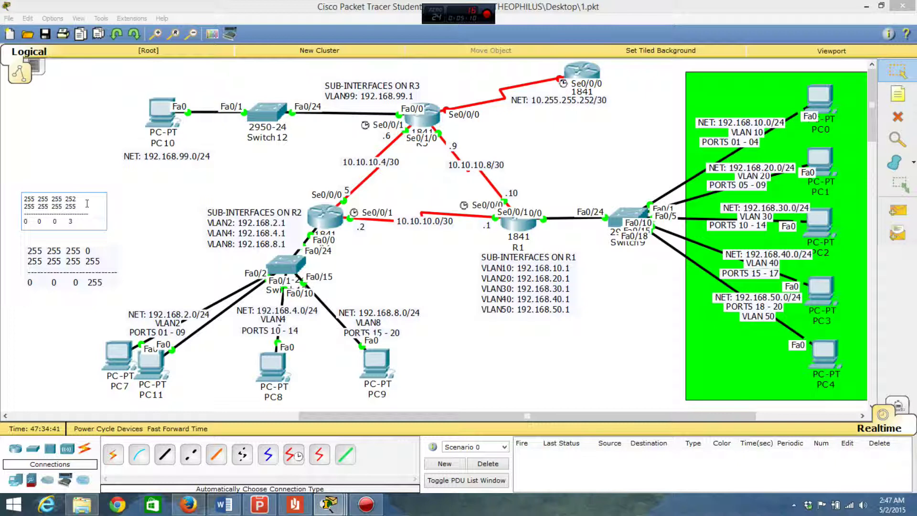
pyautogui.click(74, 162)
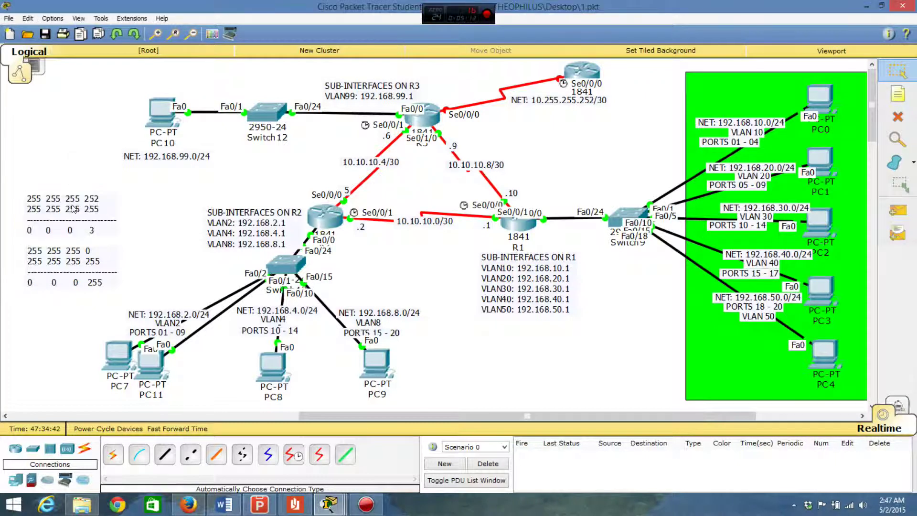
pyautogui.moveTo(71, 204); pyautogui.dragTo(415, 256)
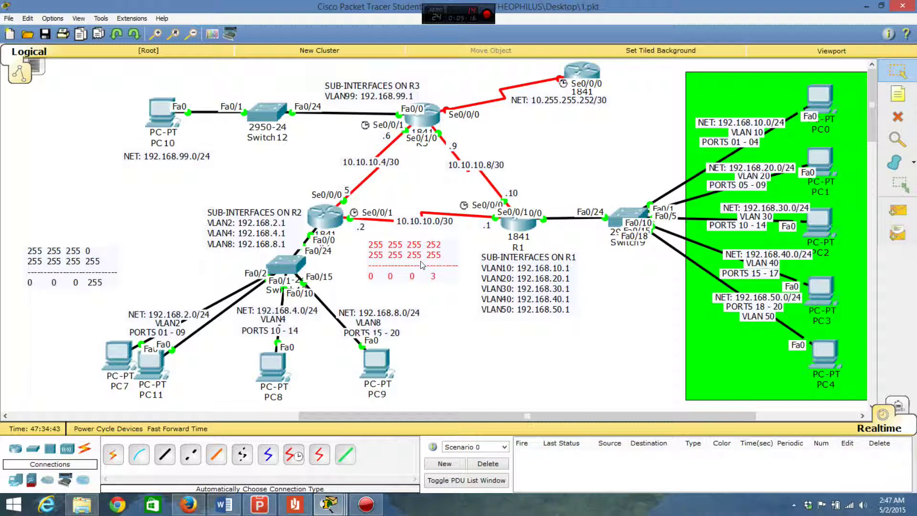
pyautogui.moveTo(383, 261); pyautogui.dragTo(13, 173)
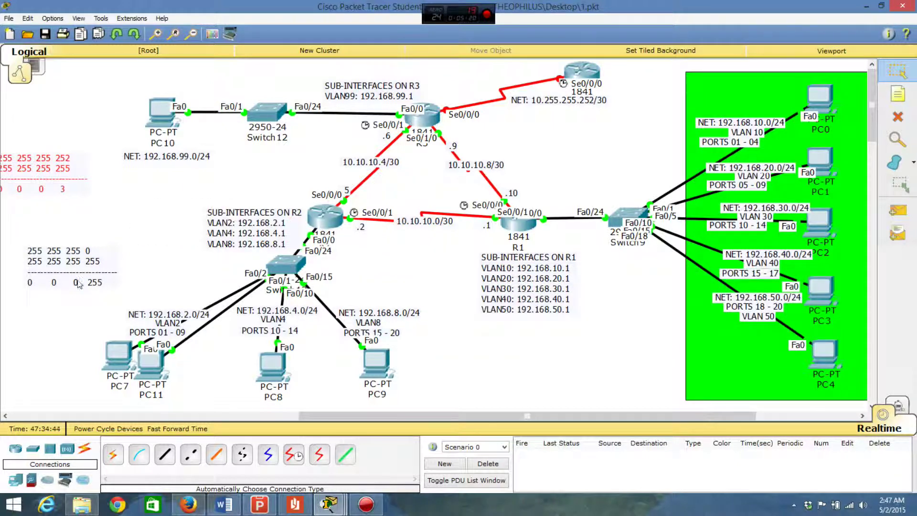
pyautogui.moveTo(74, 266); pyautogui.dragTo(413, 257)
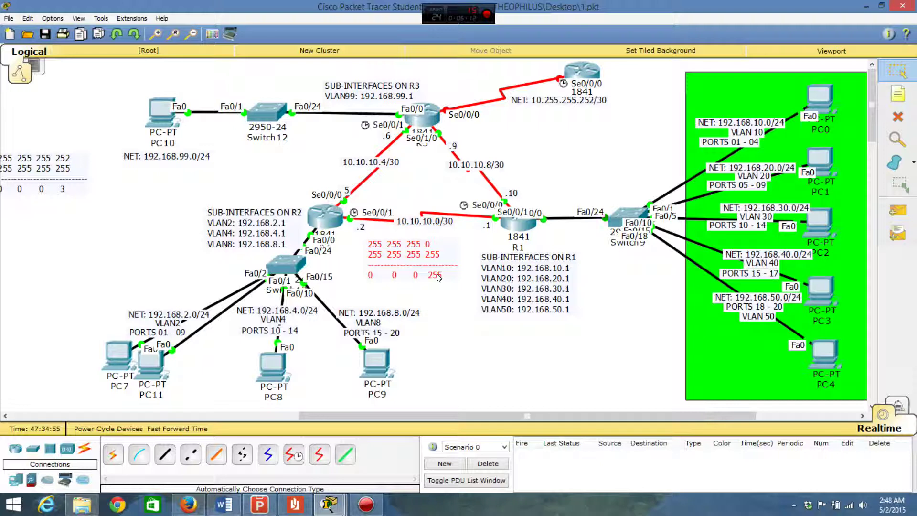
pyautogui.moveTo(438, 277)
# Step: Complete R1's 192.168.10.0 network statement with wildcard mask 0.0.0.255 and area 0
pyautogui.click(519, 223)
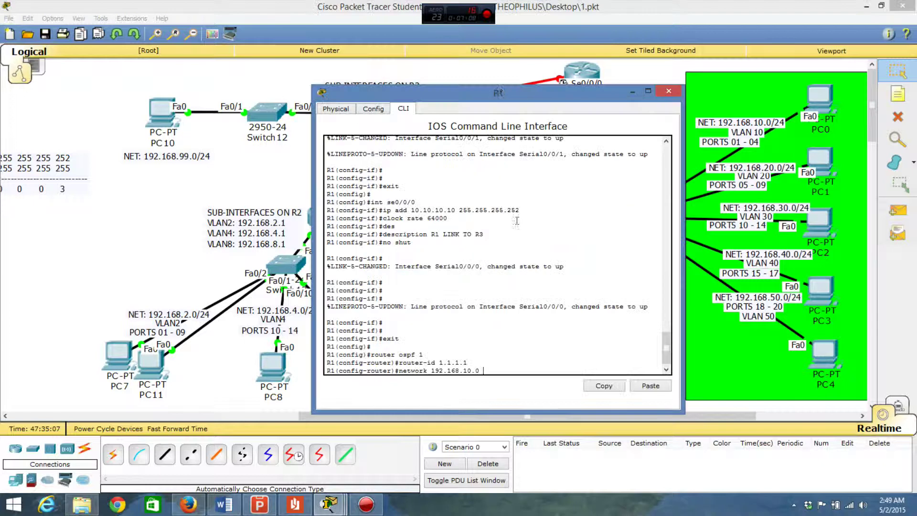
pyautogui.moveTo(510, 92); pyautogui.dragTo(280, 74)
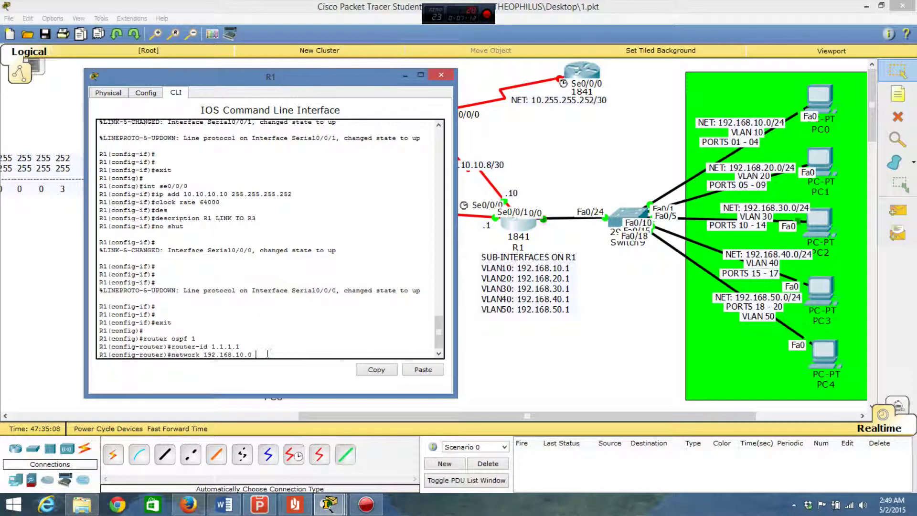
pyautogui.write('.0.0.255')
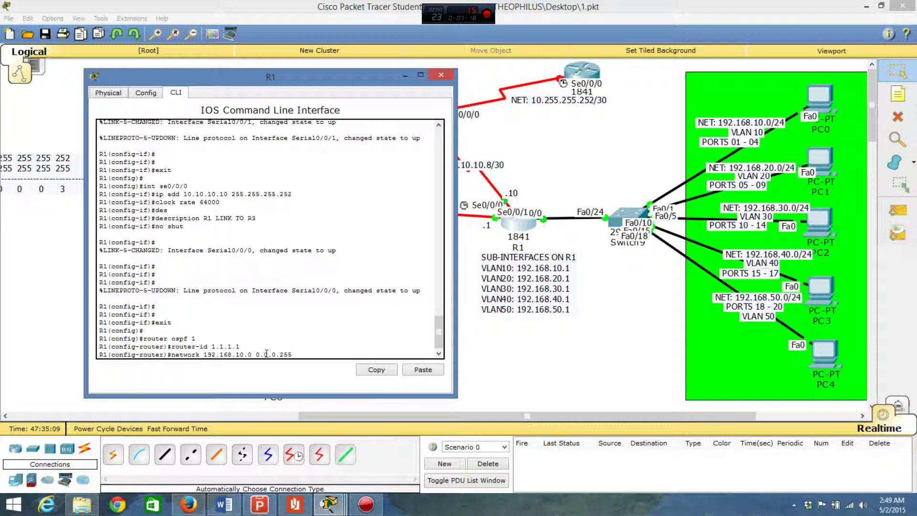
pyautogui.moveTo(373, 78); pyautogui.dragTo(377, 255)
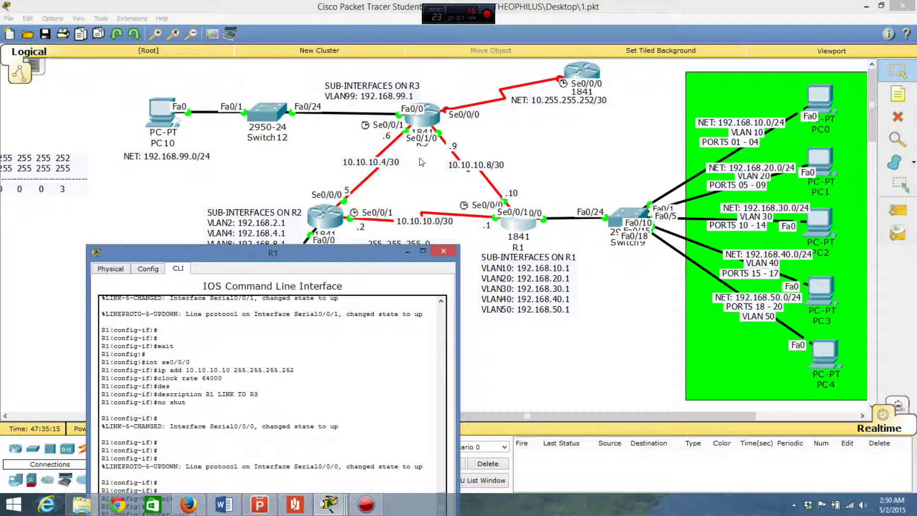
pyautogui.moveTo(336, 252); pyautogui.dragTo(359, 69)
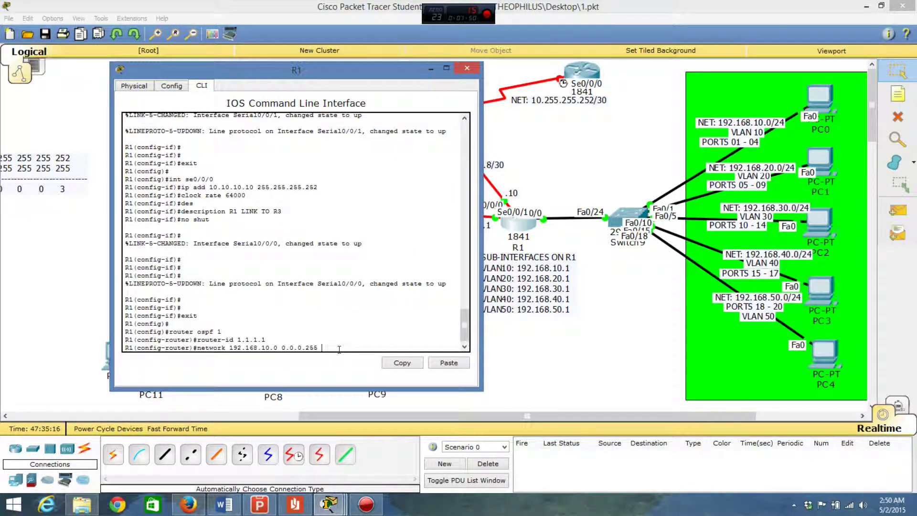
pyautogui.write('rea 0')
pyautogui.press('Return')
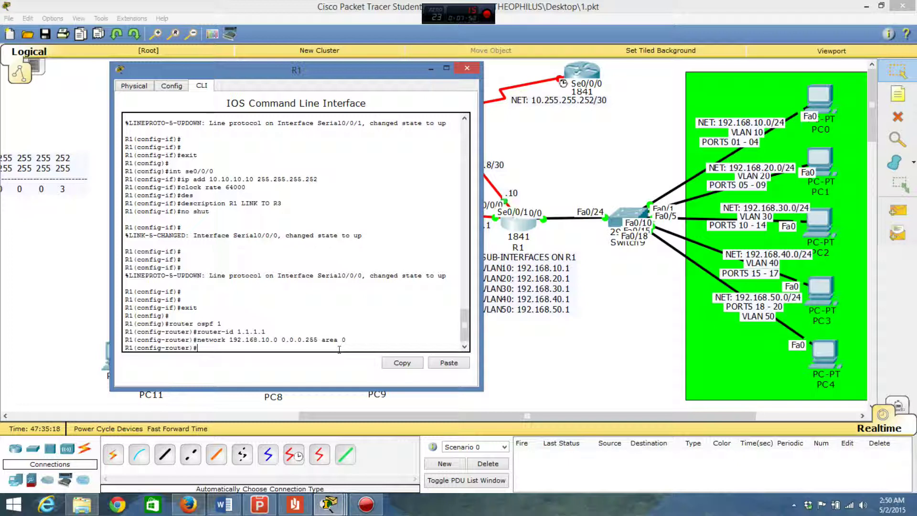
# Step: Advertise network 192.168.20.0 with wildcard mask 0.0.0.255 in OSPF area 0 on R1
pyautogui.write('network 192.168.20.0')
pyautogui.write('0.0.0')
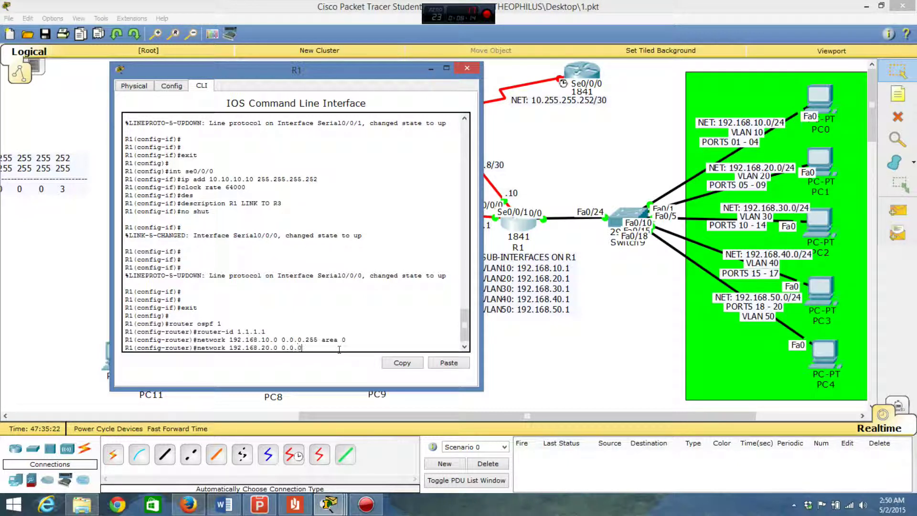
pyautogui.write('.255 area 0')
pyautogui.press('Return')
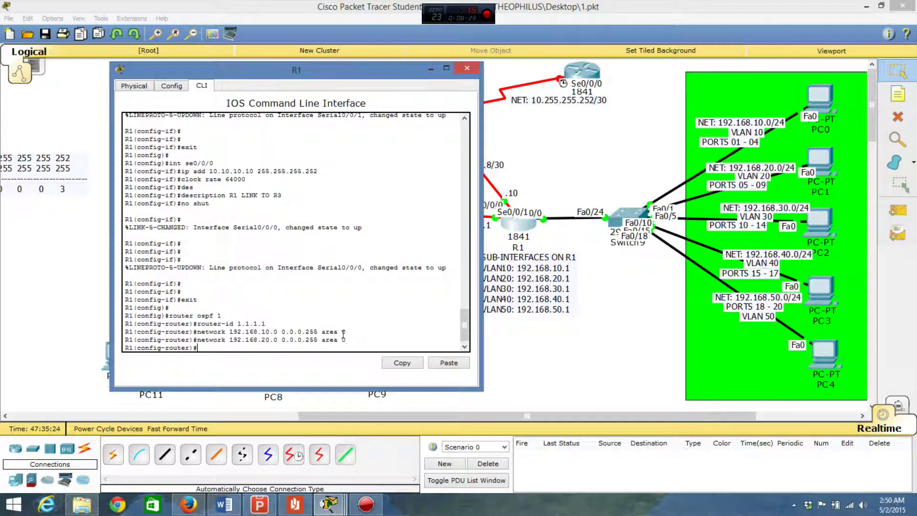
# Step: Reuse the previous network statement to advertise 192.168.30.0 0.0.0.255 in area 0 on R1
pyautogui.press('Up')
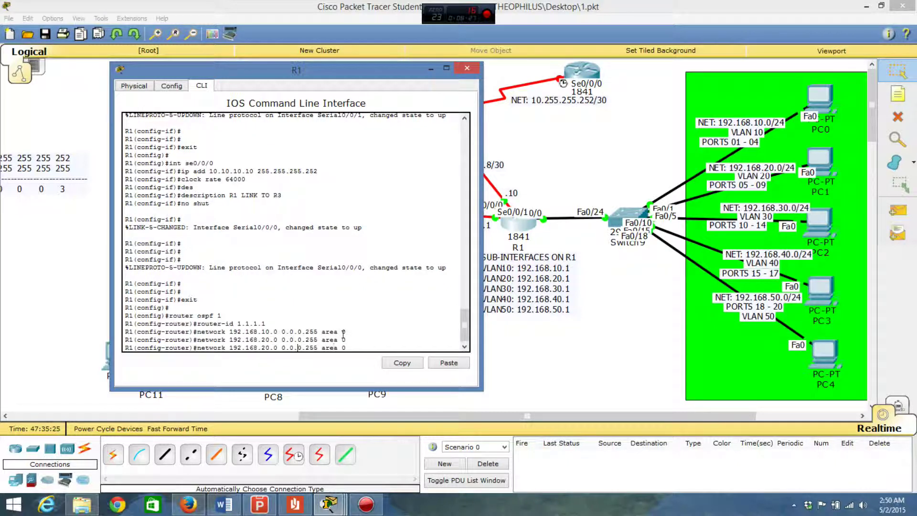
pyautogui.press('Left')
pyautogui.press('Left')
pyautogui.press('Left')
pyautogui.press('Left')
pyautogui.press('Left')
pyautogui.press('Left')
pyautogui.press('Left')
pyautogui.press('Left')
pyautogui.press('Left')
pyautogui.press('Left')
pyautogui.press('Left')
pyautogui.press('Left')
pyautogui.press('Left')
pyautogui.press('Left')
pyautogui.press('Left')
pyautogui.press('Left')
pyautogui.press('Left')
pyautogui.press('Left')
pyautogui.press('Left')
pyautogui.press('BackSpace')
pyautogui.write('3')
pyautogui.press('Return')
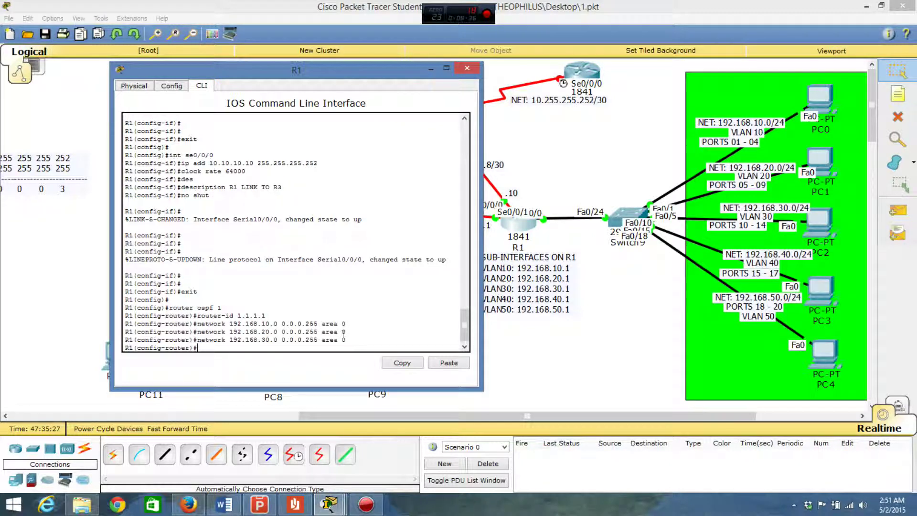
# Step: Reuse the previous network statement to advertise 192.168.40.0 0.0.0.255 in area 0 on R1
pyautogui.press('Up')
pyautogui.press('Left')
pyautogui.press('Left')
pyautogui.press('Left')
pyautogui.press('Left')
pyautogui.press('Left')
pyautogui.press('Left')
pyautogui.press('Left')
pyautogui.press('Left')
pyautogui.press('Left')
pyautogui.press('Left')
pyautogui.press('Left')
pyautogui.press('Left')
pyautogui.press('Left')
pyautogui.press('Left')
pyautogui.press('Left')
pyautogui.press('Left')
pyautogui.press('BackSpace')
pyautogui.write('4')
pyautogui.press('Return')
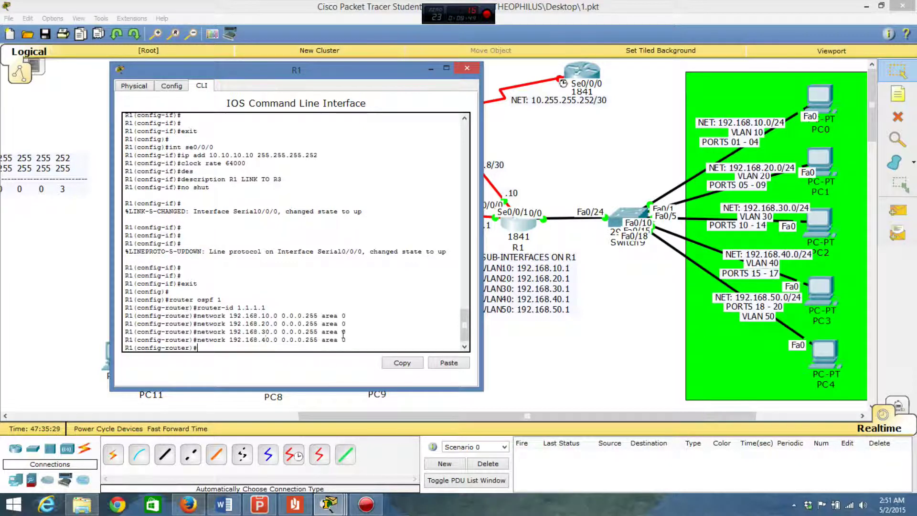
# Step: Reuse the previous network statement to advertise 192.168.50.0 0.0.0.255 in area 0 on R1
pyautogui.press('Up')
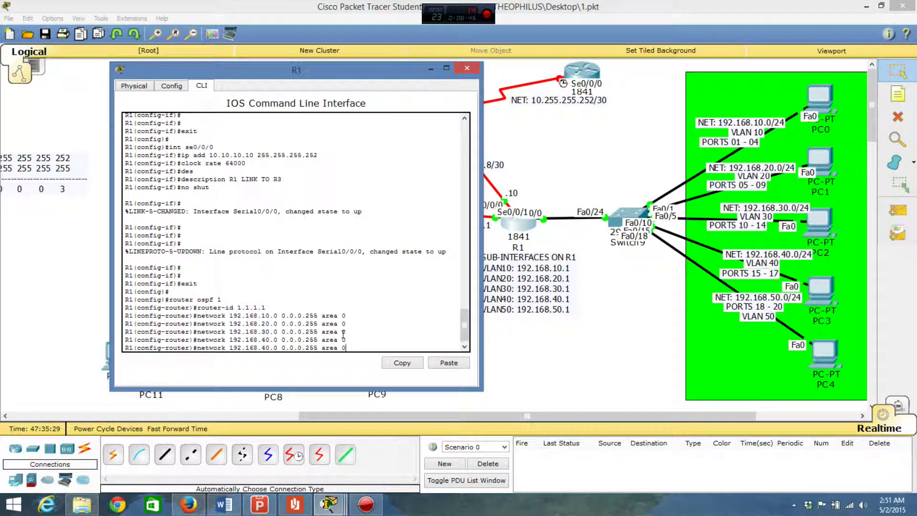
pyautogui.press('Left')
pyautogui.press('Left')
pyautogui.press('Left')
pyautogui.press('Left')
pyautogui.press('Left')
pyautogui.press('Left')
pyautogui.press('Left')
pyautogui.press('Left')
pyautogui.press('Left')
pyautogui.press('Left')
pyautogui.press('Left')
pyautogui.press('Left')
pyautogui.press('Left')
pyautogui.press('Left')
pyautogui.press('Left')
pyautogui.press('Left')
pyautogui.press('Left')
pyautogui.press('BackSpace')
pyautogui.write('5')
pyautogui.press('BackSpace')
pyautogui.write('.')
pyautogui.press('Delete')
pyautogui.write('5')
pyautogui.press('BackSpace')
pyautogui.write('.')
pyautogui.press('Return')
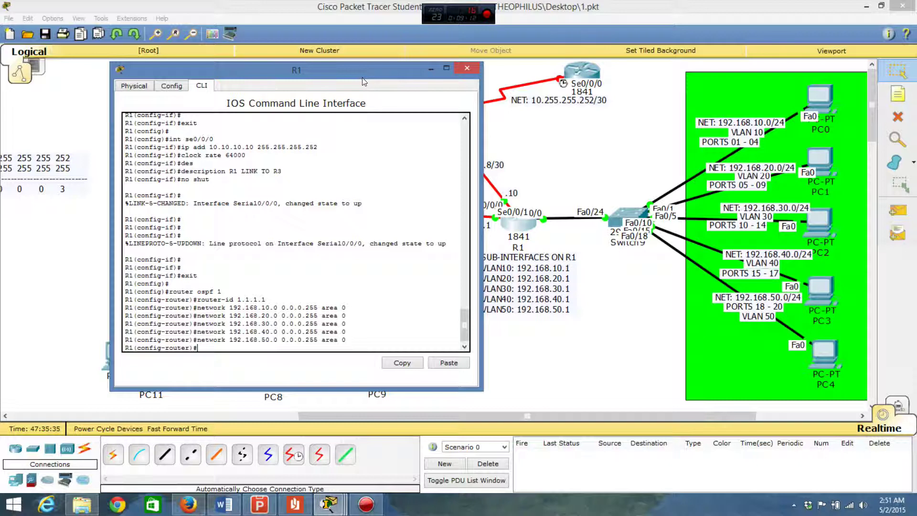
# Step: Begin an OSPF network statement for 10.10.10.0 on R1, keeping the router topology in view
pyautogui.moveTo(362, 70); pyautogui.dragTo(822, 70)
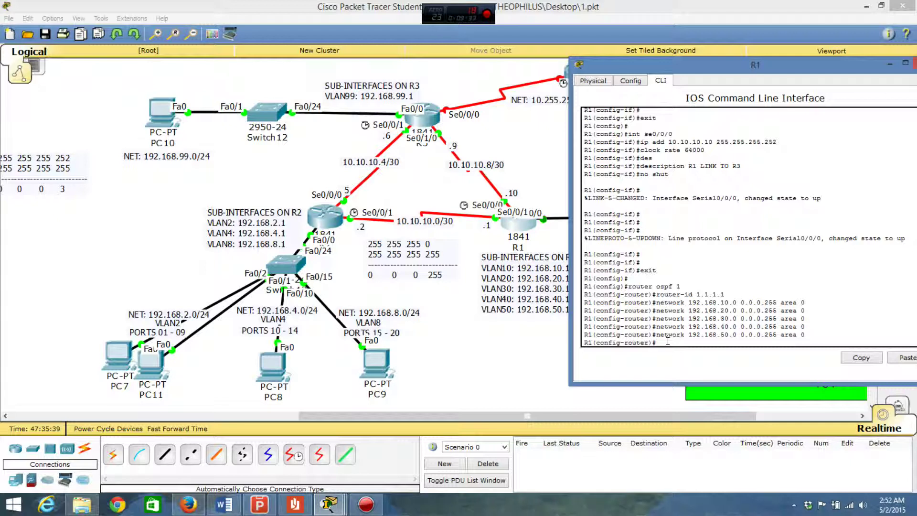
pyautogui.write('network 10.10.10.0')
# Step: Stack the two wildcard-mask calculation notes beside R2's sub-interface label, with the 255.255.255.252 note above the 255.255.255.0 note
pyautogui.click(386, 268)
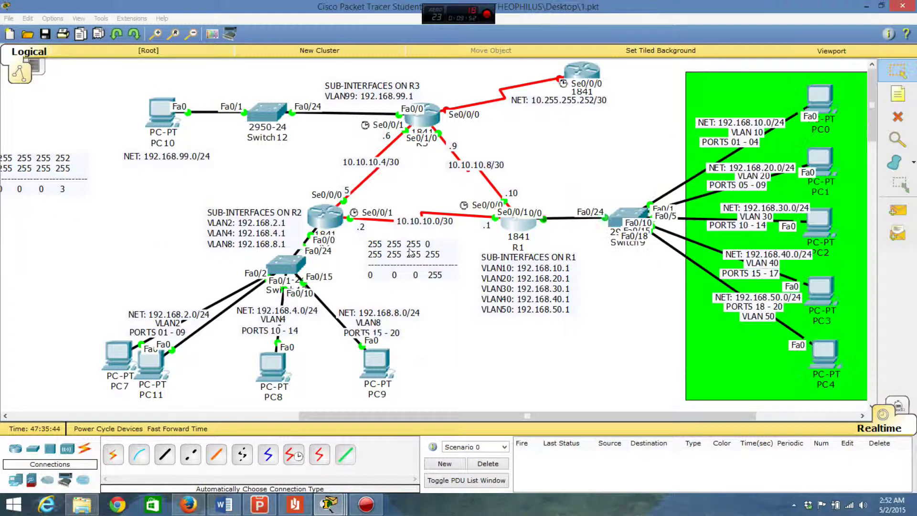
pyautogui.moveTo(256, 259); pyautogui.dragTo(45, 268)
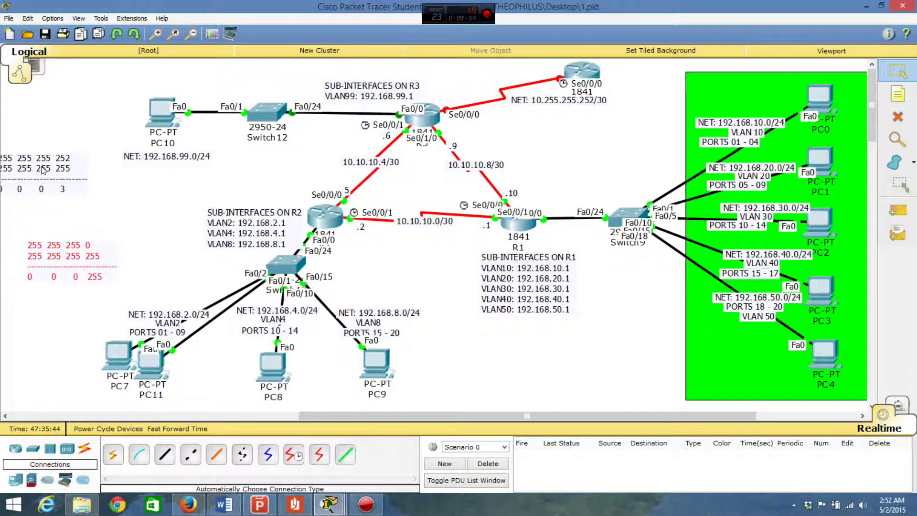
pyautogui.moveTo(48, 168); pyautogui.dragTo(416, 251)
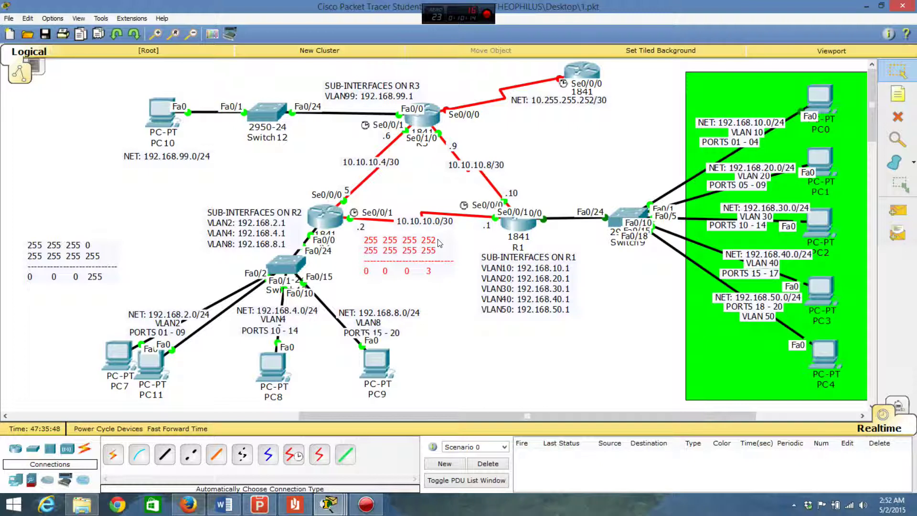
pyautogui.moveTo(375, 249); pyautogui.dragTo(33, 195)
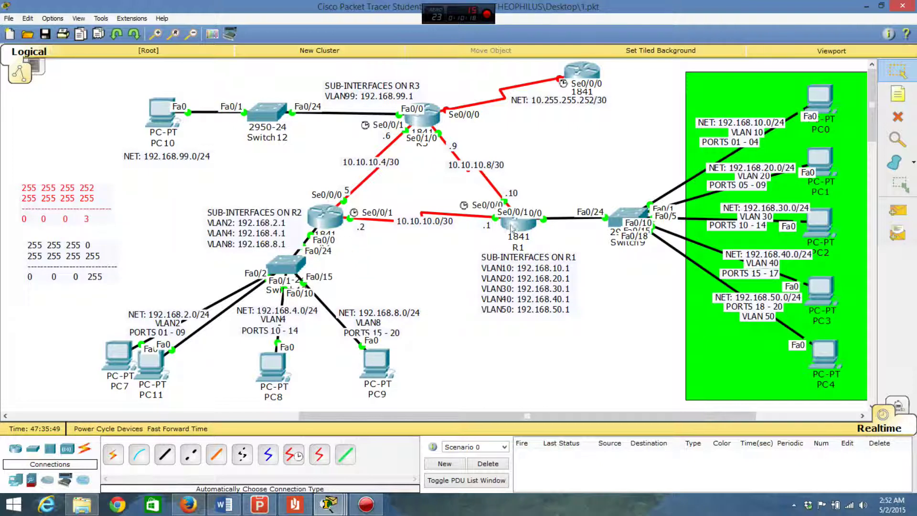
# Step: Complete R1's 10.10.10.0 network statement with wildcard mask 0.0.0.3 in area 0
pyautogui.click(518, 224)
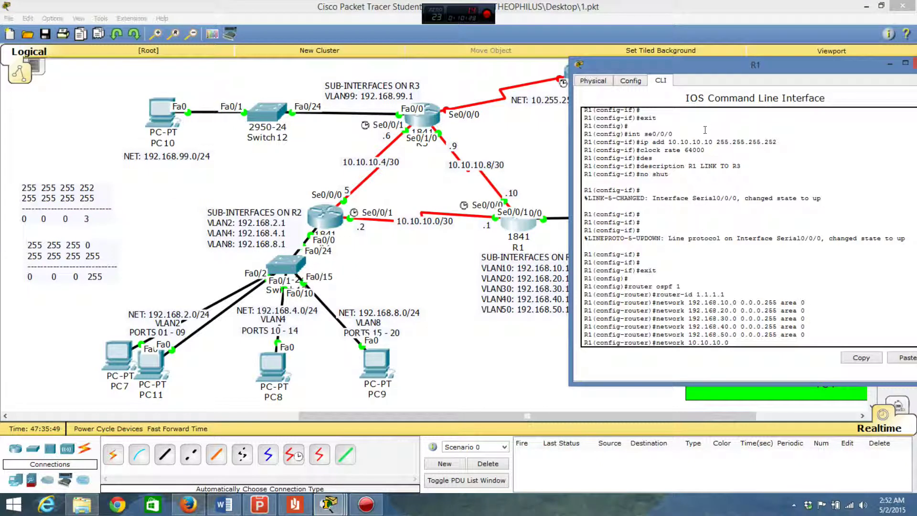
pyautogui.moveTo(720, 68); pyautogui.dragTo(628, 68)
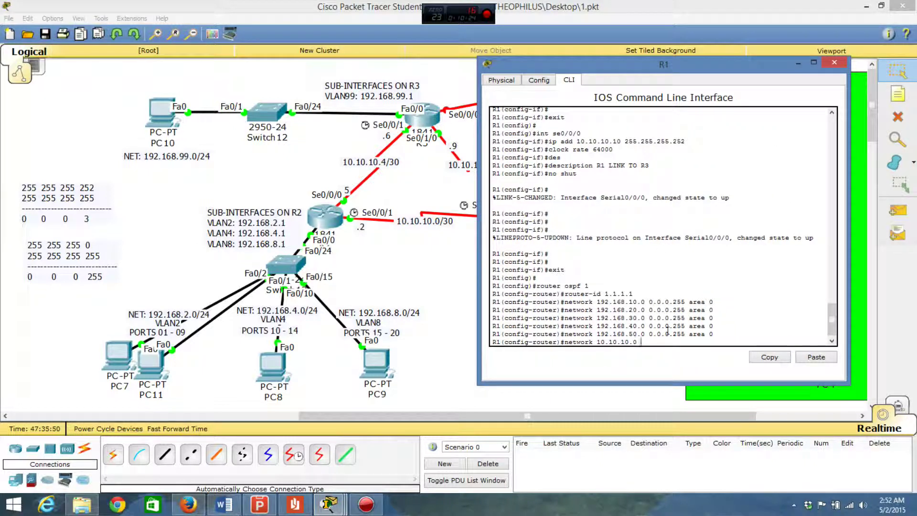
pyautogui.write('.0.0.')
pyautogui.write('3 area 0')
pyautogui.press('Return')
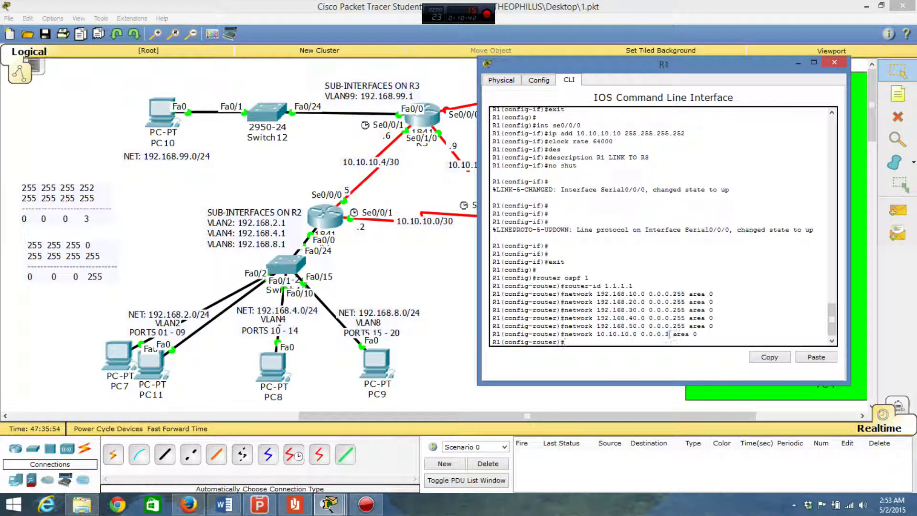
# Step: Advertise network 10.10.10.8 with wildcard mask 0.0.0.3 in OSPF area 0 on R1
pyautogui.moveTo(631, 68); pyautogui.dragTo(677, 83)
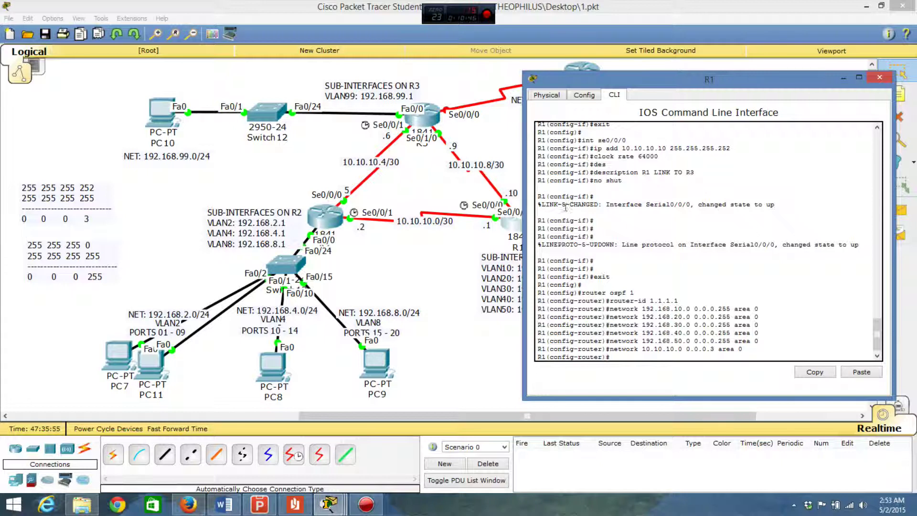
pyautogui.write('network 10.10.10.')
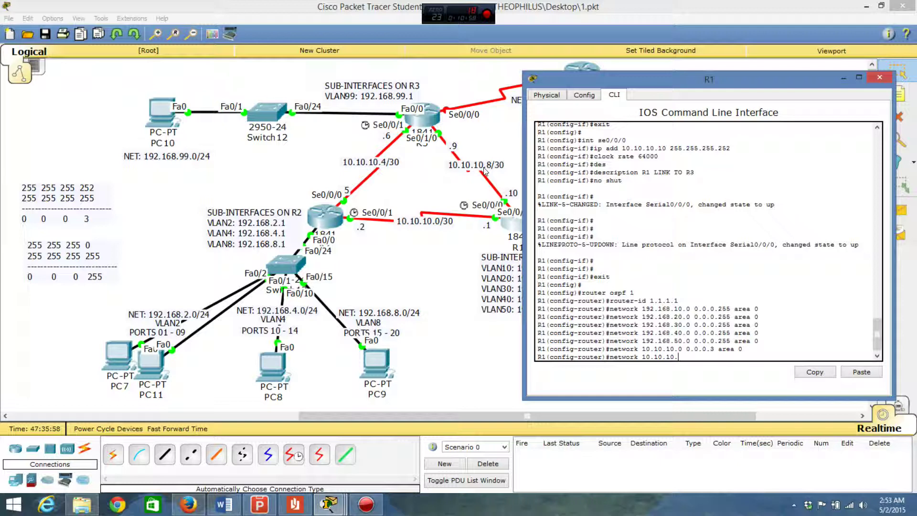
pyautogui.write('8 0.0.0.3 area 0')
pyautogui.press('Return')
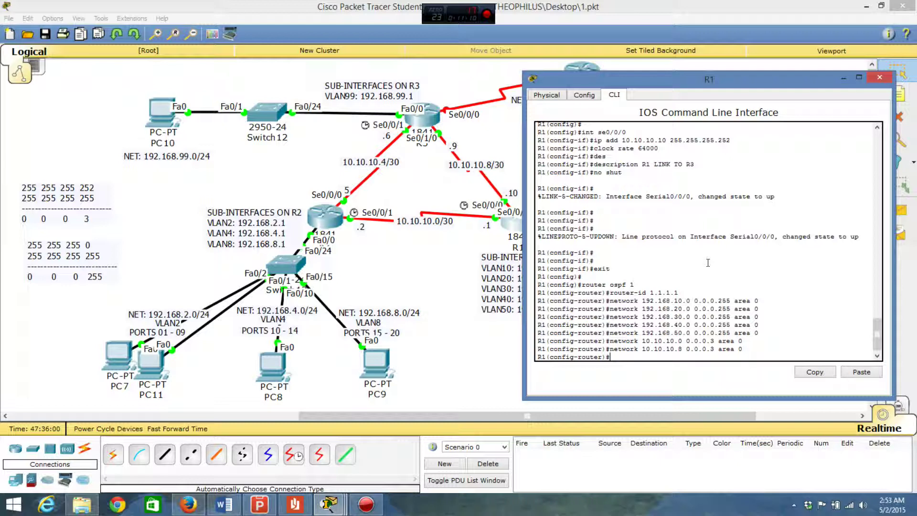
# Step: Make interface fa0/0 an OSPF passive interface on R1
pyautogui.moveTo(728, 80); pyautogui.dragTo(739, 191)
pyautogui.moveTo(639, 216); pyautogui.dragTo(250, 159)
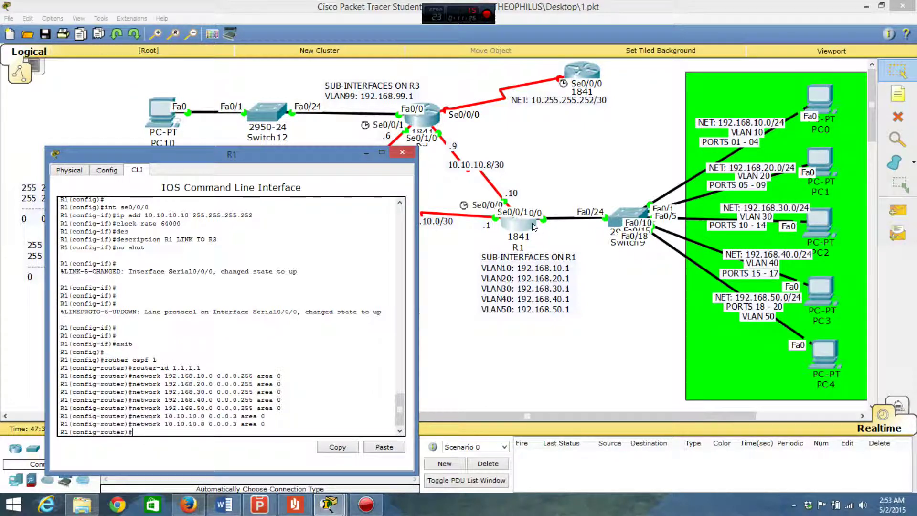
pyautogui.moveTo(326, 157); pyautogui.dragTo(327, 73)
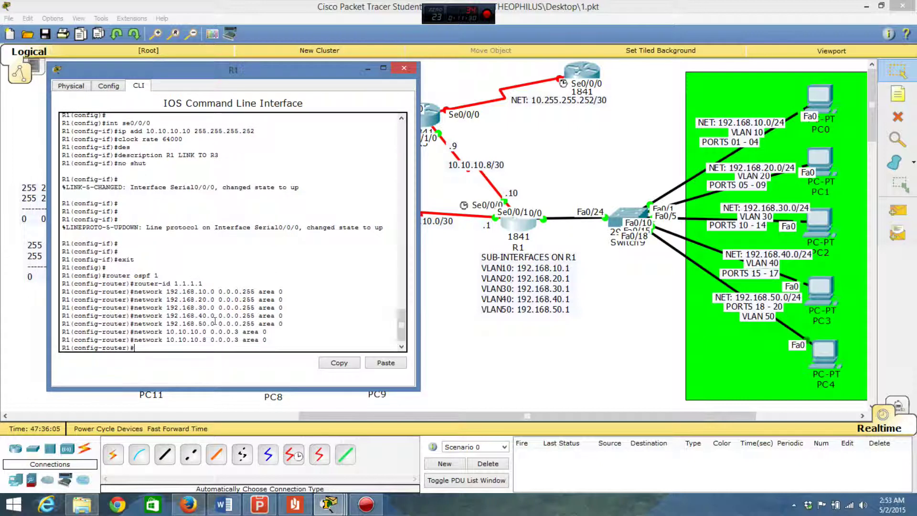
pyautogui.write('passi')
pyautogui.press('Tab')
pyautogui.write('fa')
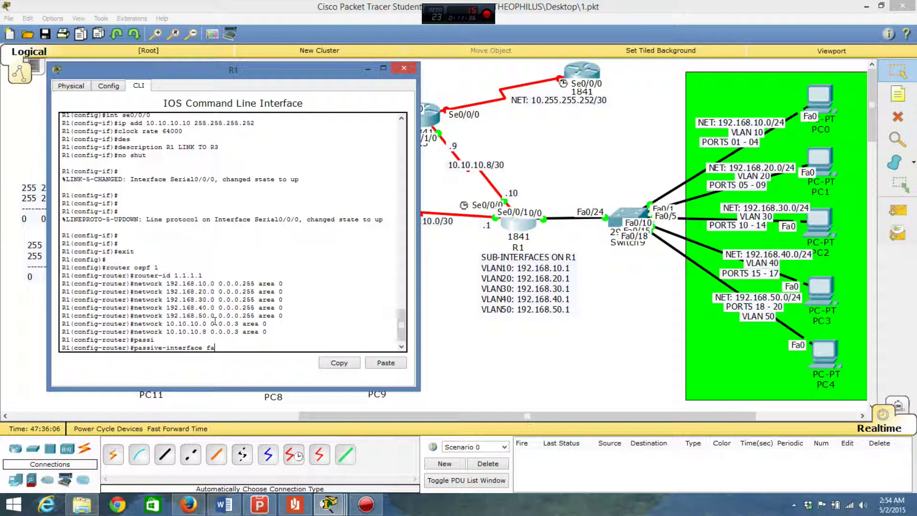
pyautogui.write('0/0')
pyautogui.press('Return')
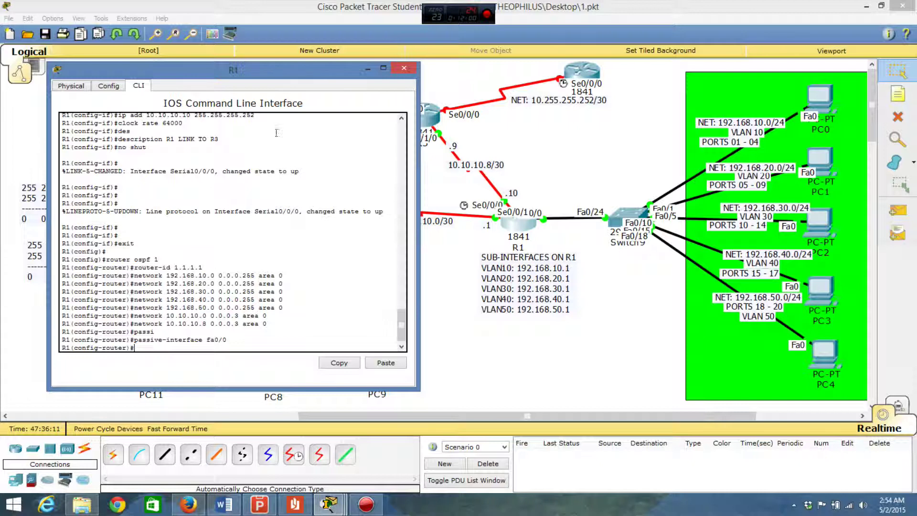
# Step: End R1's configuration session and minimize its window
pyautogui.moveTo(300, 69)
pyautogui.mouseDown()
pyautogui.moveTo(322, 78)
pyautogui.moveTo(289, 79)
pyautogui.mouseUp()
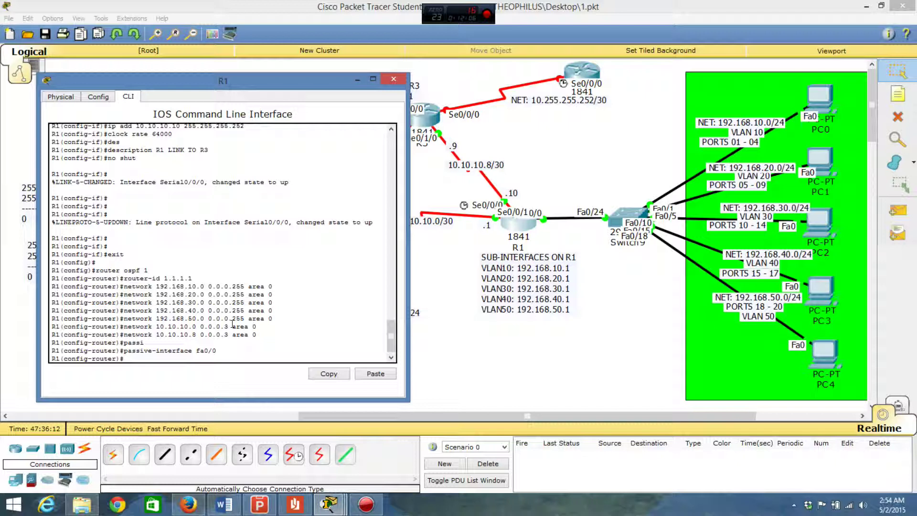
pyautogui.write('end')
pyautogui.press('Return')
pyautogui.press('Return')
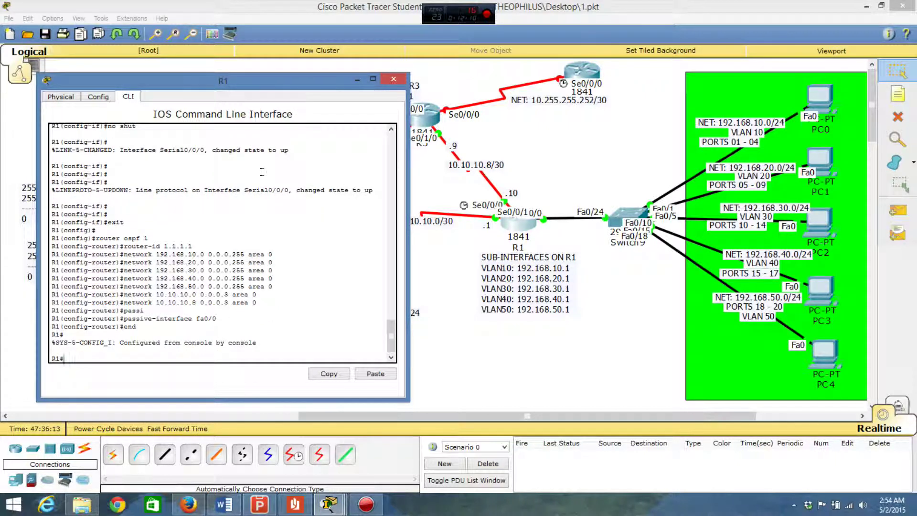
pyautogui.click(356, 80)
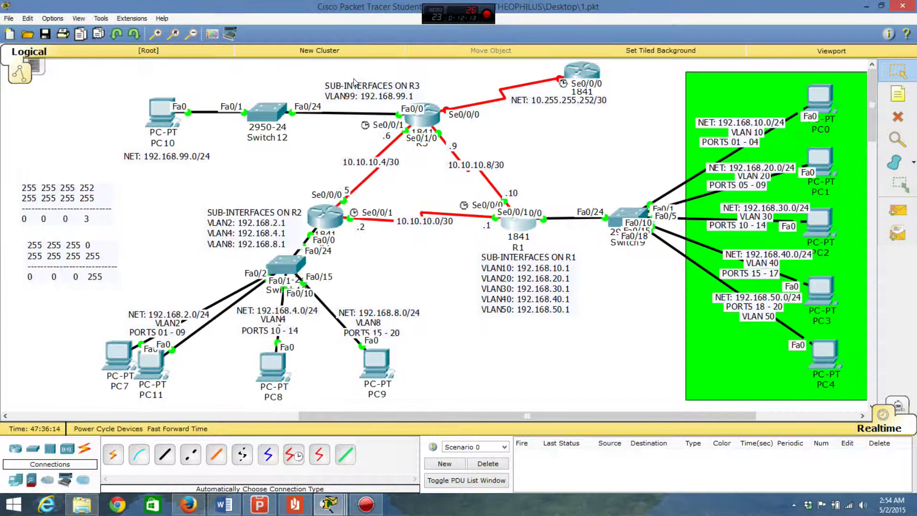
# Step: Open R2's command line and enter global configuration mode from privileged mode
pyautogui.click(326, 216)
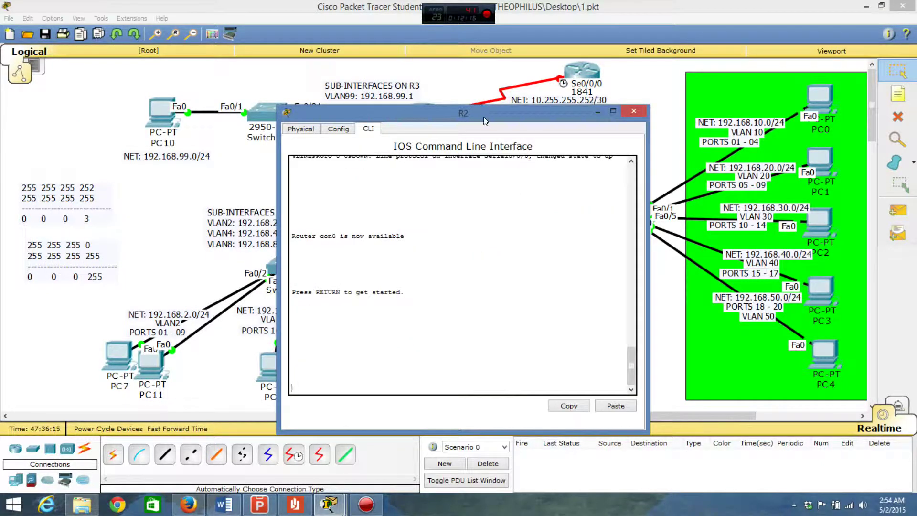
pyautogui.moveTo(483, 116); pyautogui.dragTo(635, 60)
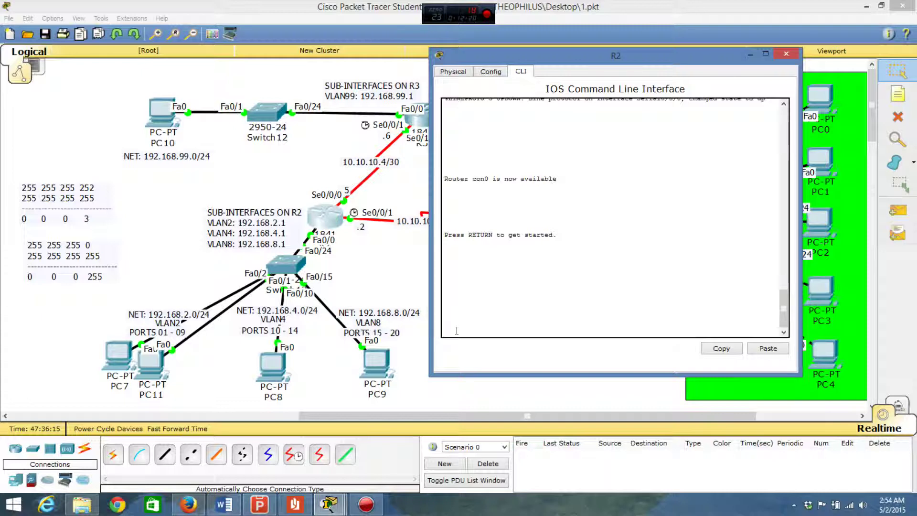
pyautogui.press('Return')
pyautogui.press('Return')
pyautogui.press('Return')
pyautogui.write('en')
pyautogui.press('Return')
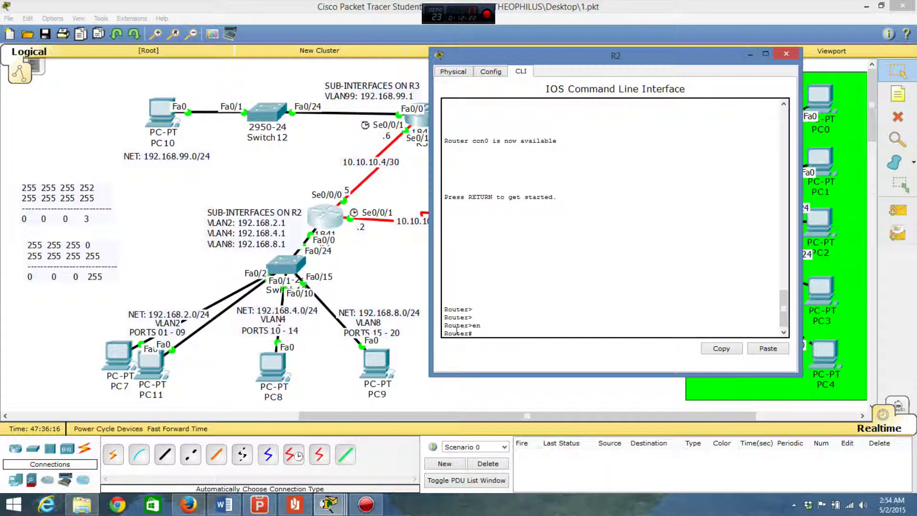
pyautogui.write('conf')
pyautogui.press('Return')
pyautogui.press('Return')
pyautogui.press('Return')
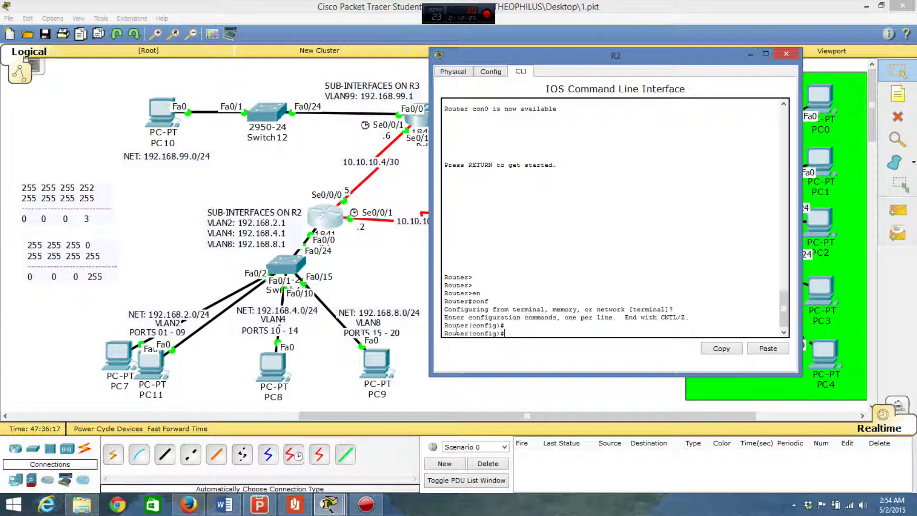
# Step: Start OSPF process 1 on R2 with router ID 2.2.2.2
pyautogui.write('router ospf 1')
pyautogui.press('Return')
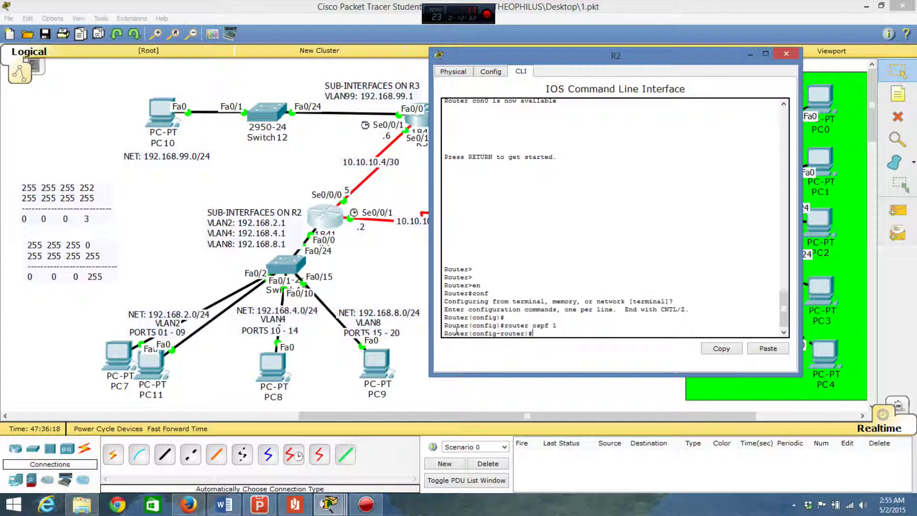
pyautogui.write('router-id 2.2.2.2')
pyautogui.press('Return')
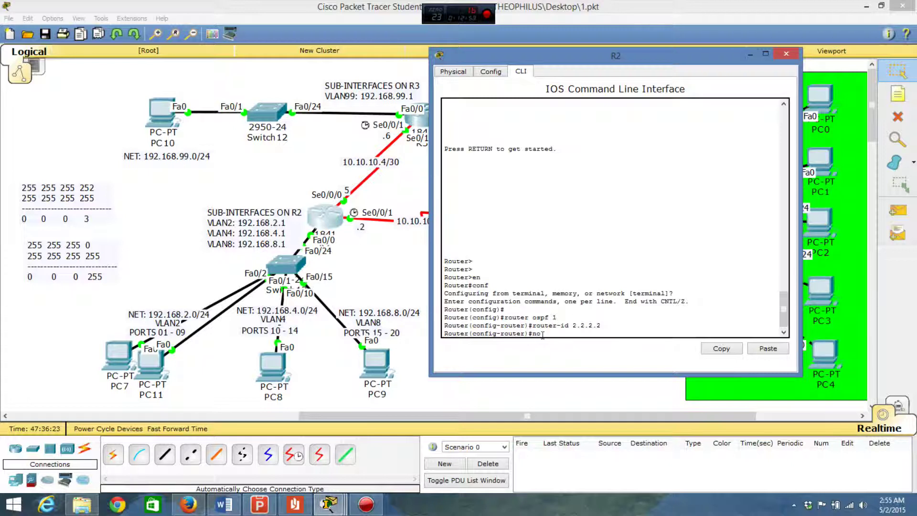
# Step: Advertise network 192.168.2.0 with wildcard mask 0.0.0.255 in OSPF area 0 on R2
pyautogui.write('e')
pyautogui.write('t 192.168.2.0')
pyautogui.write('0.0.0.0255')
pyautogui.press('BackSpace')
pyautogui.press('BackSpace')
pyautogui.press('BackSpace')
pyautogui.write('25')
pyautogui.write('5 ')
pyautogui.write('aa')
pyautogui.write('r')
pyautogui.write('ea ')
pyautogui.write('0')
pyautogui.press('Return')
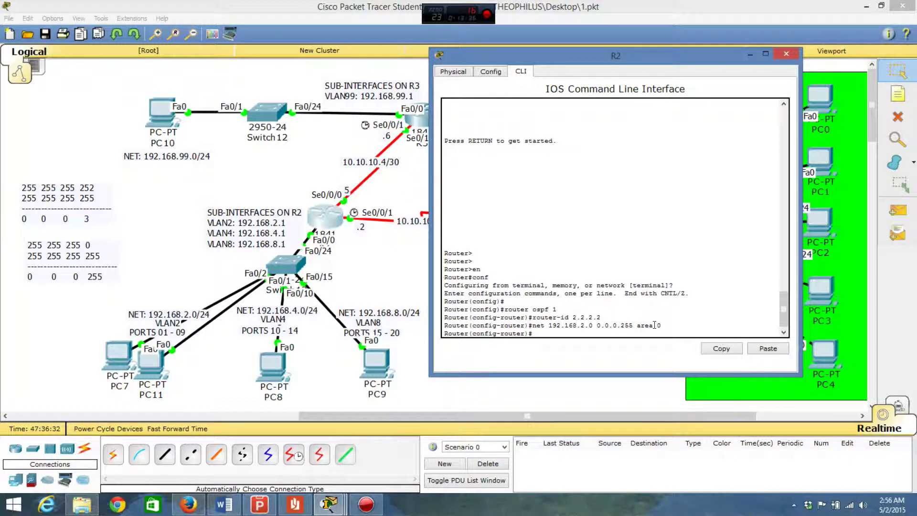
# Step: Advertise networks 192.168.4.0 and 192.168.8.0 with wildcard mask 0.0.0.255 in OSPF area 0 on R2
pyautogui.write('net 192.168.4.0 0.0.0.255 area 0')
pyautogui.press('Return')
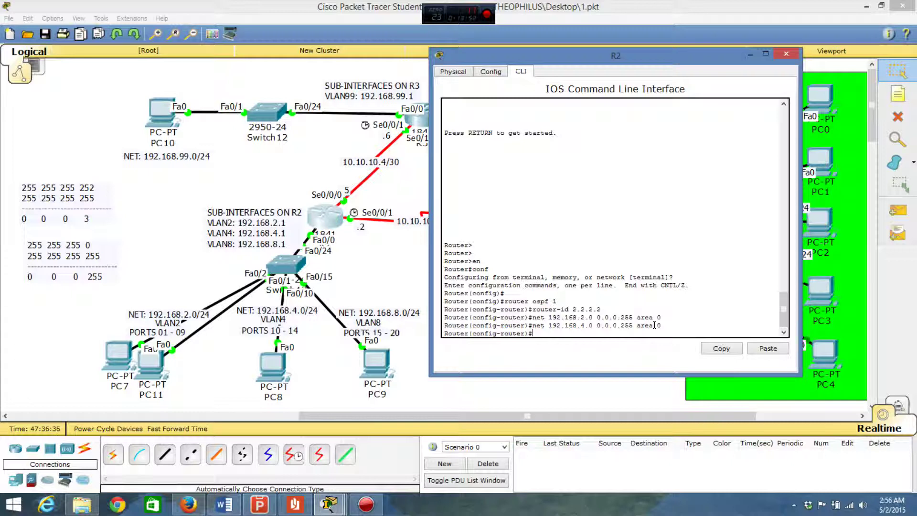
pyautogui.write('net 192.168.8.0 0.0.0.255 area 0')
pyautogui.press('Return')
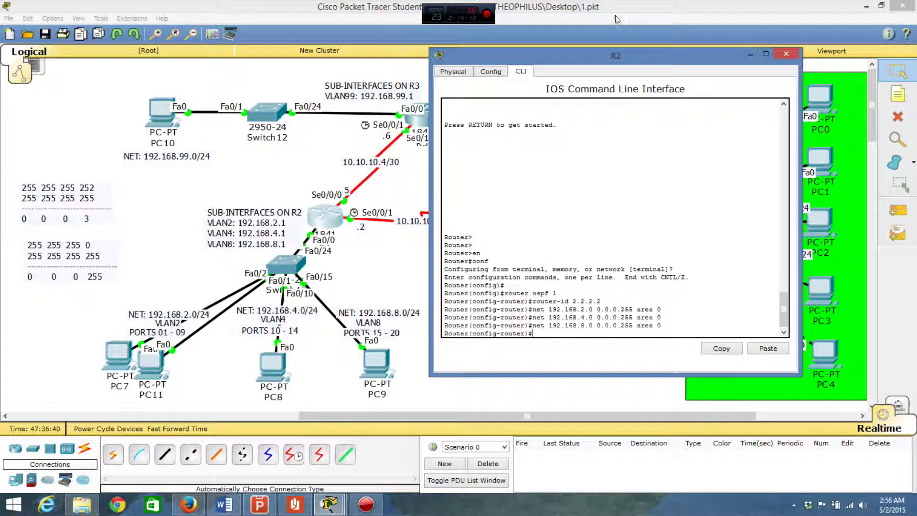
# Step: Advertise the serial link networks 10.10.10.0 and 10.10.10.4 with wildcard mask 0.0.0.3 in area 0 on R2
pyautogui.moveTo(614, 56); pyautogui.dragTo(652, 69)
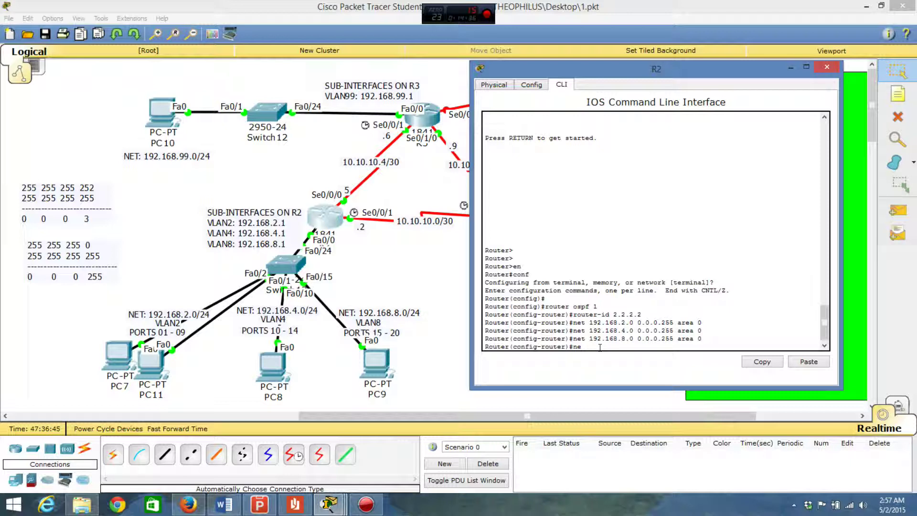
pyautogui.write('10.10.10.0 0.0.0.3 area 0')
pyautogui.press('Return')
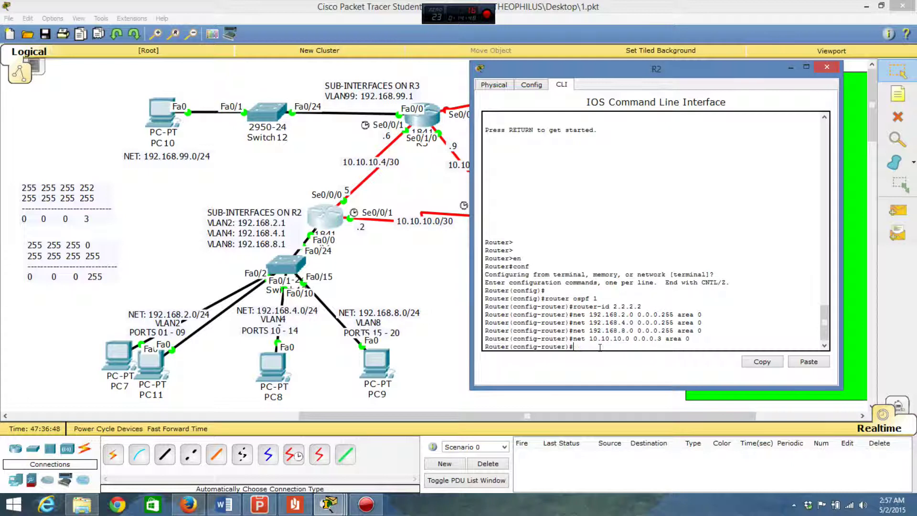
pyautogui.write('net 10.10.10.4 0.0.0.3 are')
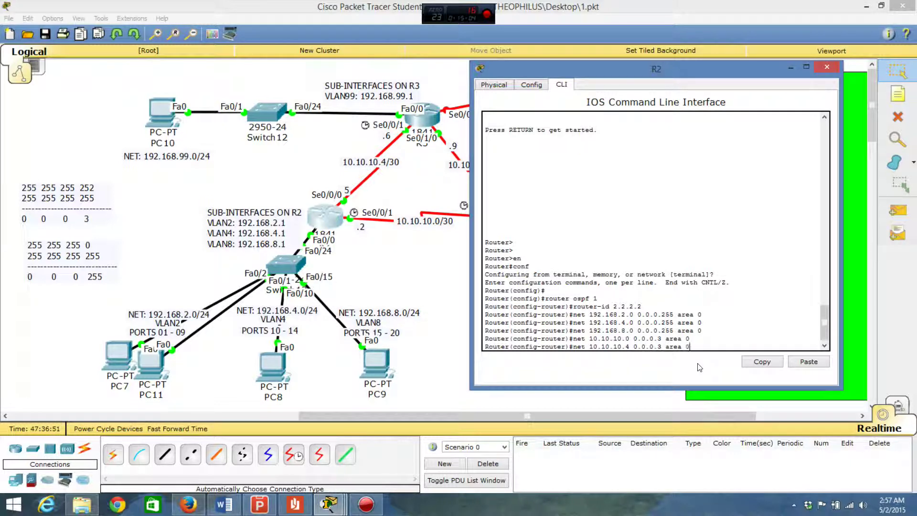
pyautogui.write('a 0')
pyautogui.press('Return')
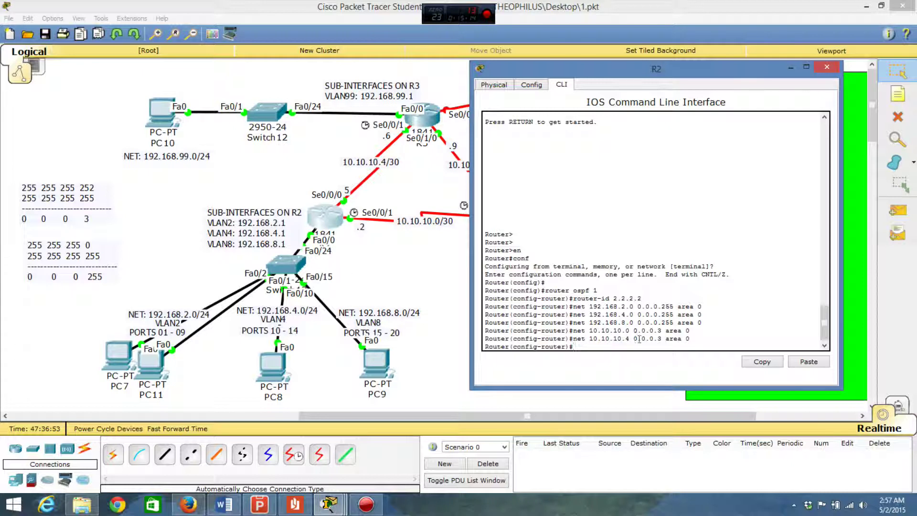
# Step: Make interface fa0/0 an OSPF passive interface on R2
pyautogui.write('passq')
pyautogui.press('Tab')
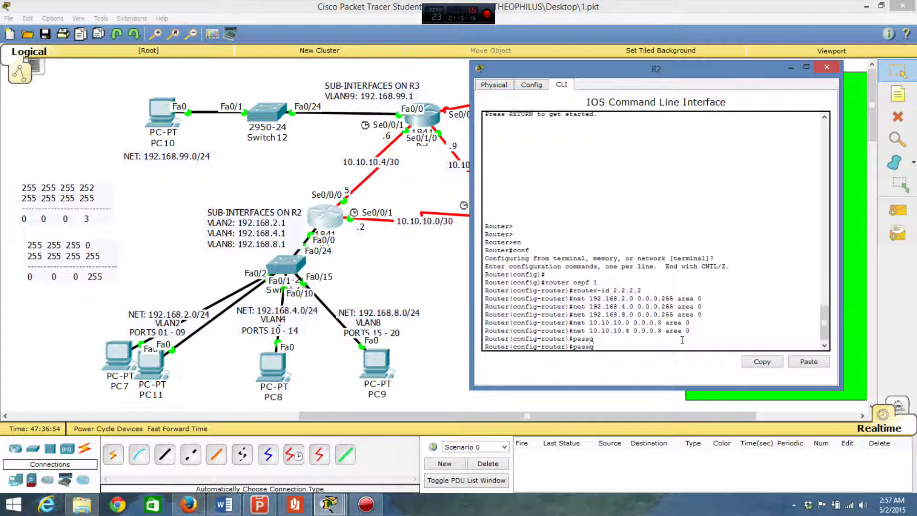
pyautogui.press('BackSpace')
pyautogui.press('Tab')
pyautogui.write('fa0')
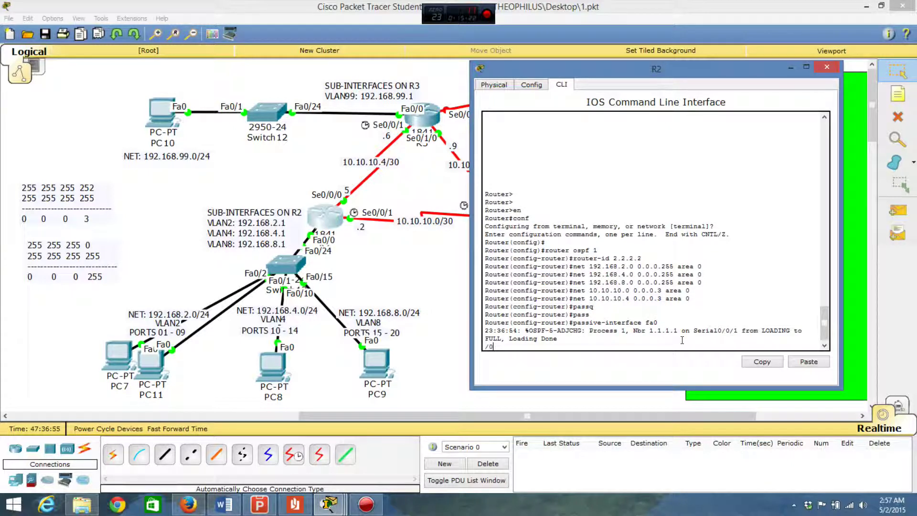
pyautogui.press('Return')
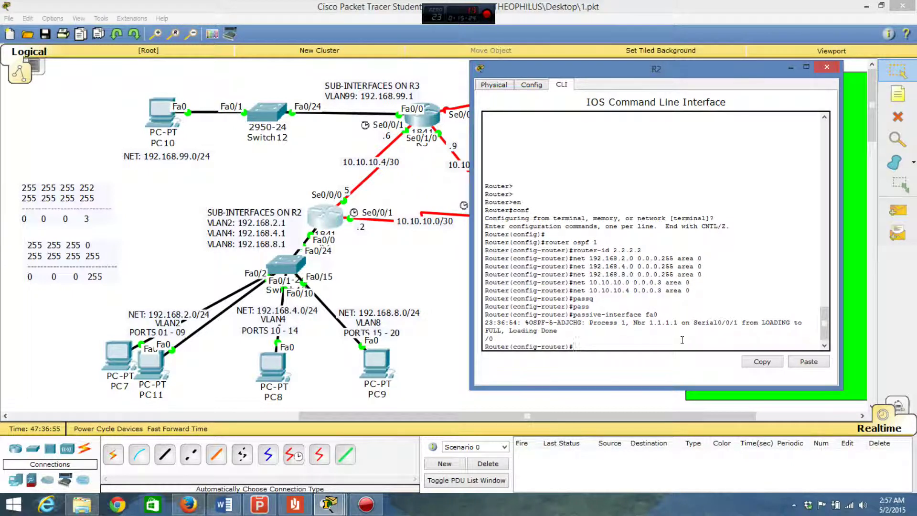
pyautogui.press('Return')
pyautogui.press('Return')
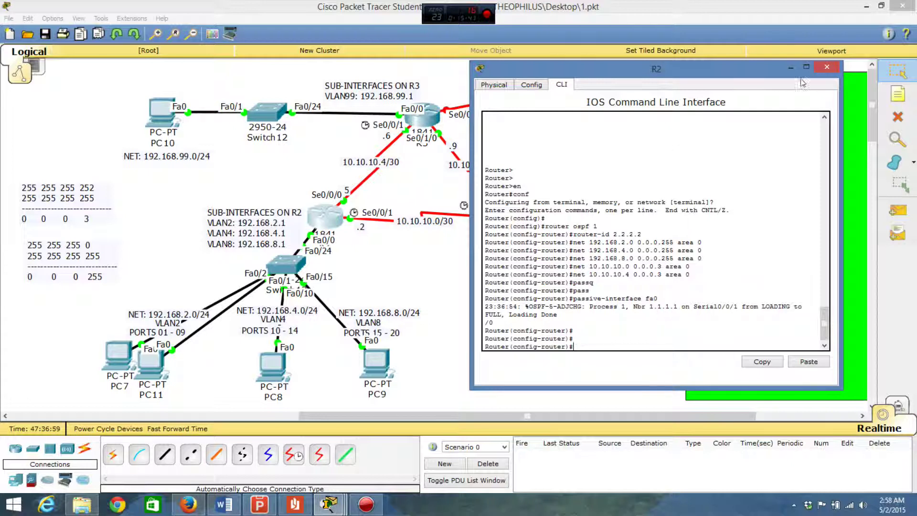
# Step: Start OSPF process 1 on R3 from its command line and set the router ID to 3.3.3.3
pyautogui.click(790, 71)
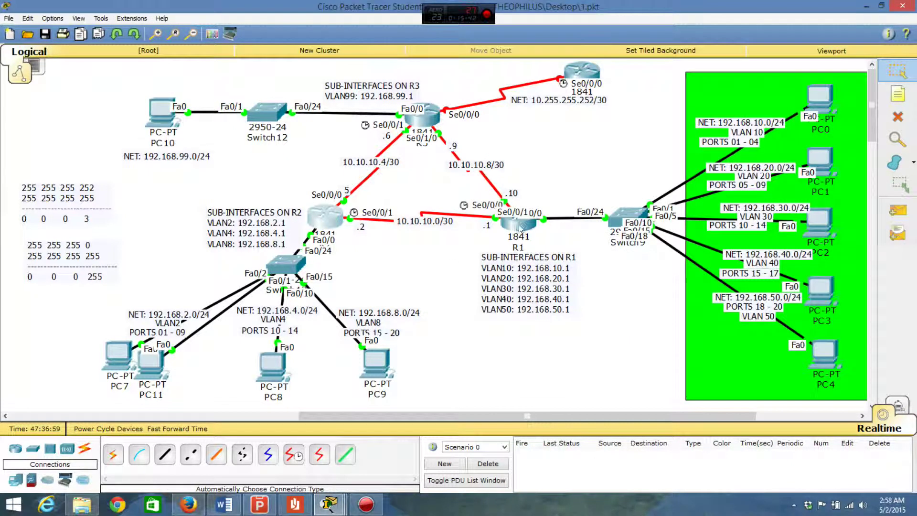
pyautogui.click(432, 114)
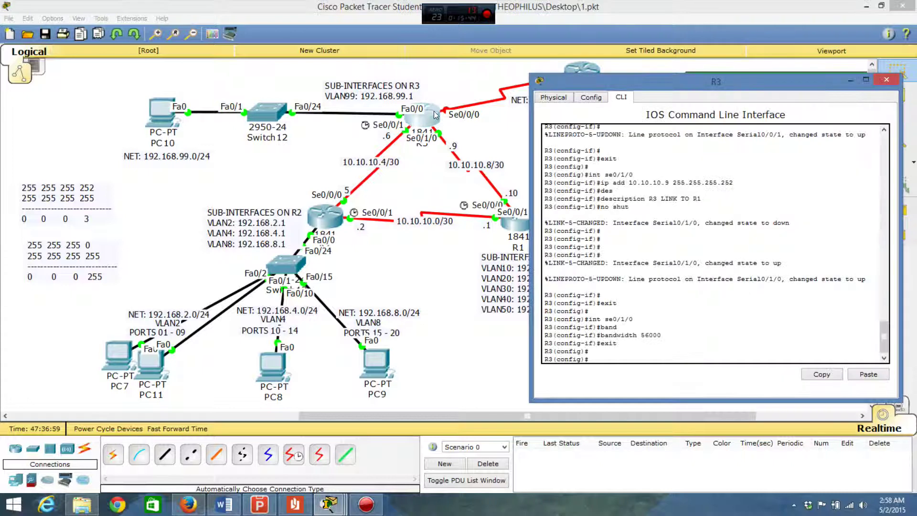
pyautogui.moveTo(663, 83); pyautogui.dragTo(658, 30)
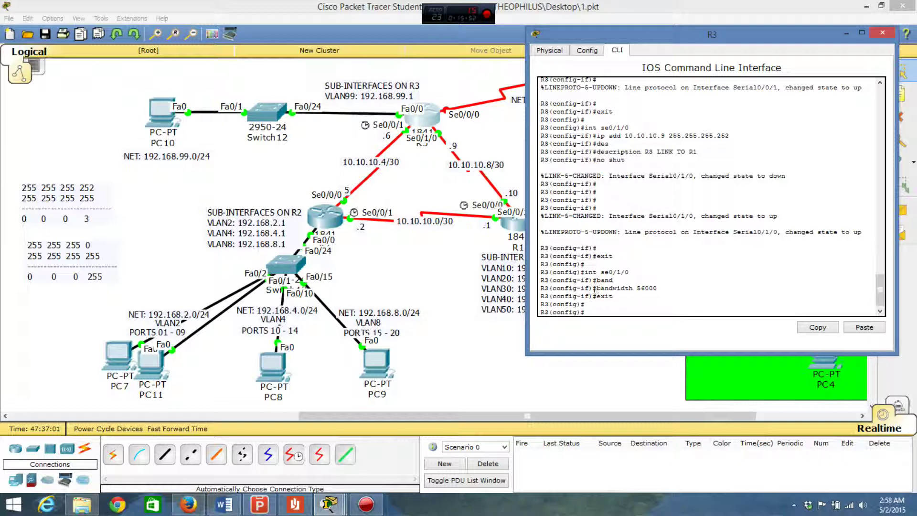
pyautogui.press('Return')
pyautogui.press('Return')
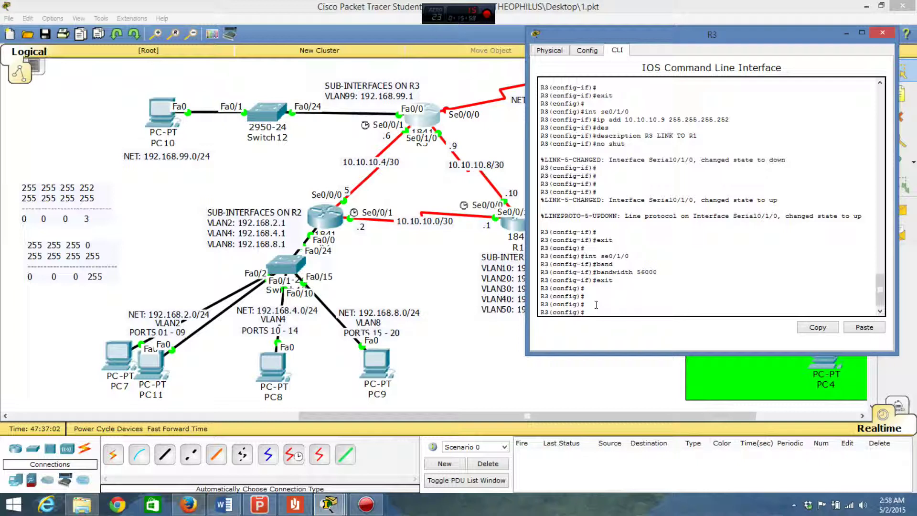
pyautogui.write('router ospf 1')
pyautogui.press('Return')
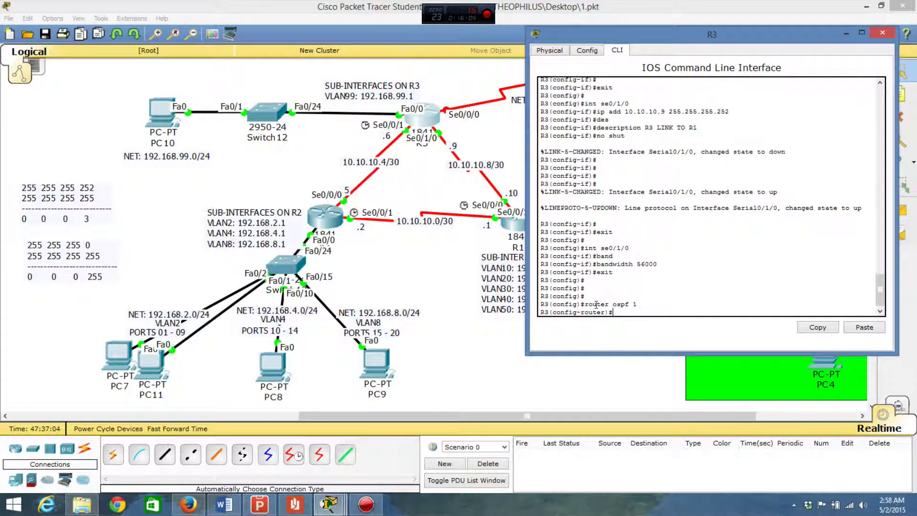
pyautogui.write('router-id 3.3.3.3')
pyautogui.press('Return')
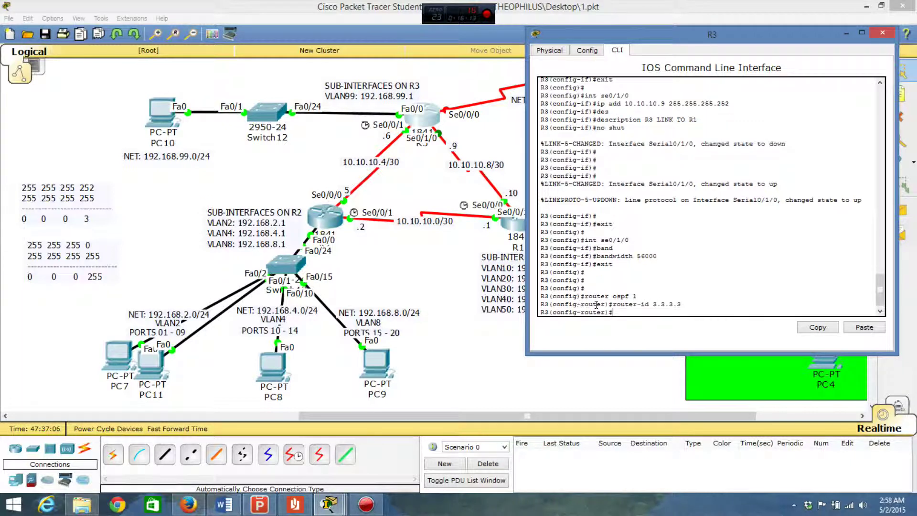
# Step: Advertise 192.168.99.0 with wildcard 0.0.0.255, and 10.10.10.4 and 10.10.10.8 with wildcard 0.0.0.3, in OSPF area 0 on R3
pyautogui.write('net 192.168.99.')
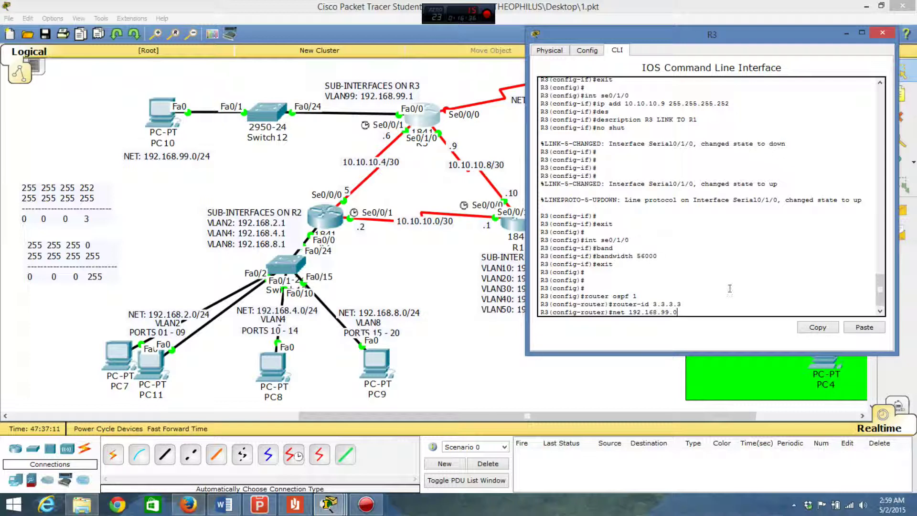
pyautogui.write('0.0.0.255 area 0')
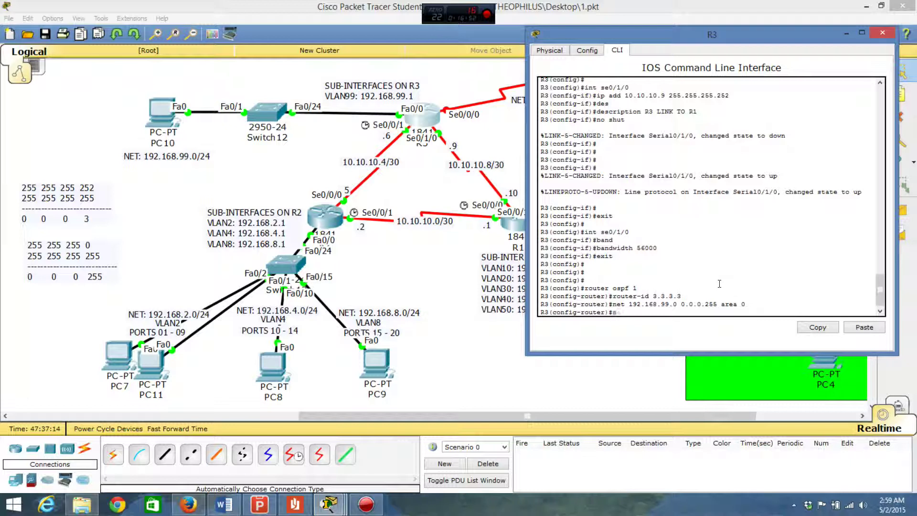
pyautogui.write('10.10.10.4 0.0.0.3 area 0')
pyautogui.press('Return')
pyautogui.write('net 10.10.10')
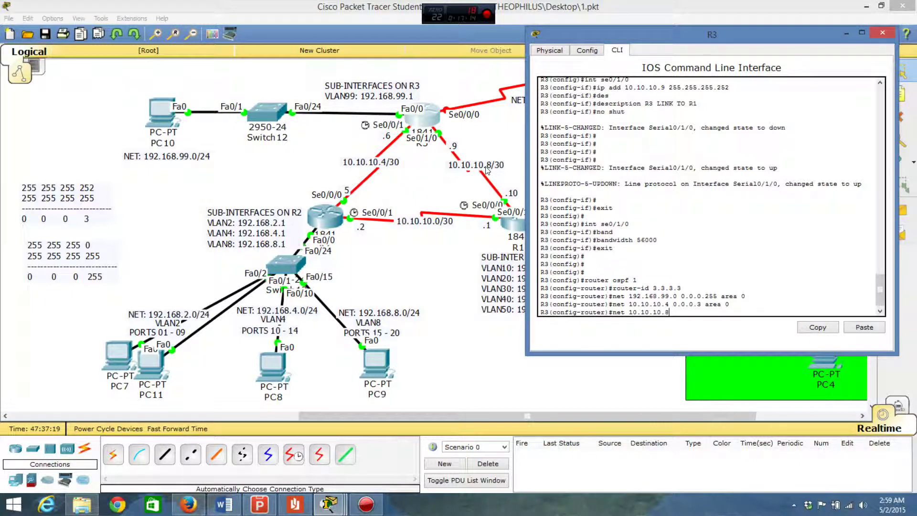
pyautogui.write('.0.0.3 area 0')
pyautogui.moveTo(674, 36); pyautogui.dragTo(557, 206)
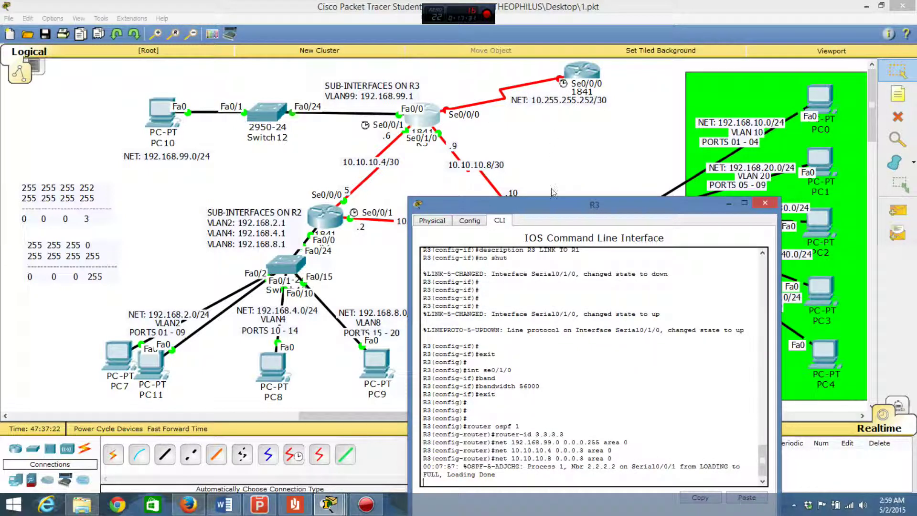
pyautogui.moveTo(573, 203); pyautogui.dragTo(607, 167)
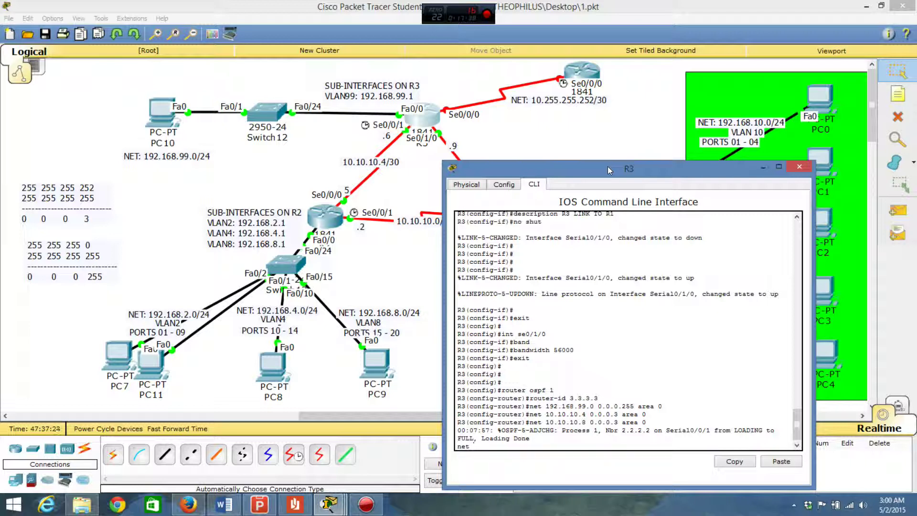
pyautogui.write('.')
pyautogui.write('255.255.252 0.0.0.')
pyautogui.press('BackSpace')
pyautogui.press('BackSpace')
pyautogui.press('BackSpace')
pyautogui.press('BackSpace')
pyautogui.press('BackSpace')
pyautogui.press('BackSpace')
pyautogui.press('BackSpace')
pyautogui.press('BackSpace')
pyautogui.press('BackSpace')
pyautogui.press('BackSpace')
pyautogui.press('BackSpace')
pyautogui.press('BackSpace')
pyautogui.press('BackSpace')
pyautogui.press('BackSpace')
pyautogui.press('BackSpace')
pyautogui.press('BackSpace')
pyautogui.press('BackSpace')
pyautogui.press('BackSpace')
pyautogui.press('BackSpace')
pyautogui.press('BackSpace')
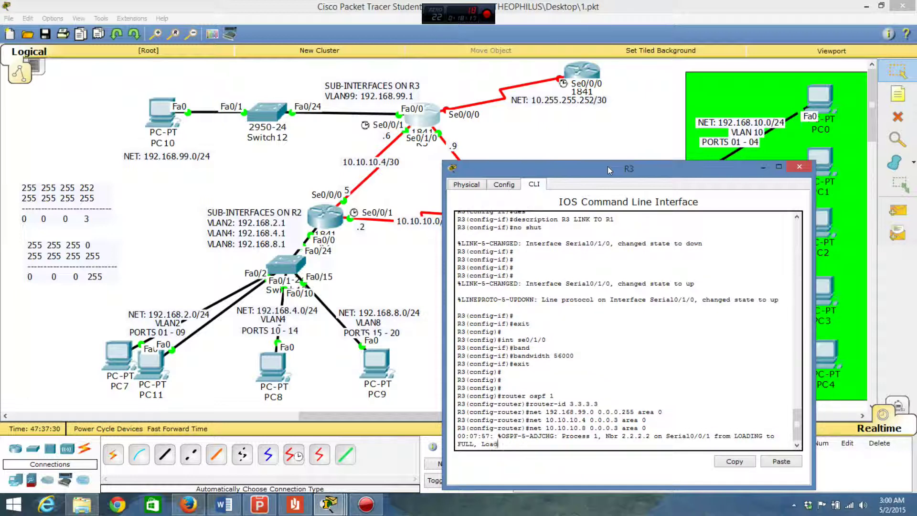
pyautogui.press('BackSpace')
pyautogui.press('Return')
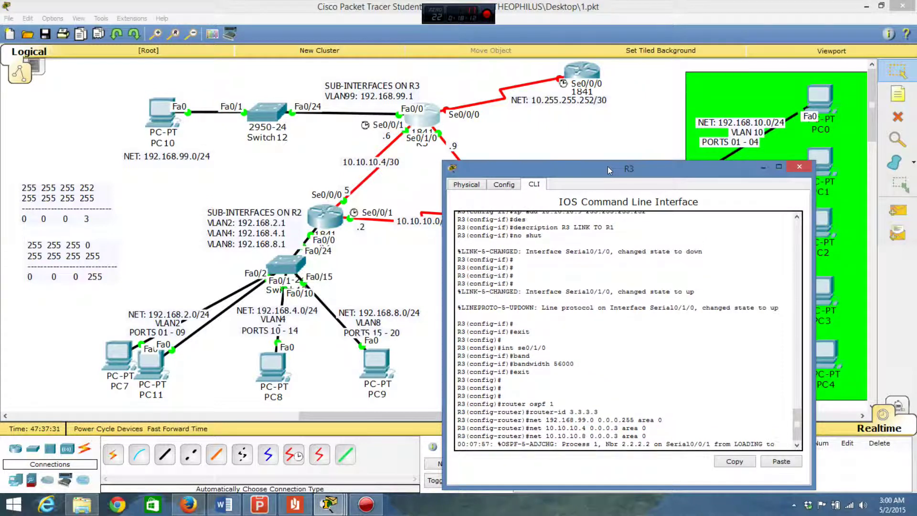
pyautogui.press('Return')
pyautogui.press('Return')
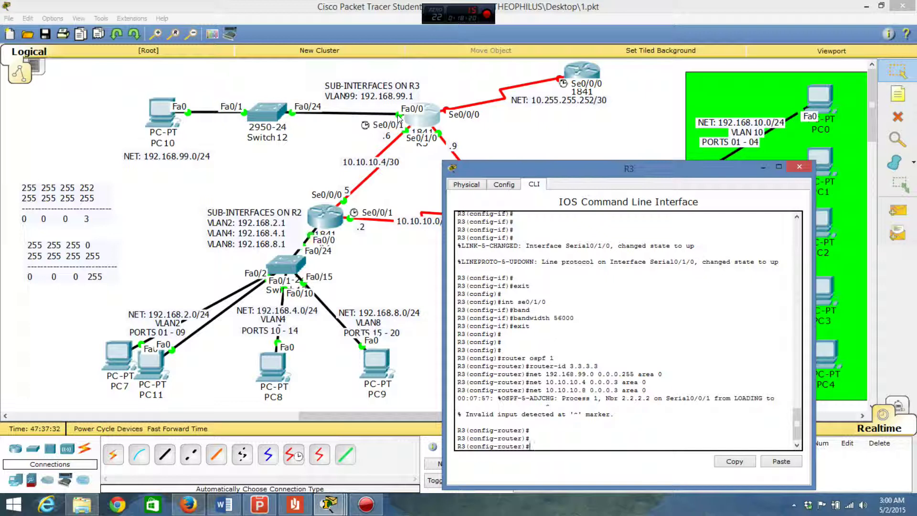
# Step: Make interface fa0/0 an OSPF passive interface on R3, end configuration mode and close the router's window
pyautogui.write('pas')
pyautogui.press('Tab')
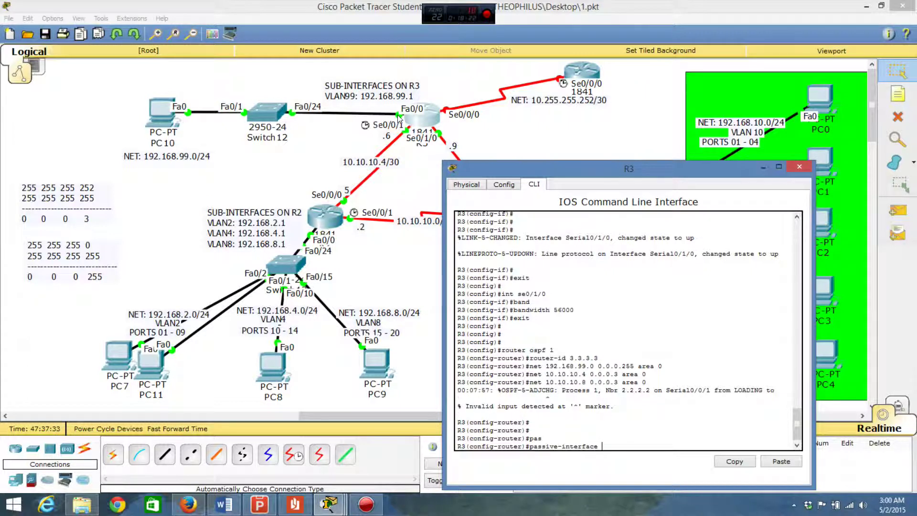
pyautogui.write('fa0/0')
pyautogui.press('Return')
pyautogui.write('end')
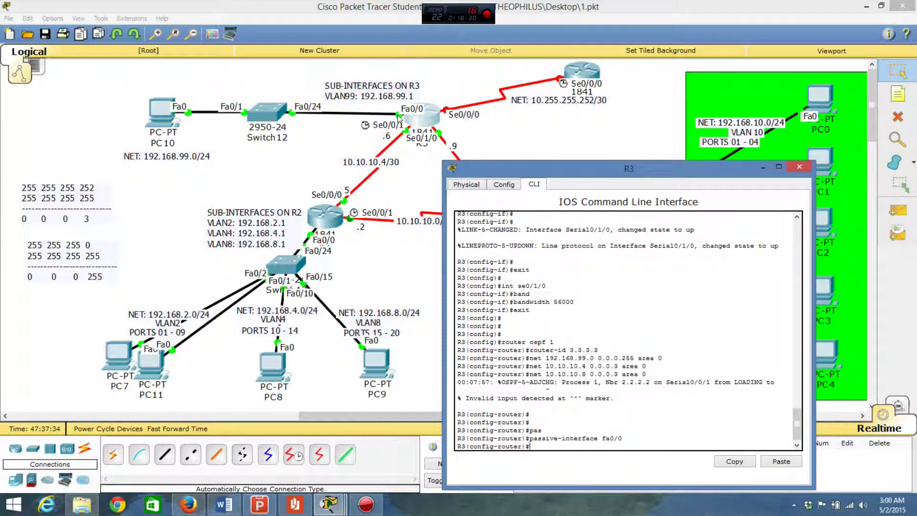
pyautogui.press('Return')
pyautogui.press('Return')
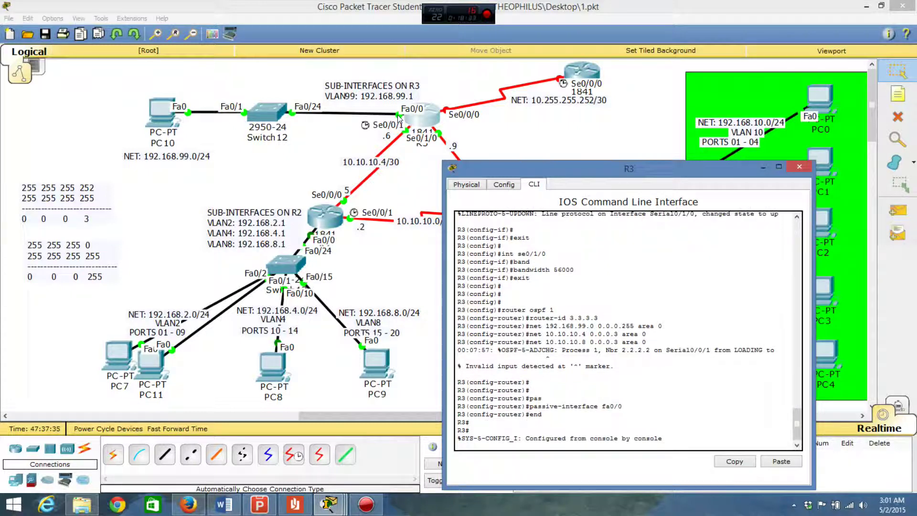
pyautogui.press('Return')
pyautogui.press('Return')
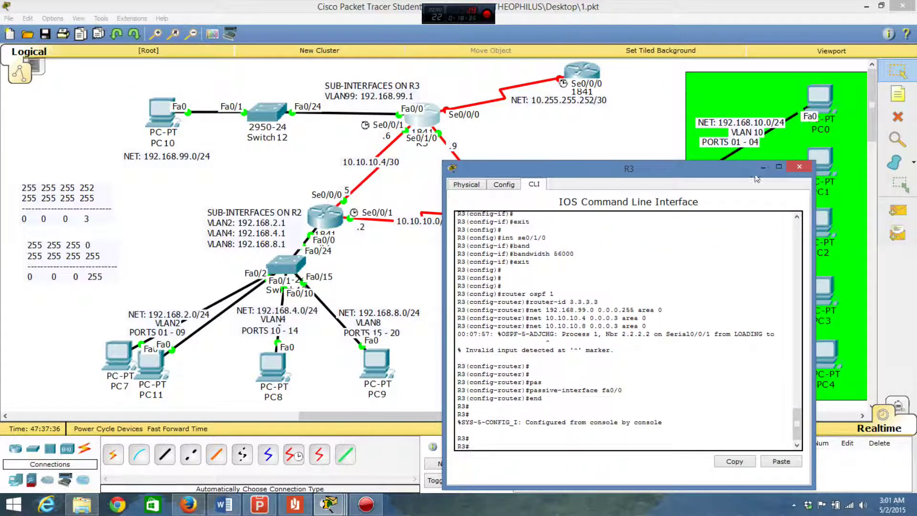
pyautogui.click(799, 167)
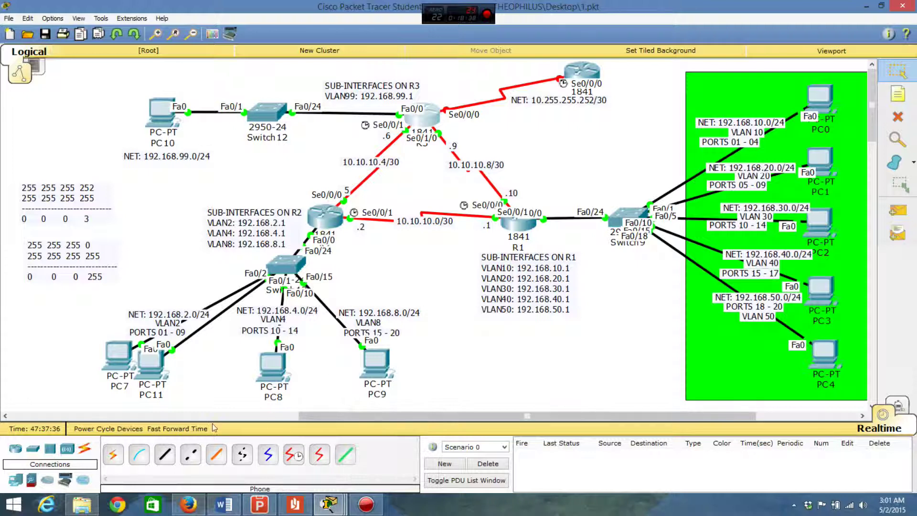
# Step: Fast-forward the network time and test connectivity by sending a simple PDU from PC4 to PC10 twice
pyautogui.click(183, 428)
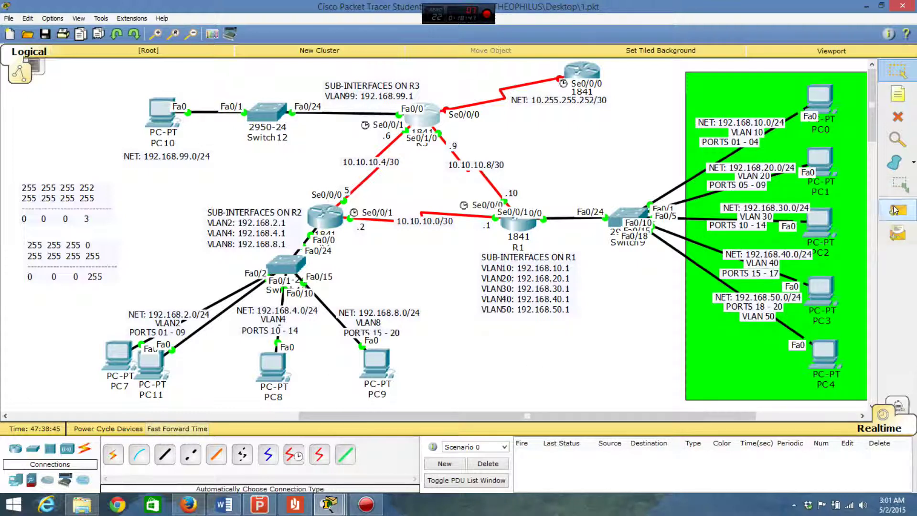
pyautogui.click(895, 210)
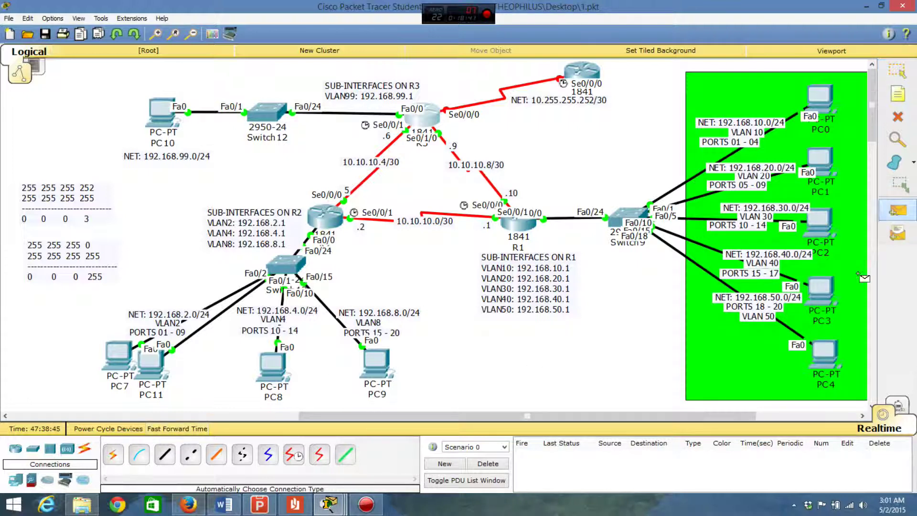
pyautogui.click(823, 355)
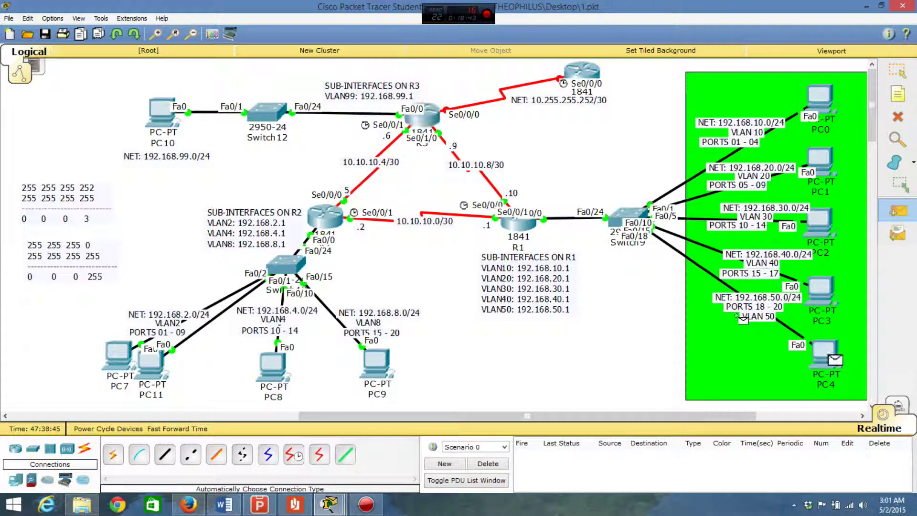
pyautogui.click(162, 110)
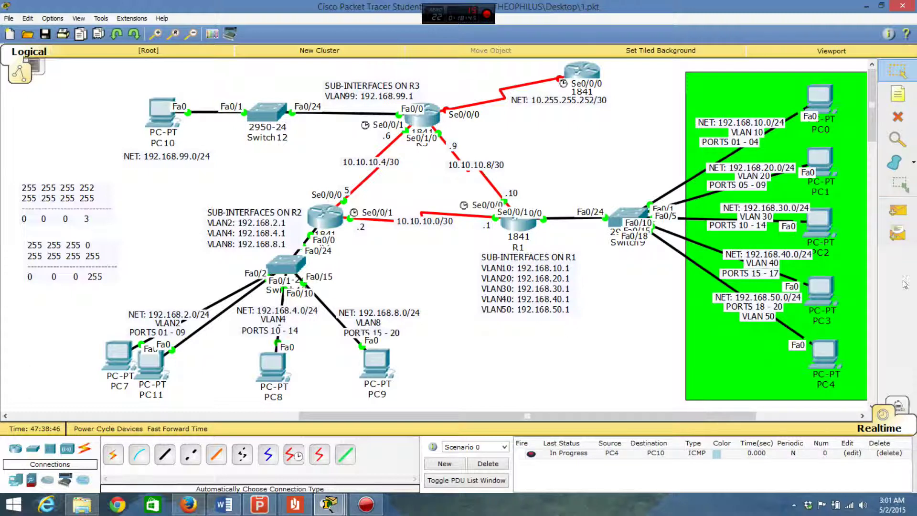
pyautogui.click(903, 212)
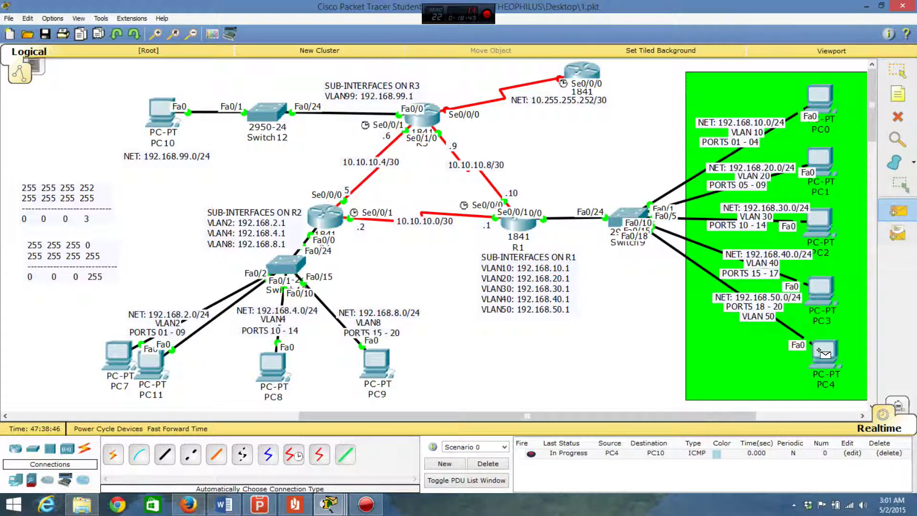
pyautogui.click(820, 353)
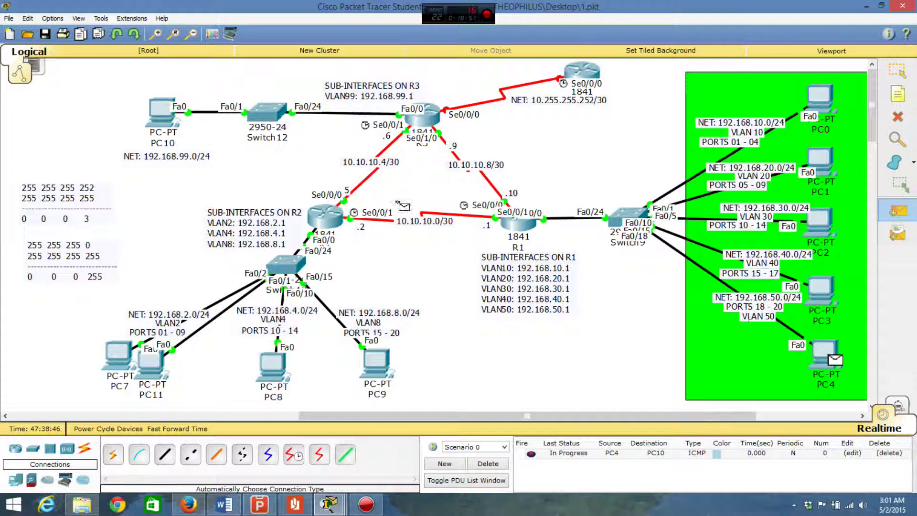
pyautogui.click(156, 103)
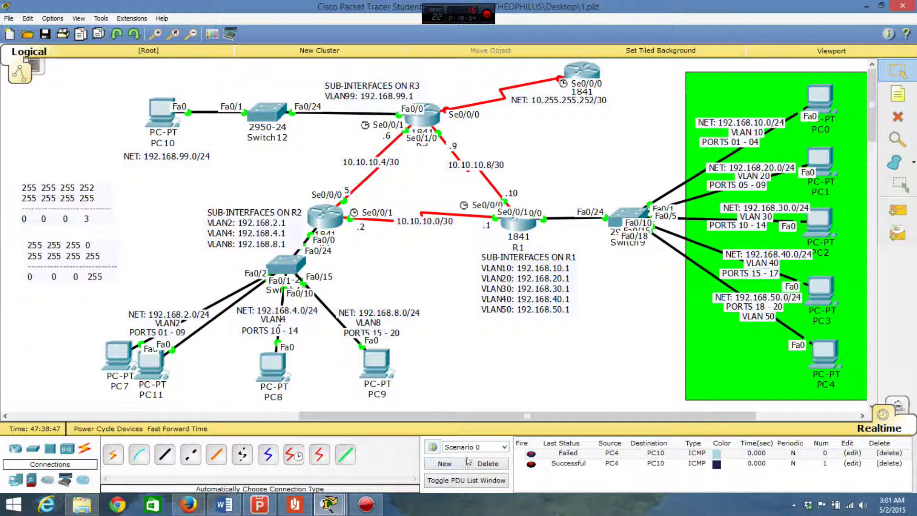
# Step: Delete the current scenario's PDUs and send a simple PDU from PC3 to PC10
pyautogui.click(484, 465)
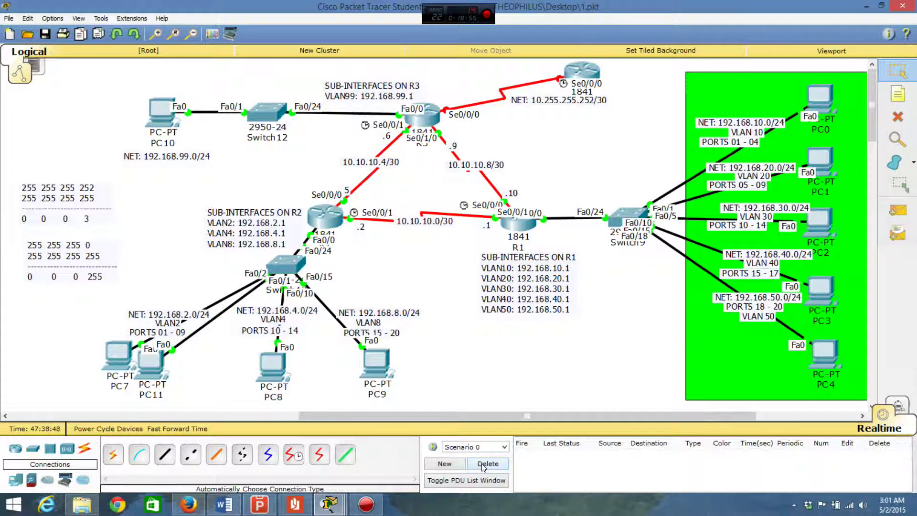
pyautogui.click(898, 211)
pyautogui.click(821, 291)
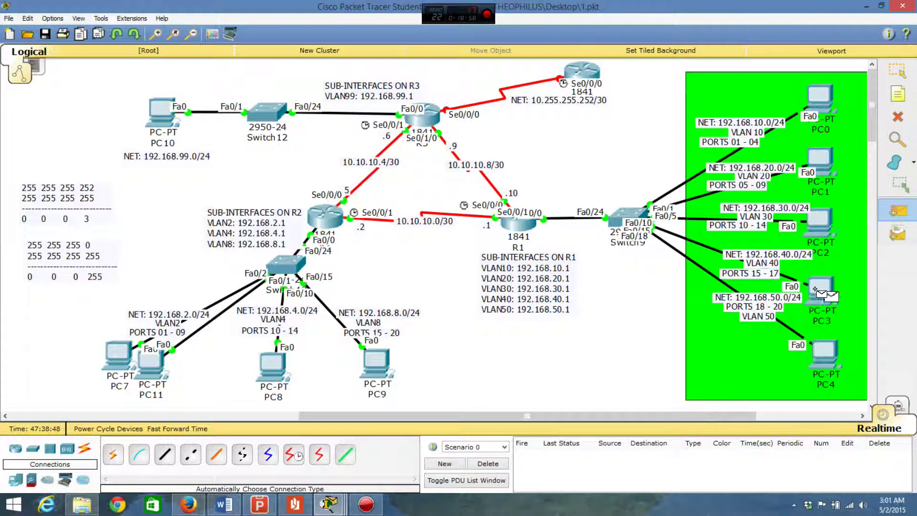
pyautogui.click(160, 110)
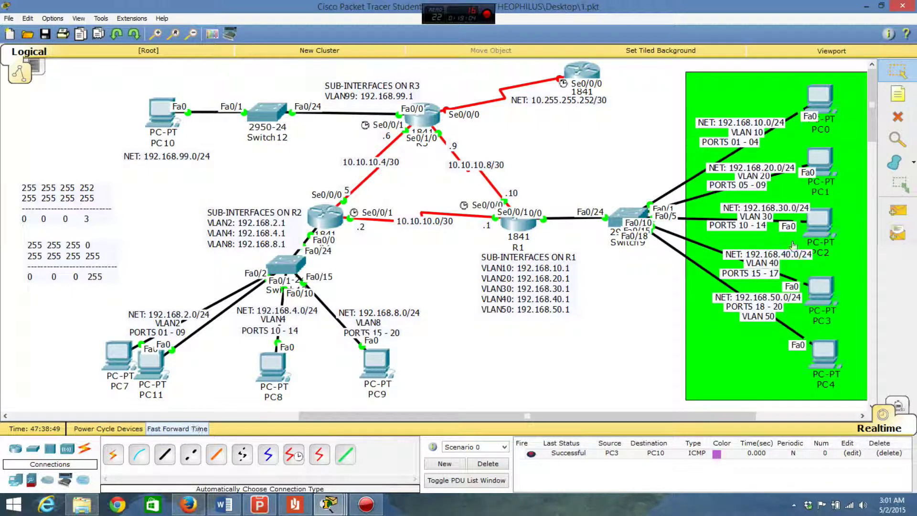
# Step: Test connectivity by sending a simple PDU from PC0 to PC11 twice, and delete the scenario's PDUs
pyautogui.click(897, 210)
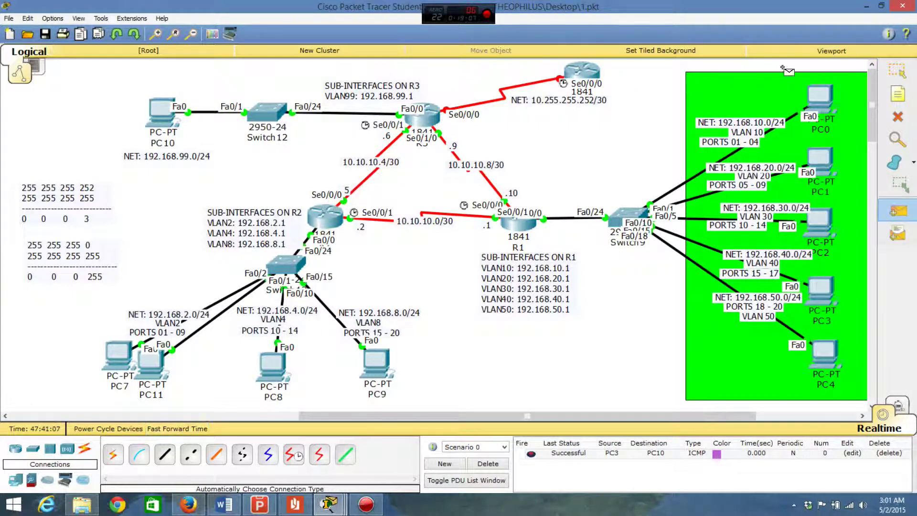
pyautogui.click(818, 96)
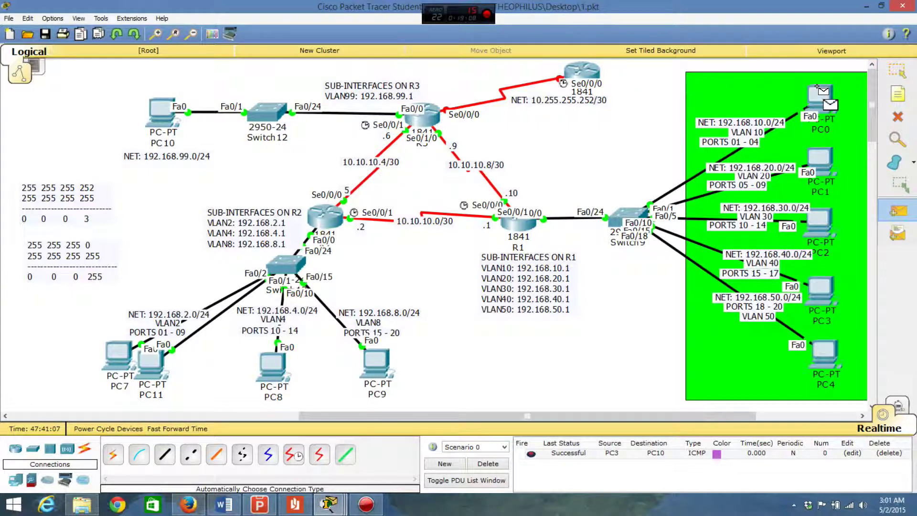
pyautogui.click(146, 355)
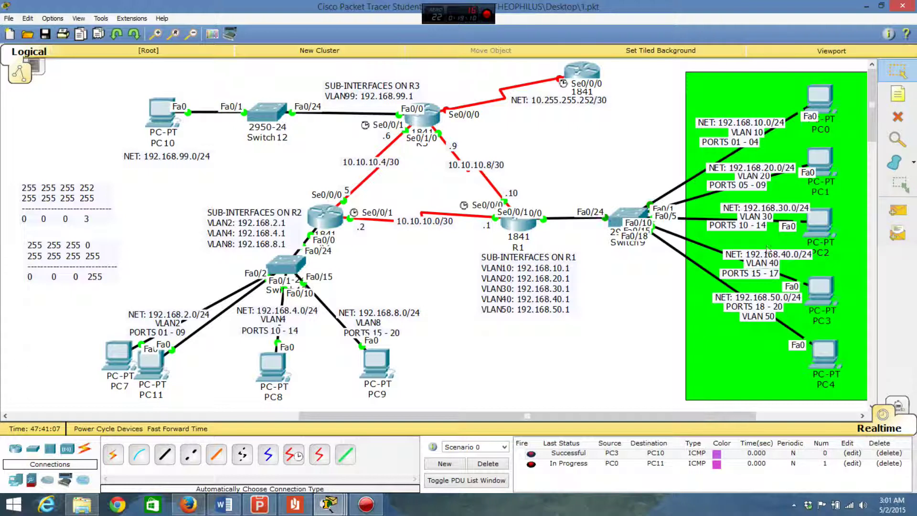
pyautogui.click(897, 211)
pyautogui.click(817, 94)
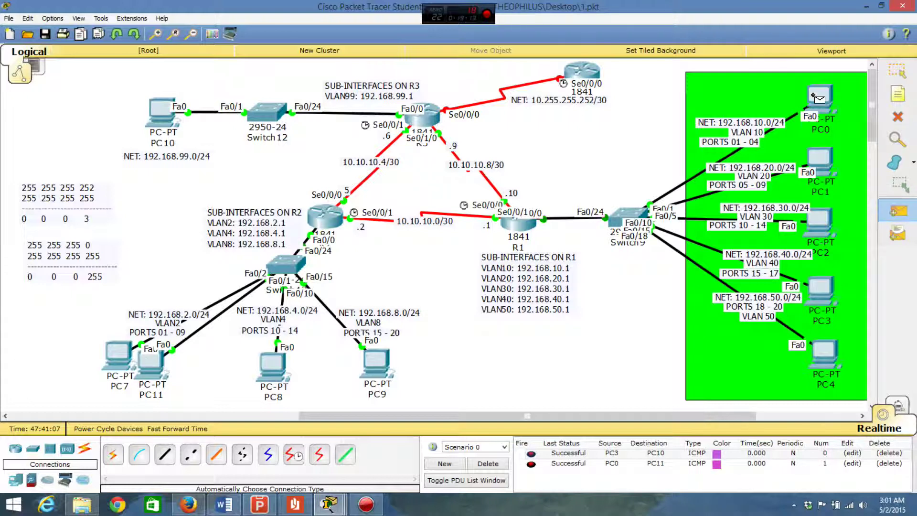
pyautogui.click(814, 91)
pyautogui.click(139, 370)
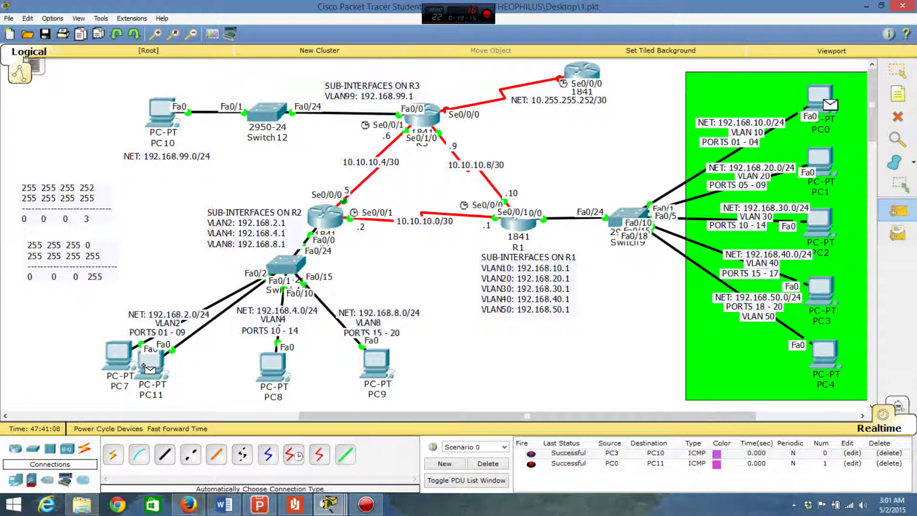
pyautogui.click(482, 468)
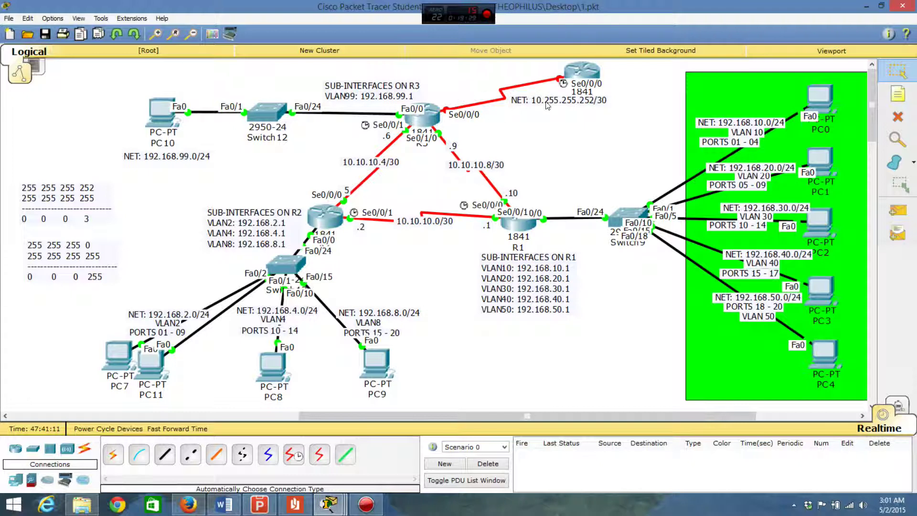
# Step: Reposition the network label 10.255.255.252/30 beneath the serial link between R3 and the ISP router
pyautogui.moveTo(544, 102); pyautogui.dragTo(515, 98)
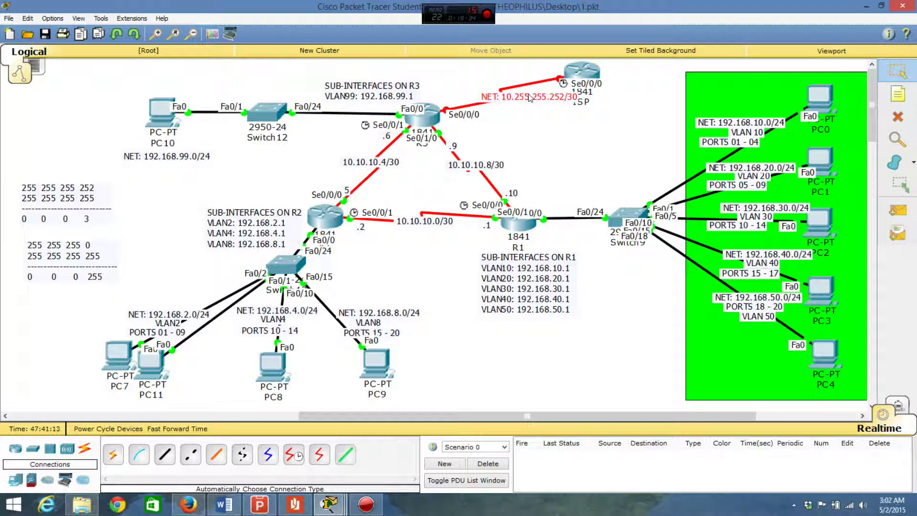
pyautogui.moveTo(529, 98); pyautogui.dragTo(557, 104)
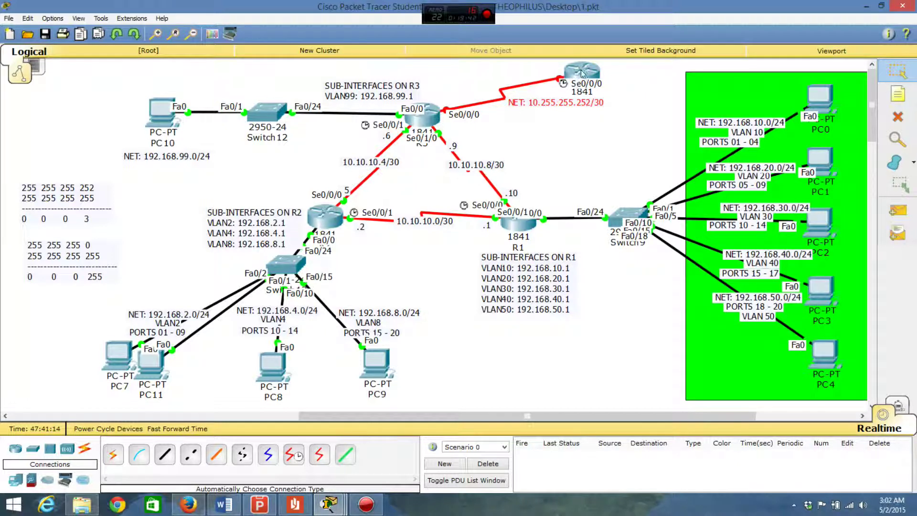
# Step: Open R3's command line, enter configuration mode for interface se0/0/0 and start its IP address command
pyautogui.click(426, 122)
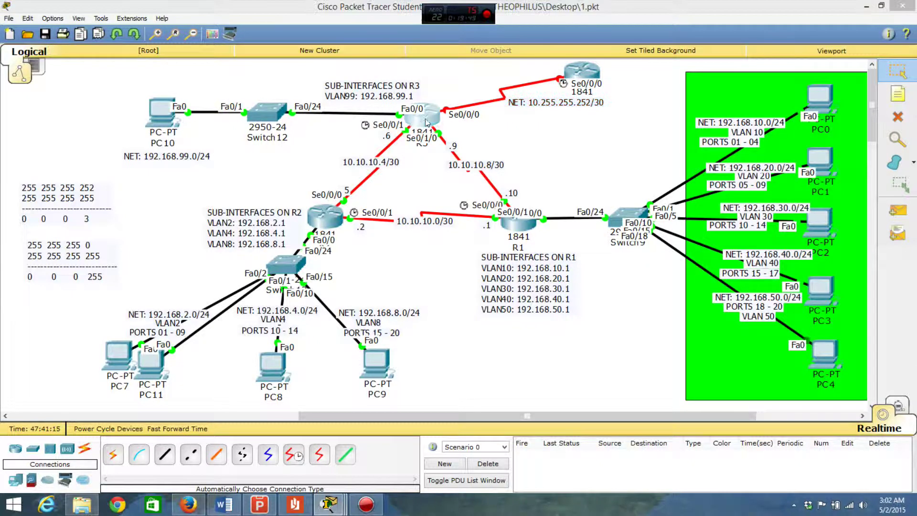
pyautogui.moveTo(611, 169); pyautogui.dragTo(719, 45)
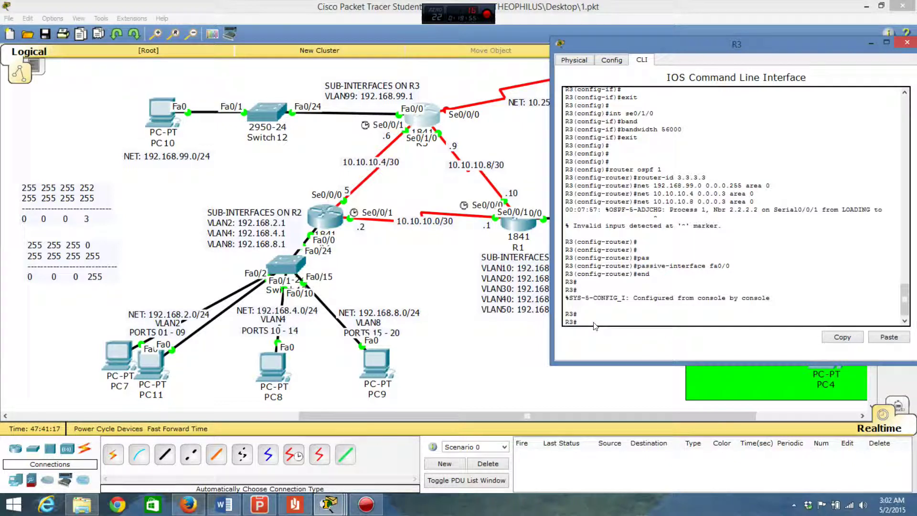
pyautogui.press('Return')
pyautogui.press('Return')
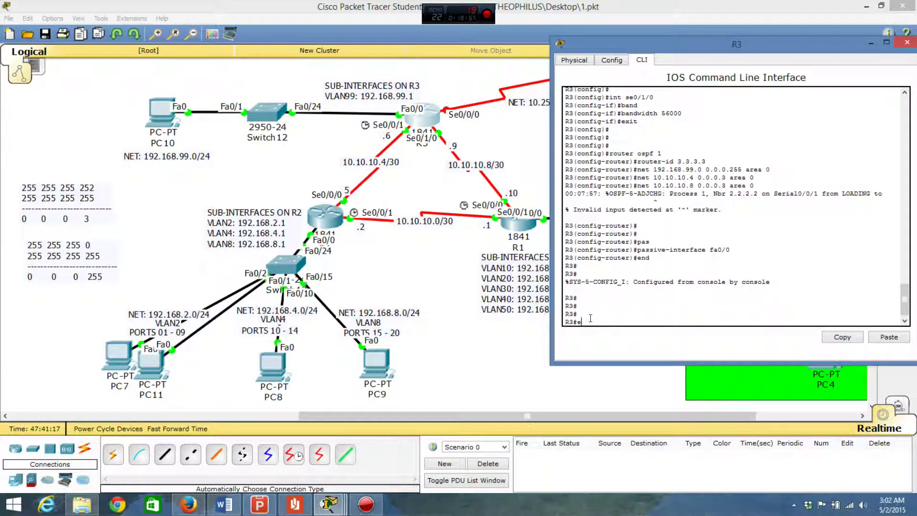
pyautogui.press('BackSpace')
pyautogui.write('conf')
pyautogui.press('Return')
pyautogui.press('Return')
pyautogui.press('Return')
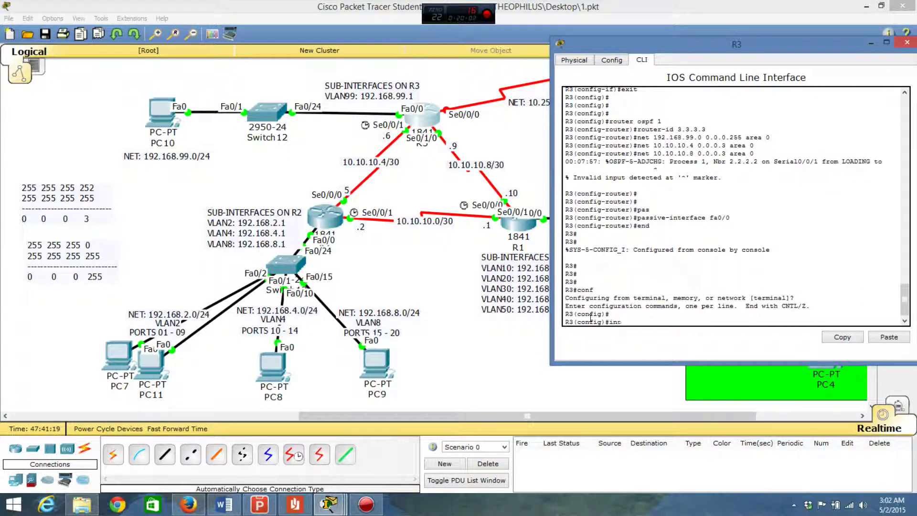
pyautogui.write('int se0/0/0')
pyautogui.press('Return')
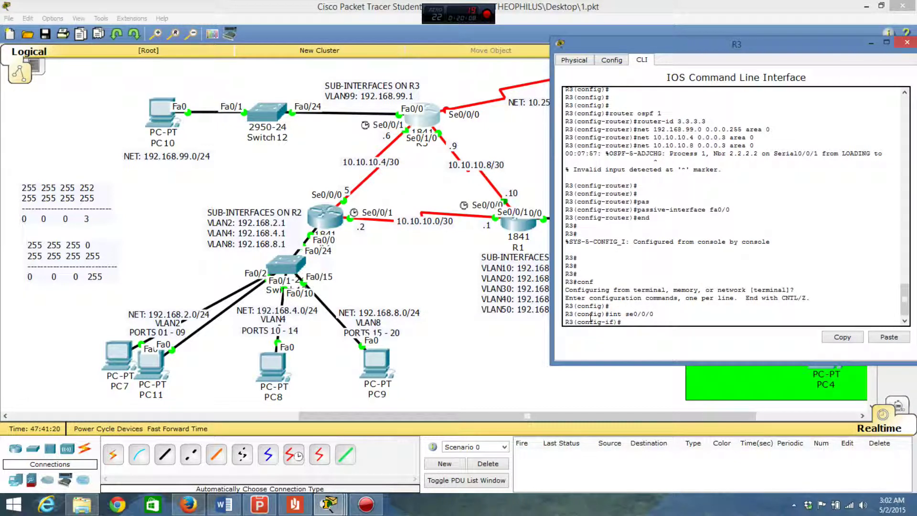
pyautogui.write('ip add')
# Step: Add the notes .253 and .254 to the R3–ISP serial link, placing .253 beside R3 and .254 beside the ISP router
pyautogui.moveTo(714, 44); pyautogui.dragTo(648, 165)
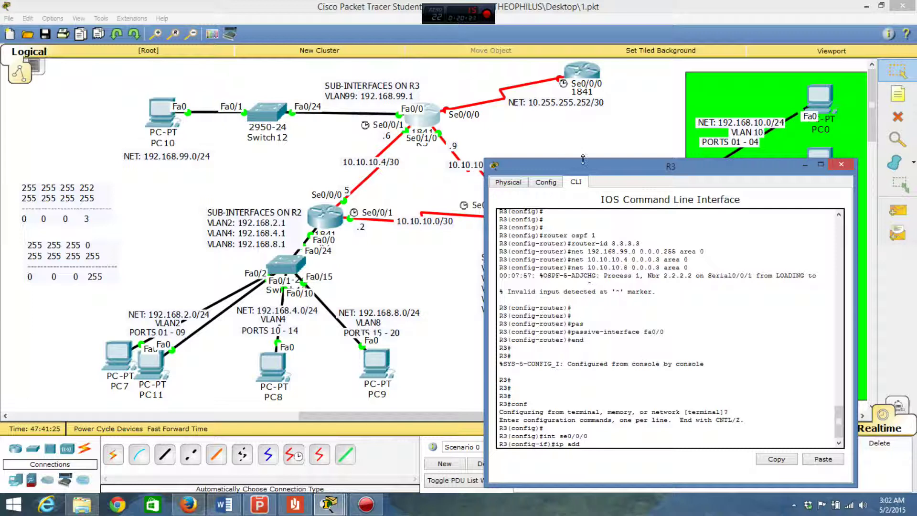
pyautogui.click(898, 94)
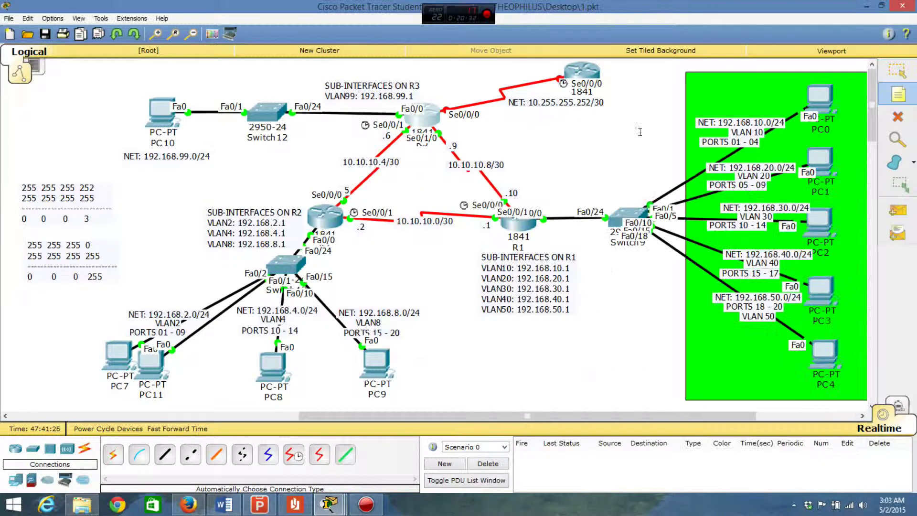
pyautogui.click(536, 127)
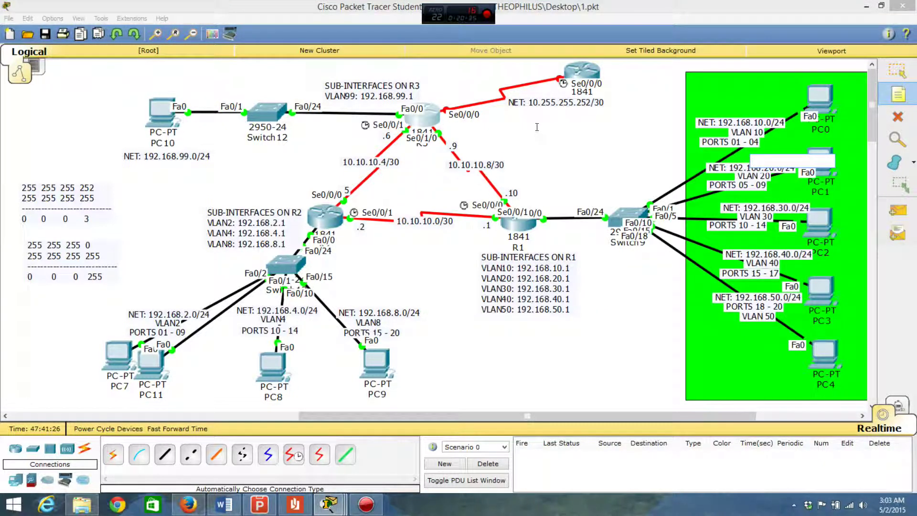
pyautogui.write('.253')
pyautogui.click(640, 99)
pyautogui.click(640, 99)
pyautogui.write('.25')
pyautogui.click(899, 69)
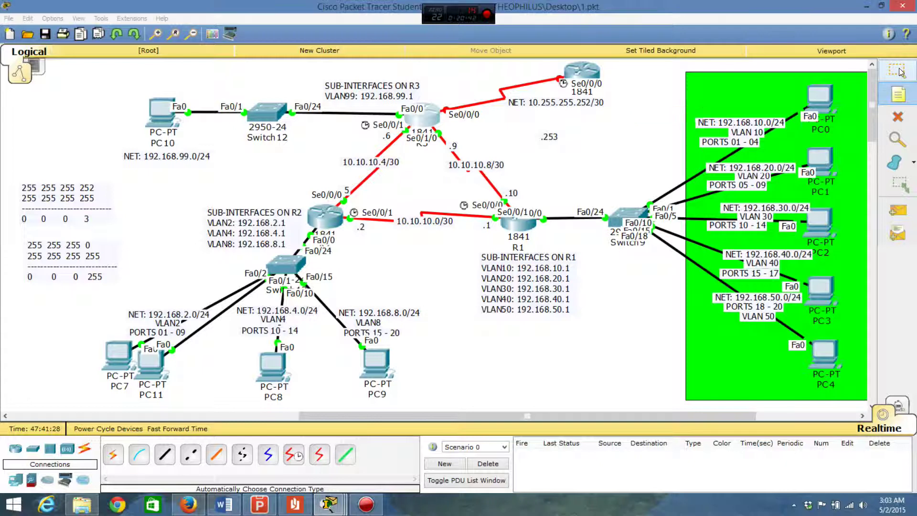
pyautogui.moveTo(552, 138); pyautogui.dragTo(459, 100)
pyautogui.moveTo(656, 110); pyautogui.dragTo(552, 71)
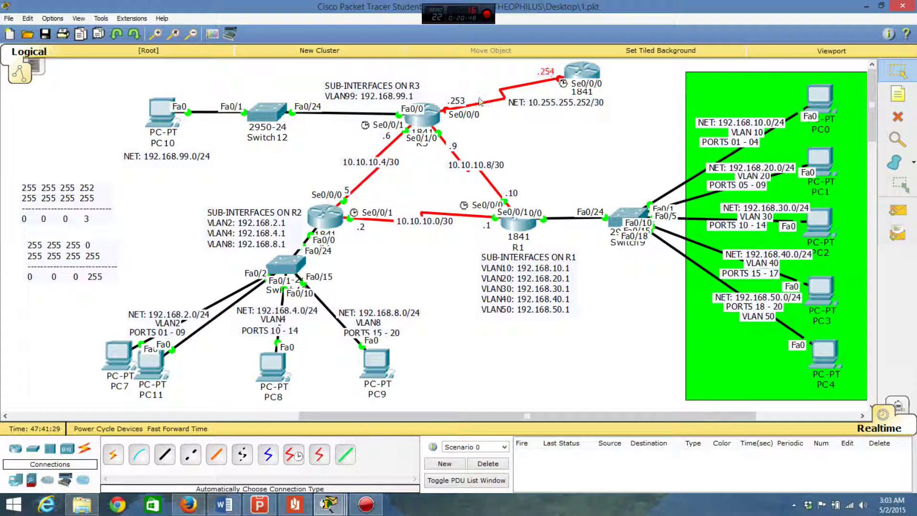
# Step: Try to assign 10.255.255.253 with mask 255.255.225.252 to interface se0/0/0 on R3
pyautogui.click(432, 115)
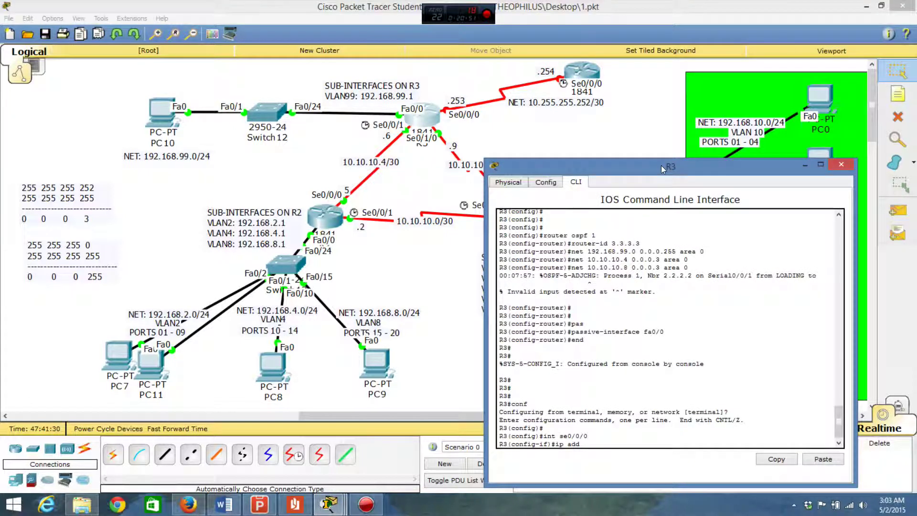
pyautogui.moveTo(661, 165); pyautogui.dragTo(676, 136)
pyautogui.write('10.255.255.253')
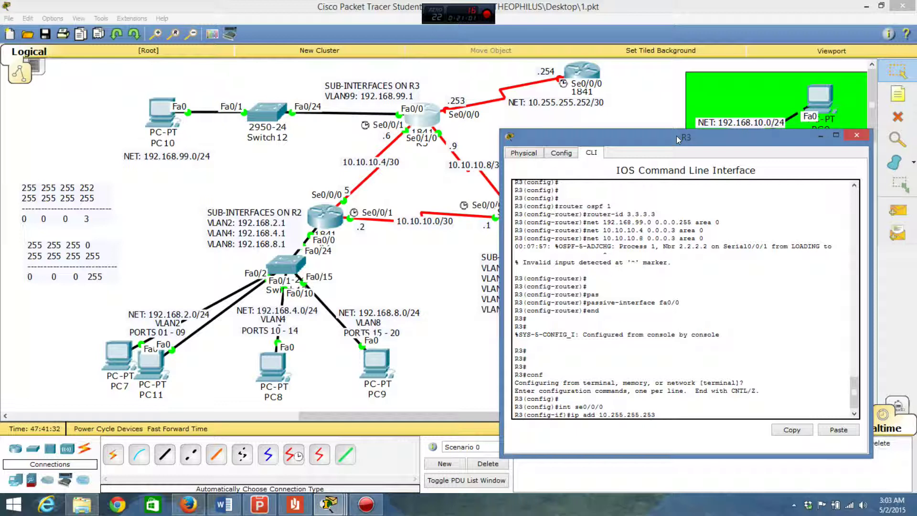
pyautogui.write('255.255.225.255.225.252')
pyautogui.press('Return')
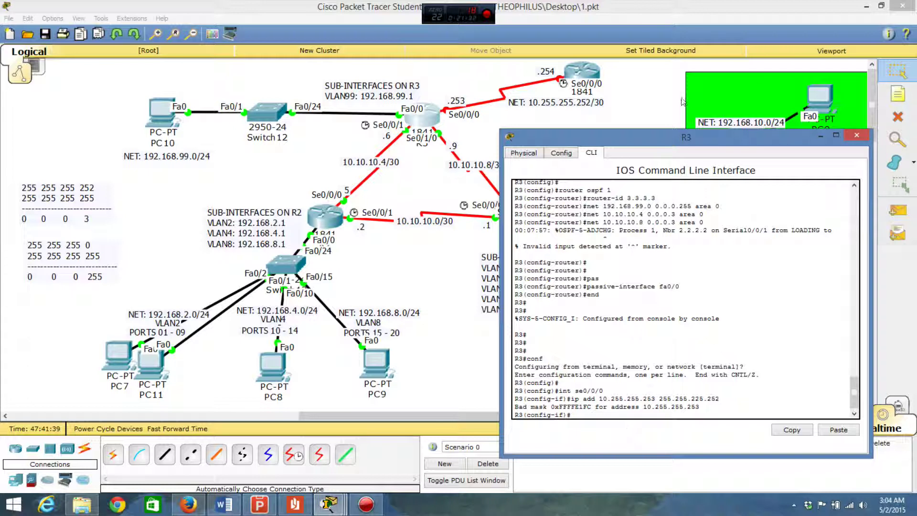
# Step: Recall the IP address command for R3's se0/0/0 and replace its address and mask with the address 10.10.10.13
pyautogui.moveTo(660, 139); pyautogui.dragTo(668, 202)
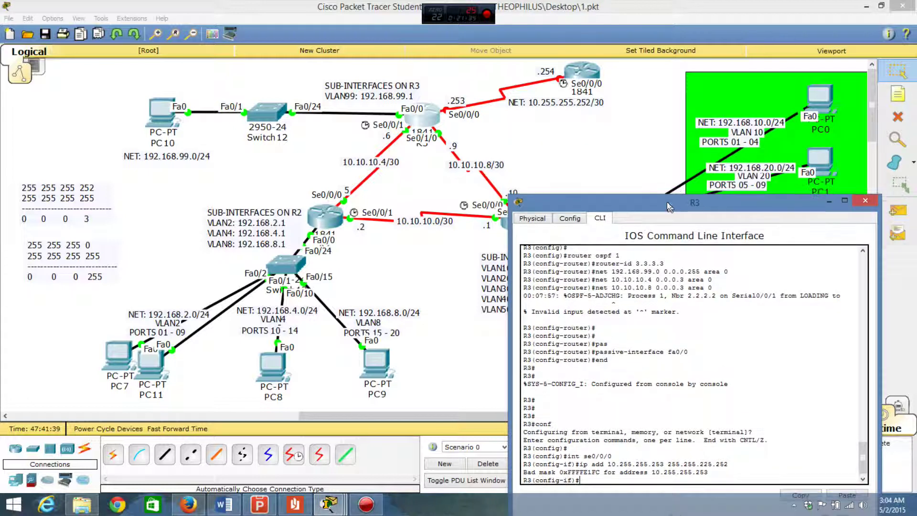
pyautogui.moveTo(620, 206); pyautogui.dragTo(618, 126)
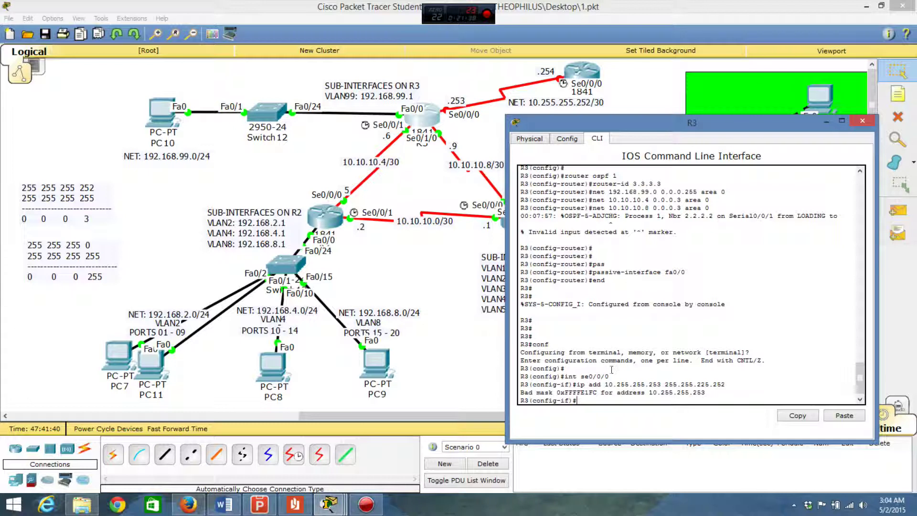
pyautogui.write('ip')
pyautogui.press('BackSpace')
pyautogui.press('BackSpace')
pyautogui.press('Up')
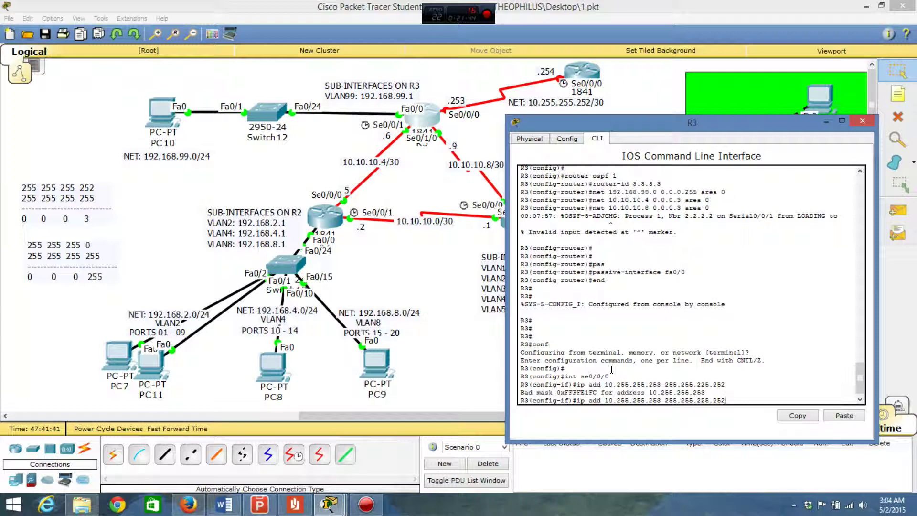
pyautogui.press('BackSpace')
pyautogui.press('BackSpace')
pyautogui.press('BackSpace')
pyautogui.press('BackSpace')
pyautogui.press('BackSpace')
pyautogui.press('BackSpace')
pyautogui.press('BackSpace')
pyautogui.press('BackSpace')
pyautogui.press('BackSpace')
pyautogui.press('BackSpace')
pyautogui.press('BackSpace')
pyautogui.press('BackSpace')
pyautogui.press('BackSpace')
pyautogui.press('BackSpace')
pyautogui.press('BackSpace')
pyautogui.press('BackSpace')
pyautogui.press('BackSpace')
pyautogui.press('BackSpace')
pyautogui.press('BackSpace')
pyautogui.write('10.10')
pyautogui.write('13')
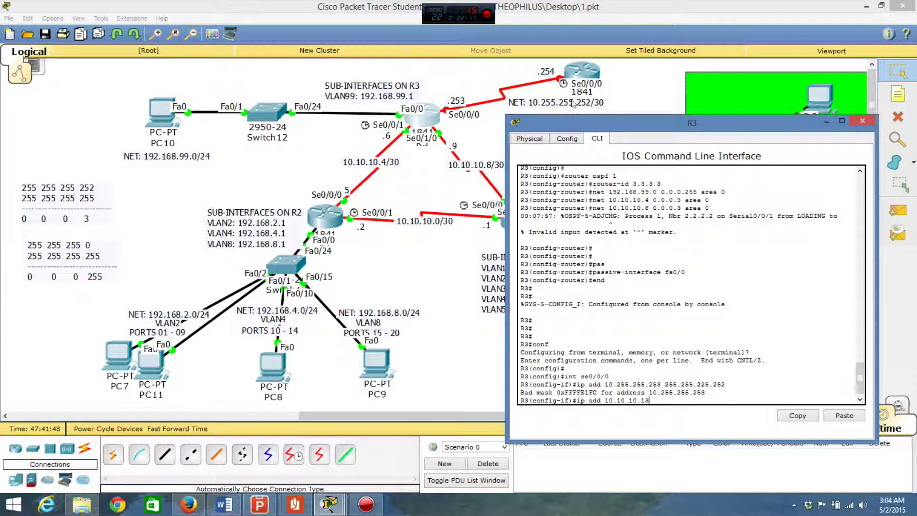
# Step: Change the network label on the R3–ISP link to NET: 10.10.10.12/30
pyautogui.click(572, 102)
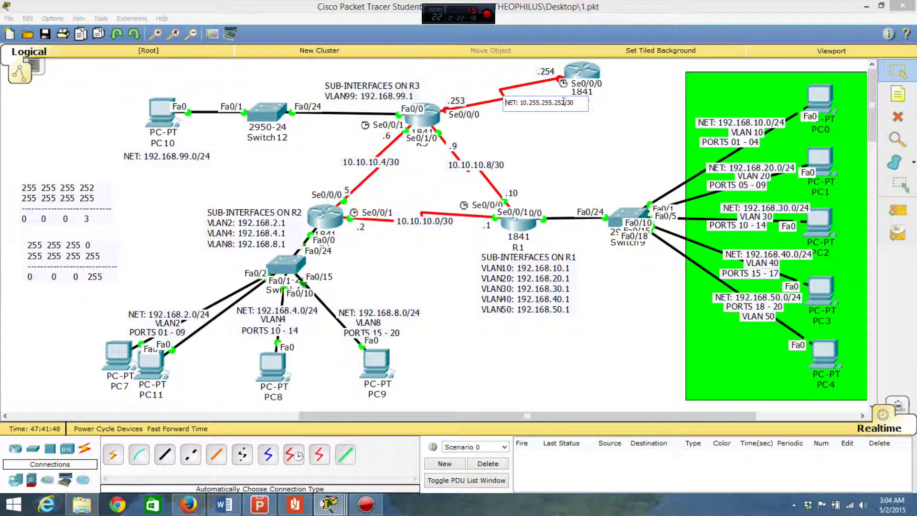
pyautogui.press('BackSpace')
pyautogui.press('BackSpace')
pyautogui.press('BackSpace')
pyautogui.press('BackSpace')
pyautogui.press('BackSpace')
pyautogui.press('BackSpace')
pyautogui.press('BackSpace')
pyautogui.press('BackSpace')
pyautogui.press('BackSpace')
pyautogui.press('BackSpace')
pyautogui.press('BackSpace')
pyautogui.write('10.10.12')
# Step: Change the address notes on the R3–ISP link to .13 at R3 and .14 at the ISP router
pyautogui.doubleClick(460, 99)
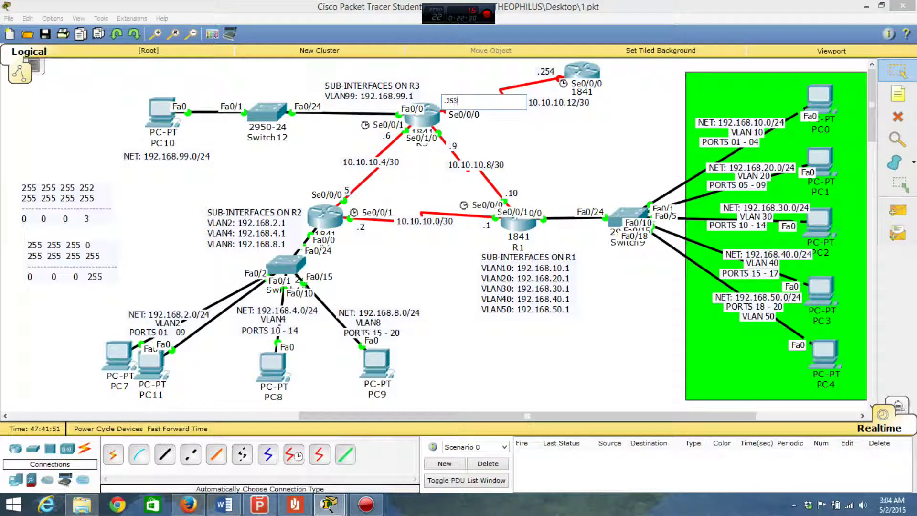
pyautogui.press('BackSpace')
pyautogui.press('BackSpace')
pyautogui.press('BackSpace')
pyautogui.click(473, 87)
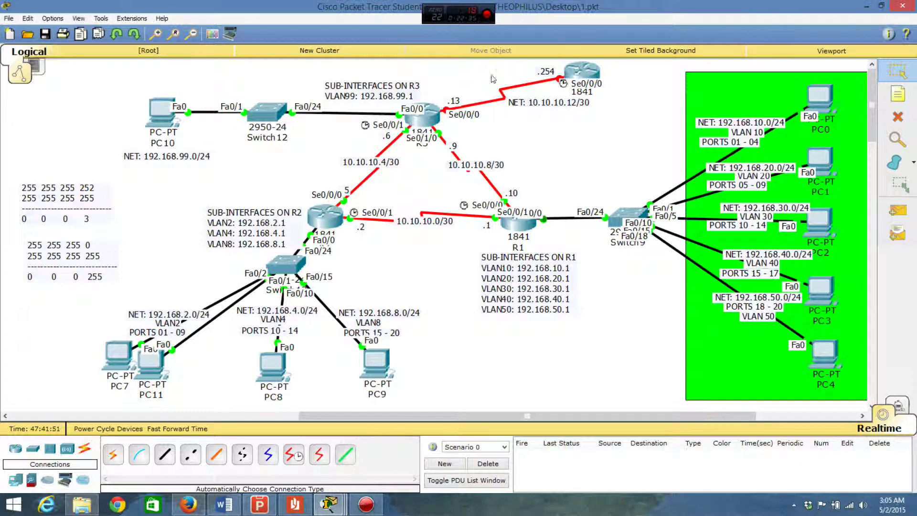
pyautogui.doubleClick(544, 72)
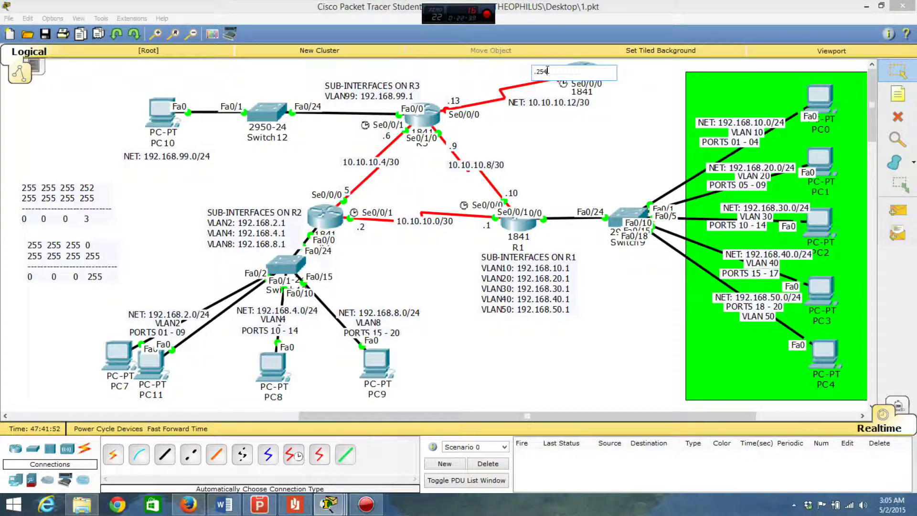
pyautogui.press('BackSpace')
pyautogui.press('BackSpace')
pyautogui.write('4')
pyautogui.click(569, 144)
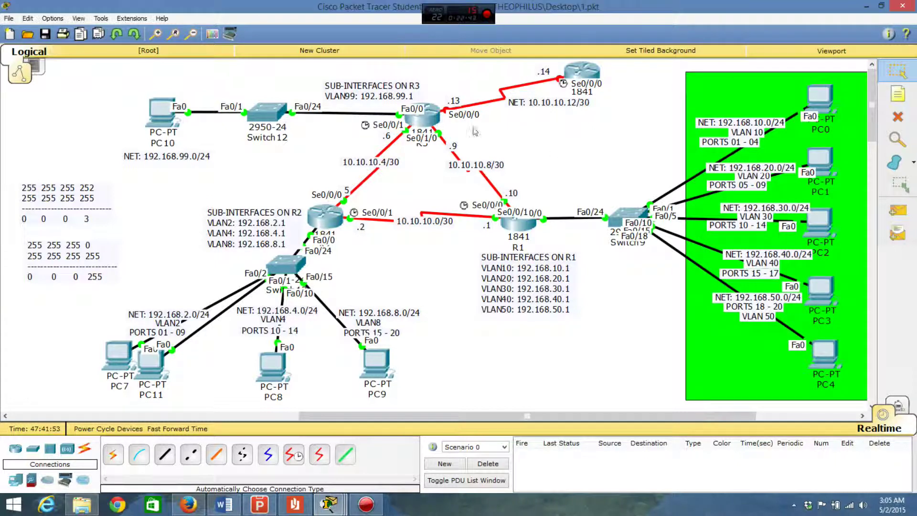
# Step: Complete the IP address command for R3's se0/0/0 with mask 255.255.255.252 and apply it
pyautogui.click(441, 123)
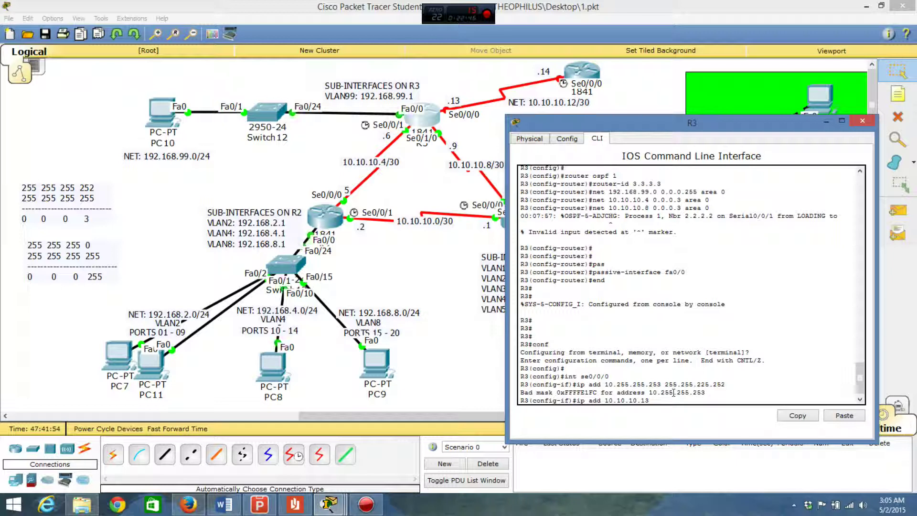
pyautogui.write('55.255.255.252')
pyautogui.press('Return')
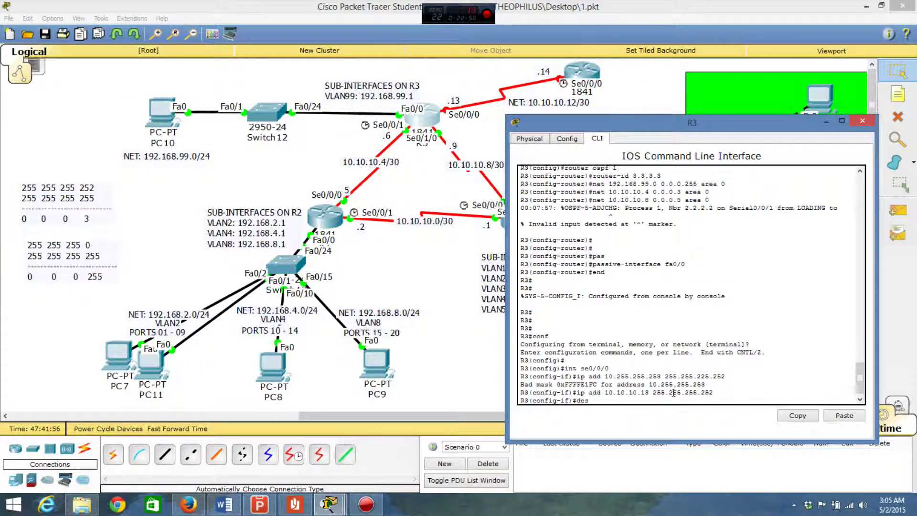
# Step: Describe R3's se0/0/0 as "R3 LINK TO ISP", enable the interface and minimize the router's window
pyautogui.write('des')
pyautogui.press('Tab')
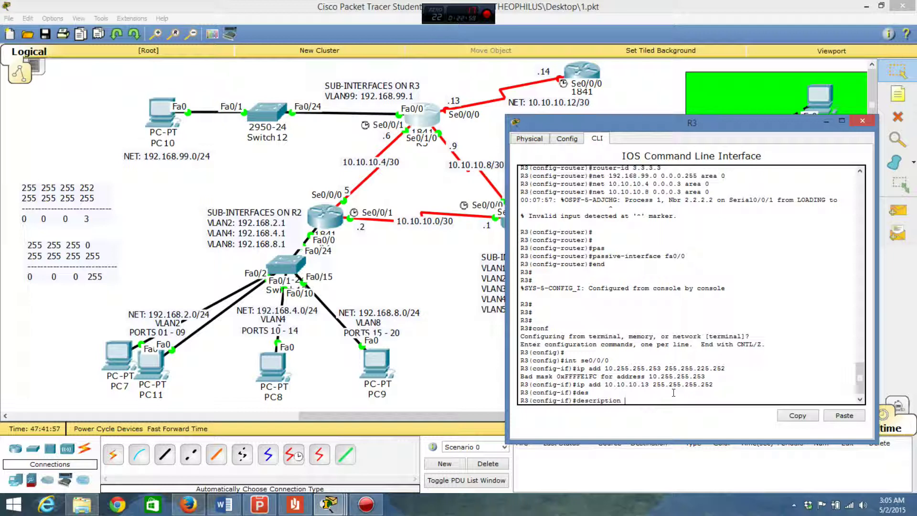
pyautogui.write('R3 LINK TO ISP')
pyautogui.press('Return')
pyautogui.write('NO SHUT')
pyautogui.press('Return')
pyautogui.press('Return')
pyautogui.press('Return')
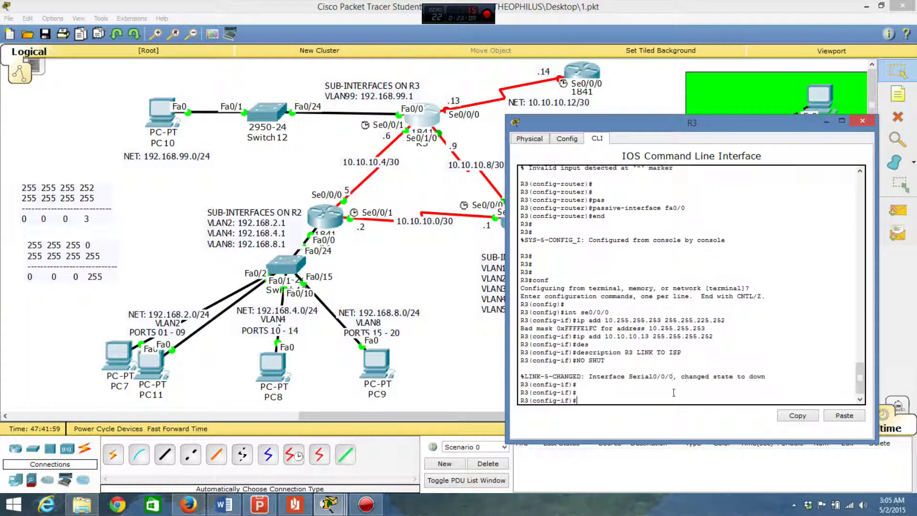
pyautogui.click(826, 121)
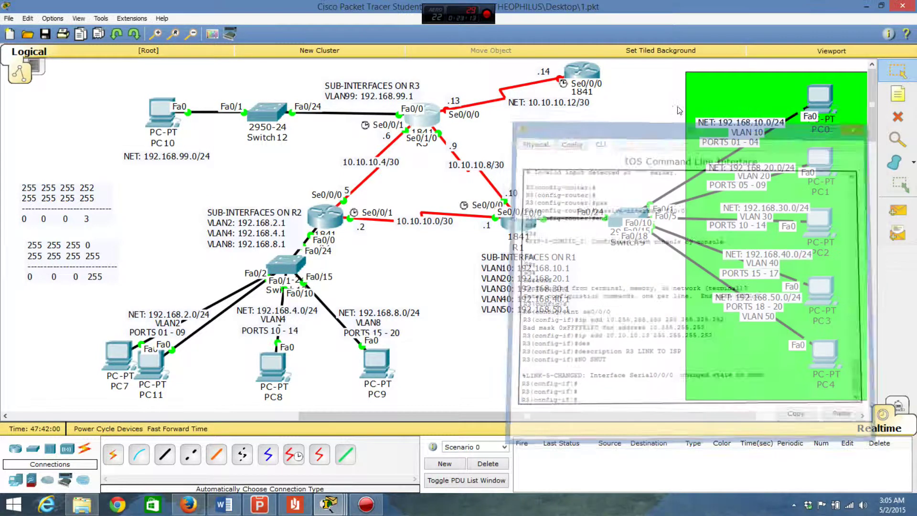
# Step: Open the ISP router's command line beside the topology and start a console session
pyautogui.click(582, 71)
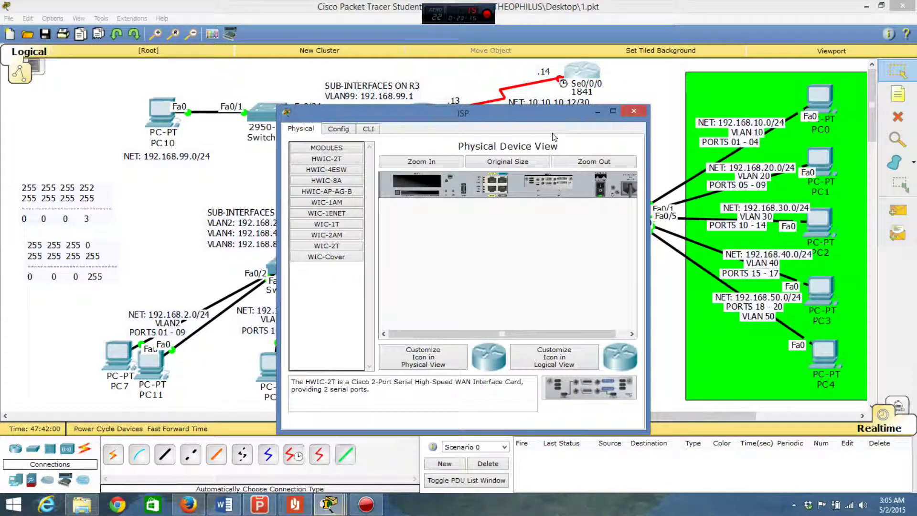
pyautogui.click(367, 130)
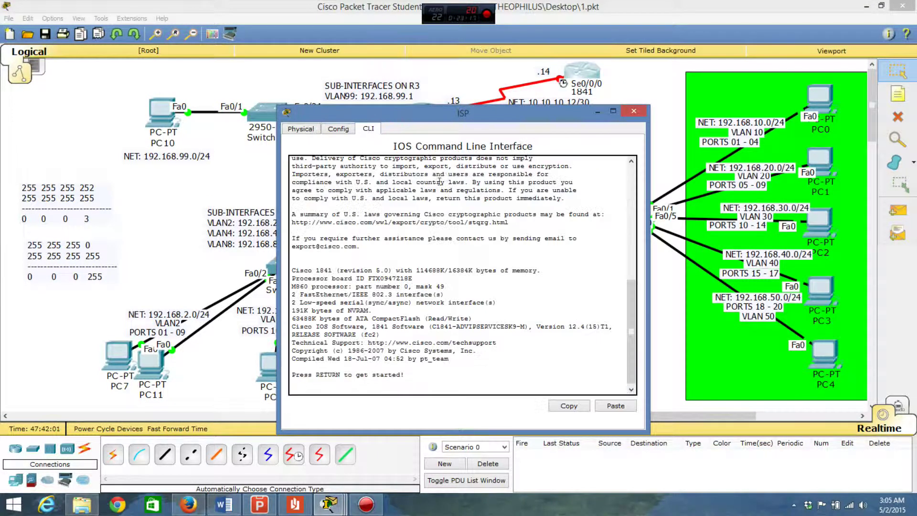
pyautogui.moveTo(500, 113); pyautogui.dragTo(750, 116)
pyautogui.click(666, 378)
pyautogui.press('Return')
pyautogui.press('Return')
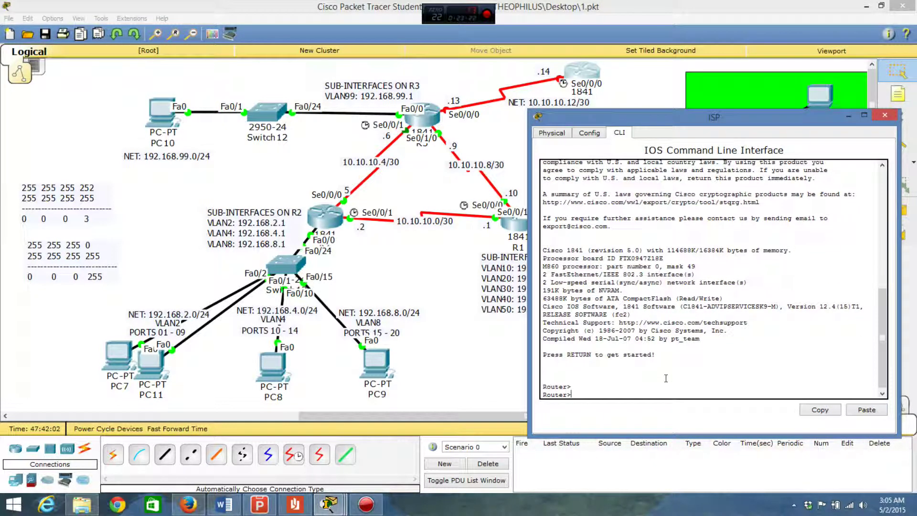
# Step: Enter global configuration mode on the ISP router and set its hostname to ISP
pyautogui.write('en')
pyautogui.press('Return')
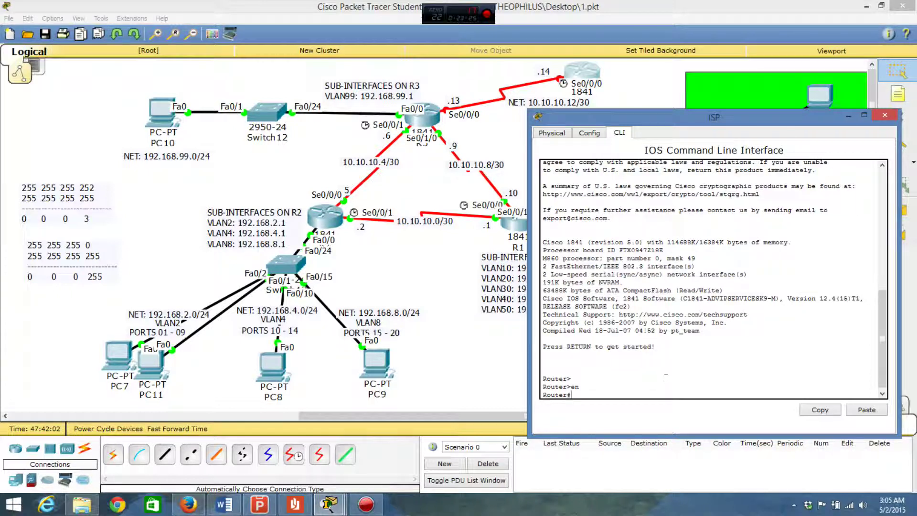
pyautogui.write('conf')
pyautogui.press('Return')
pyautogui.write('ho')
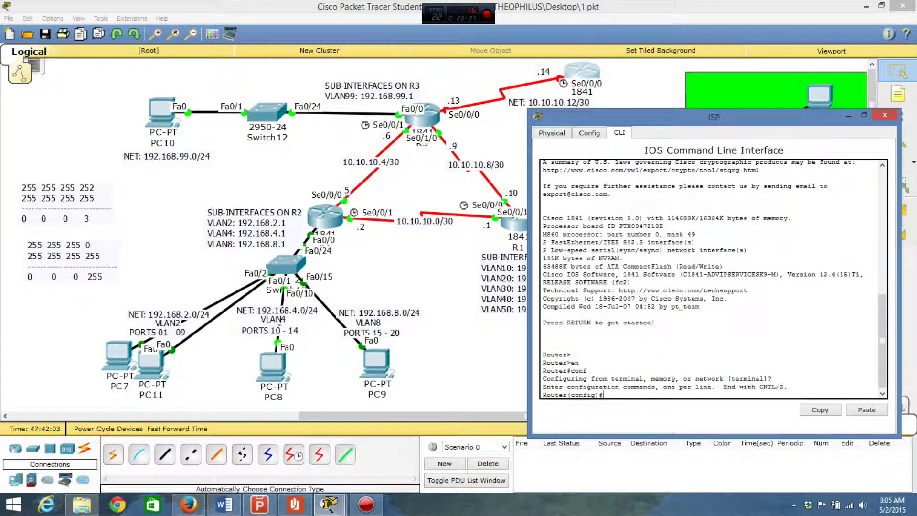
pyautogui.write('stname ISP')
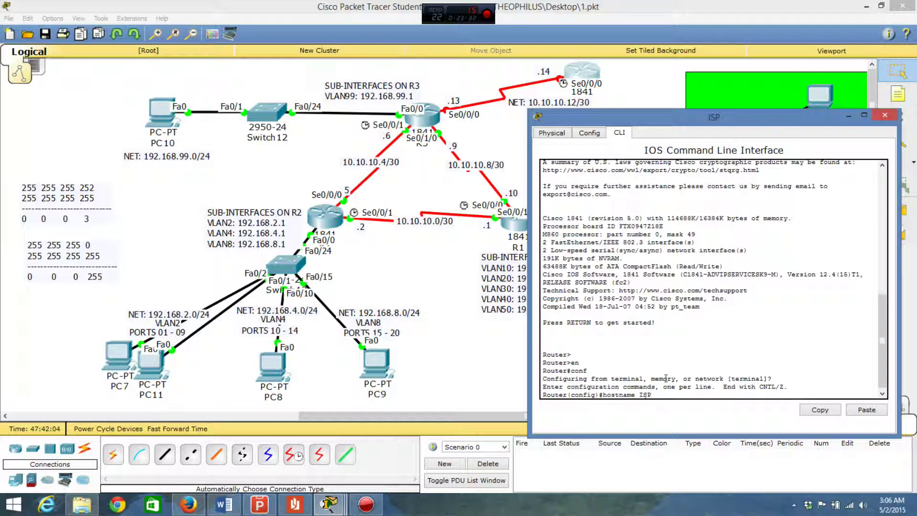
pyautogui.press('Return')
pyautogui.press('Return')
pyautogui.press('Return')
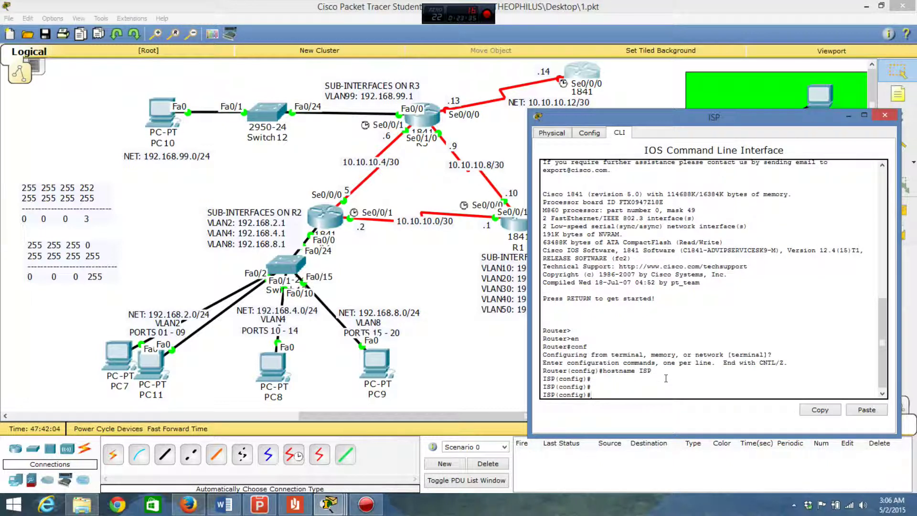
# Step: Assign IP address 10.10.10.14 with mask 255.255.255.252 to the ISP router's se0/0/0 interface
pyautogui.write('INT')
pyautogui.write('int')
pyautogui.write(' se0')
pyautogui.write('/0/0')
pyautogui.press('Return')
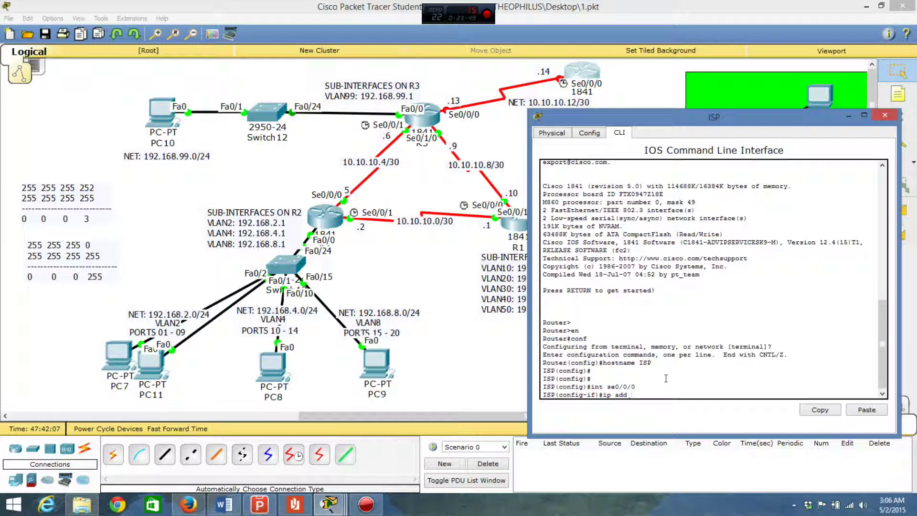
pyautogui.write('ip add 10.10')
pyautogui.write('.10.1')
pyautogui.write('14')
pyautogui.press('BackSpace')
pyautogui.press('BackSpace')
pyautogui.press('BackSpace')
pyautogui.write('14 255.255.255.252')
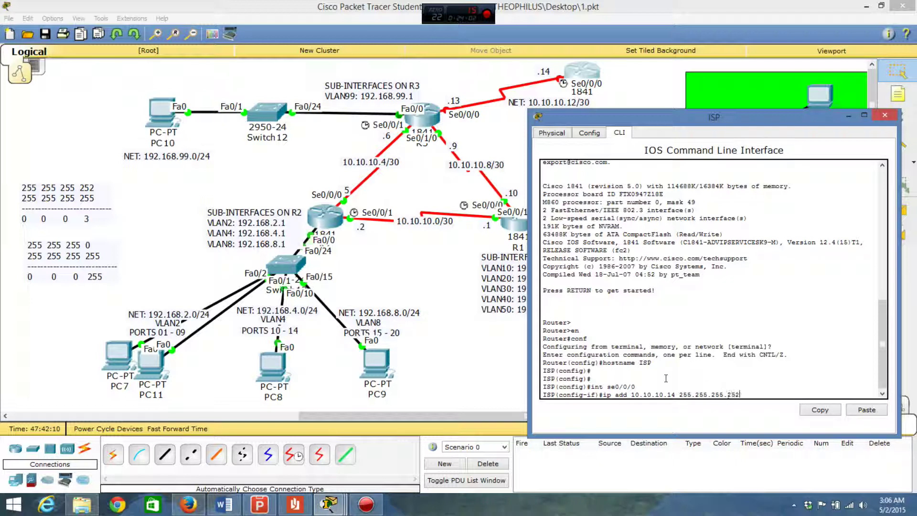
pyautogui.press('Return')
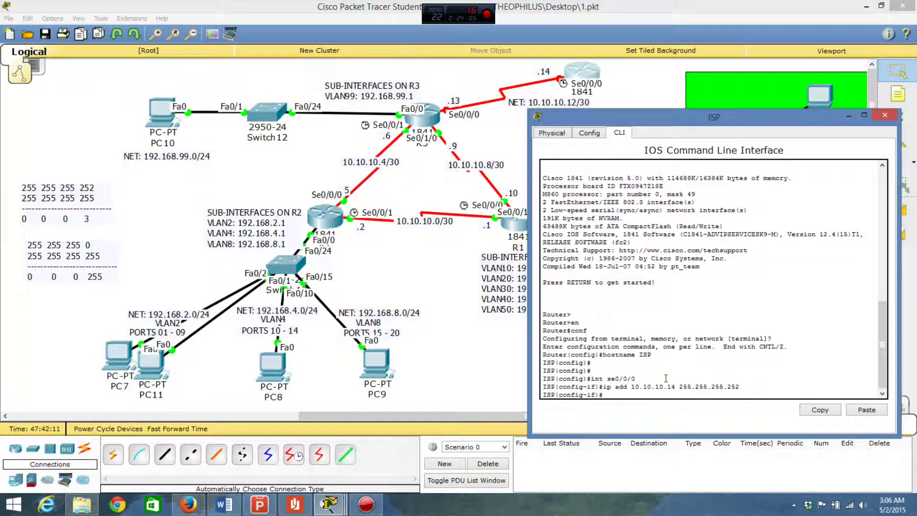
# Step: Describe the ISP router's se0/0/0 interface as "ISP LINK TO R3 LAN"
pyautogui.write('des')
pyautogui.press('Tab')
pyautogui.write('ion IS')
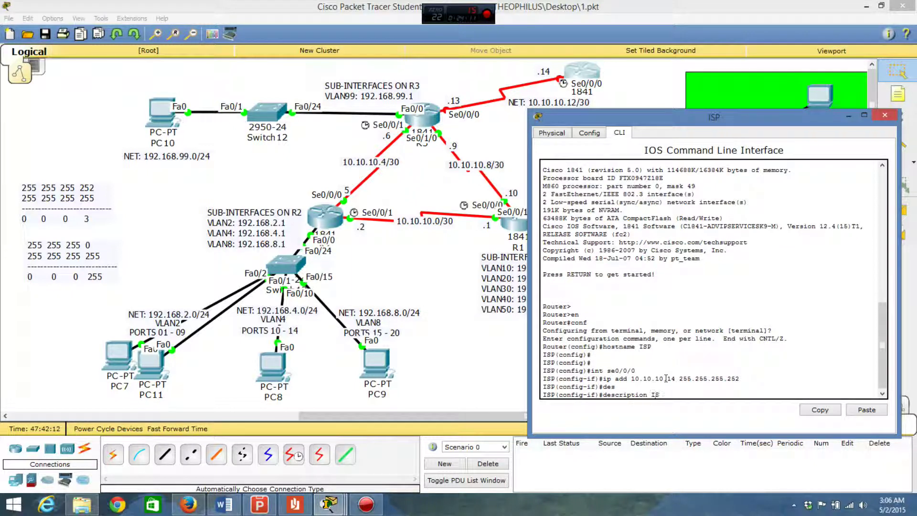
pyautogui.write('P LINK TO R3 LAN')
pyautogui.press('Return')
# Step: Enable the ISP router's se0/0/0 interface with NO SHUT and minimize its window
pyautogui.write('NO B')
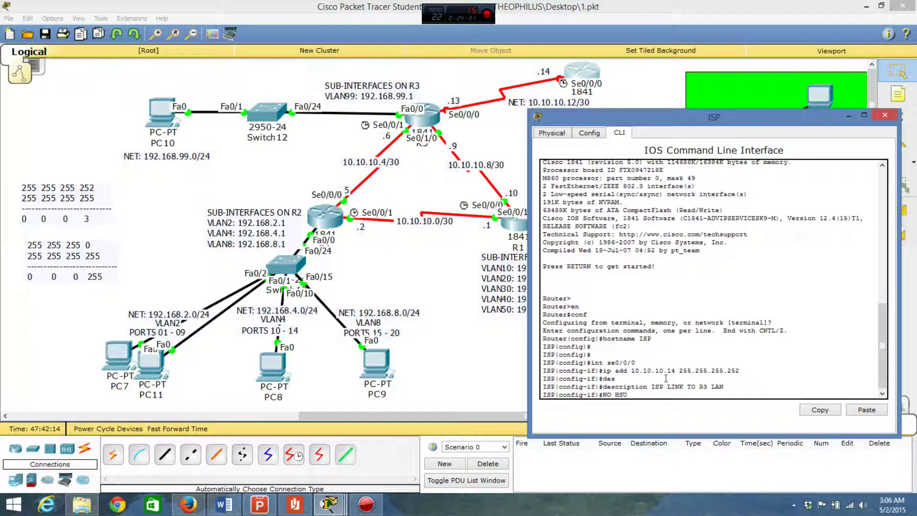
pyautogui.write('SH')
pyautogui.write('SHUT')
pyautogui.press('Return')
pyautogui.press('Return')
pyautogui.press('Return')
pyautogui.press('Return')
pyautogui.press('Return')
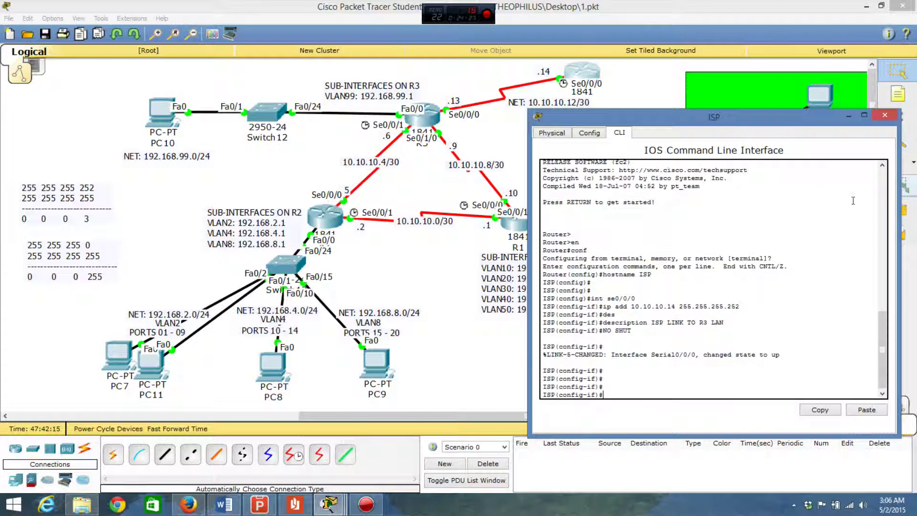
pyautogui.click(848, 115)
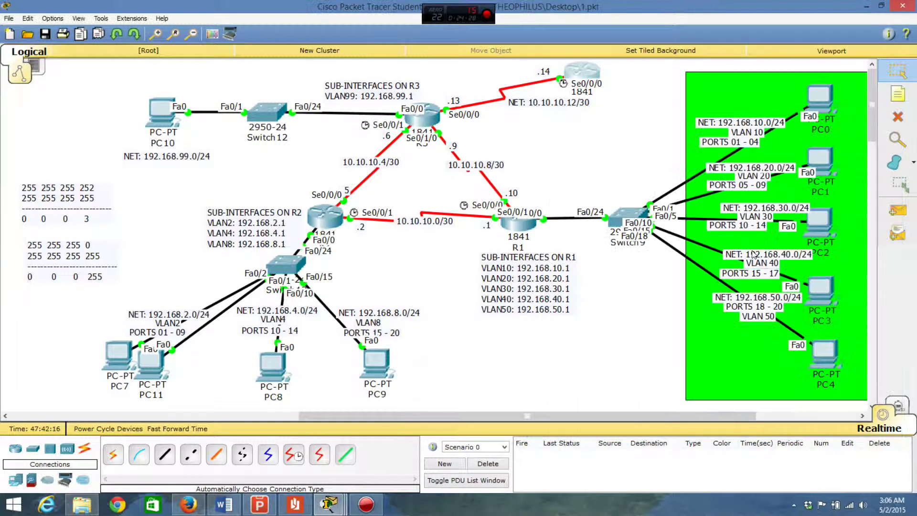
# Step: Test connectivity by sending two simple PDUs from PC4 to the ISP router
pyautogui.click(899, 210)
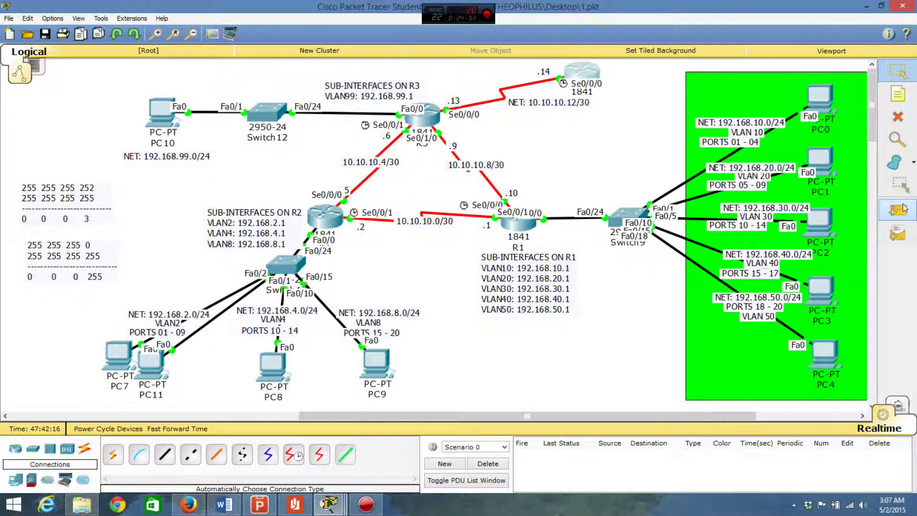
pyautogui.click(823, 356)
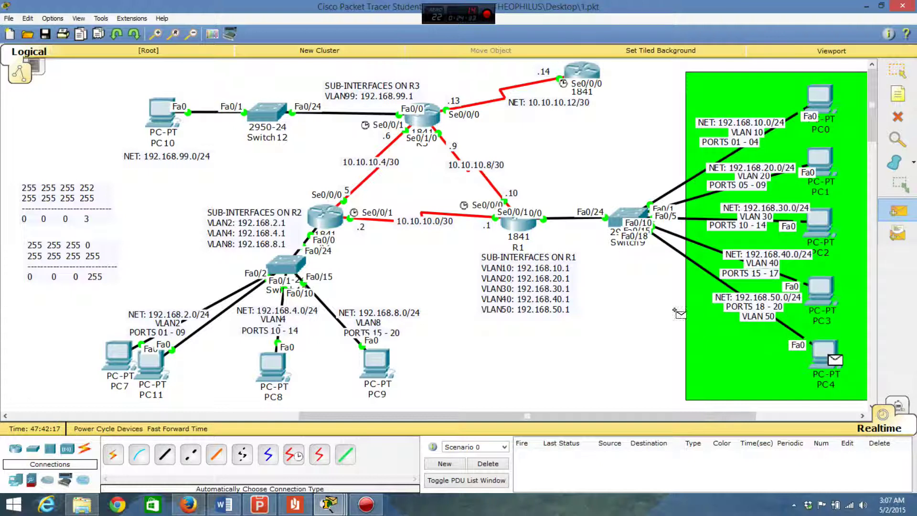
pyautogui.click(579, 73)
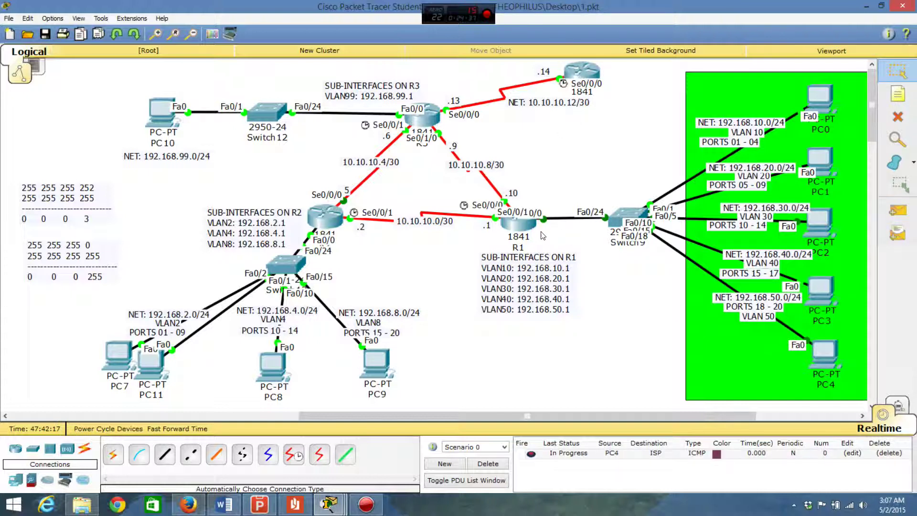
pyautogui.click(898, 210)
pyautogui.click(821, 356)
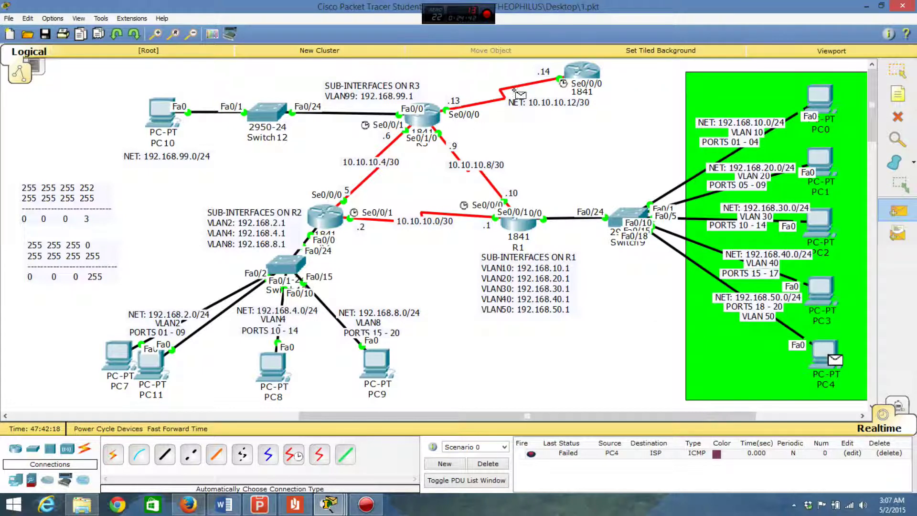
pyautogui.click(576, 76)
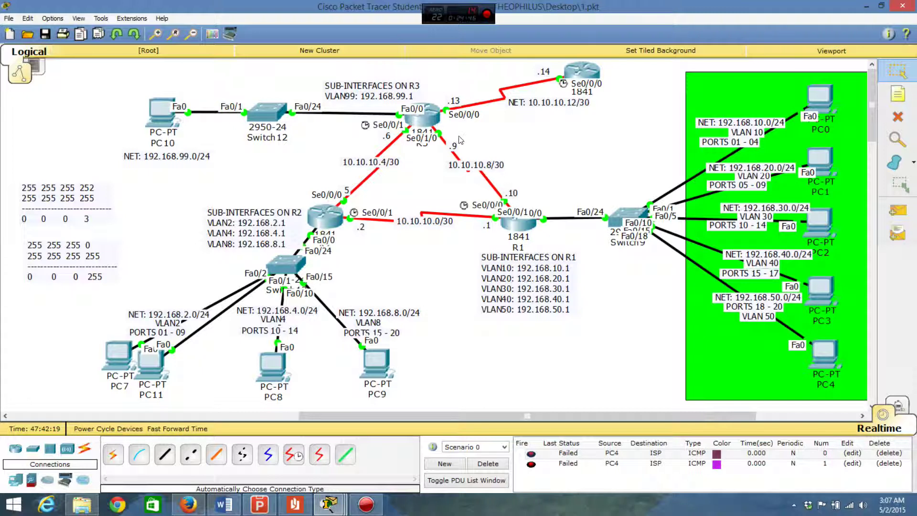
# Step: Open R3's command line and exit interface configuration to global configuration mode
pyautogui.click(430, 116)
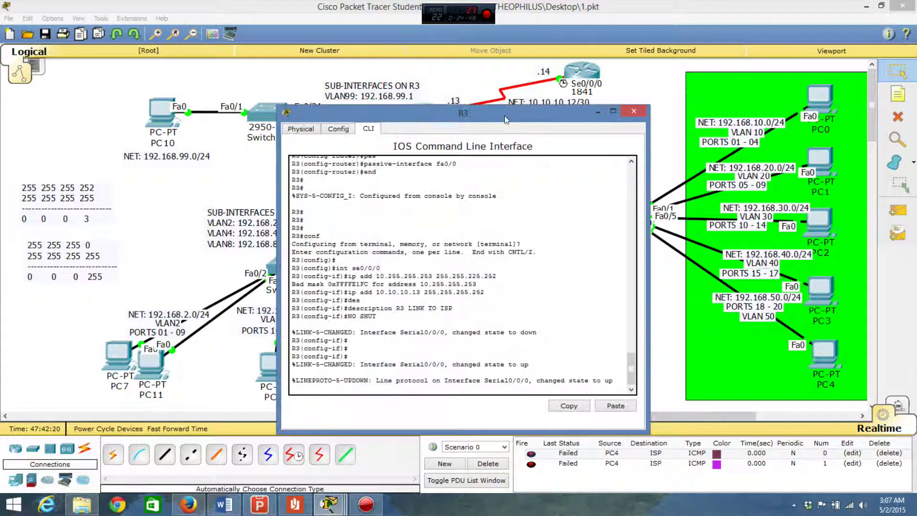
pyautogui.moveTo(506, 116); pyautogui.dragTo(379, 106)
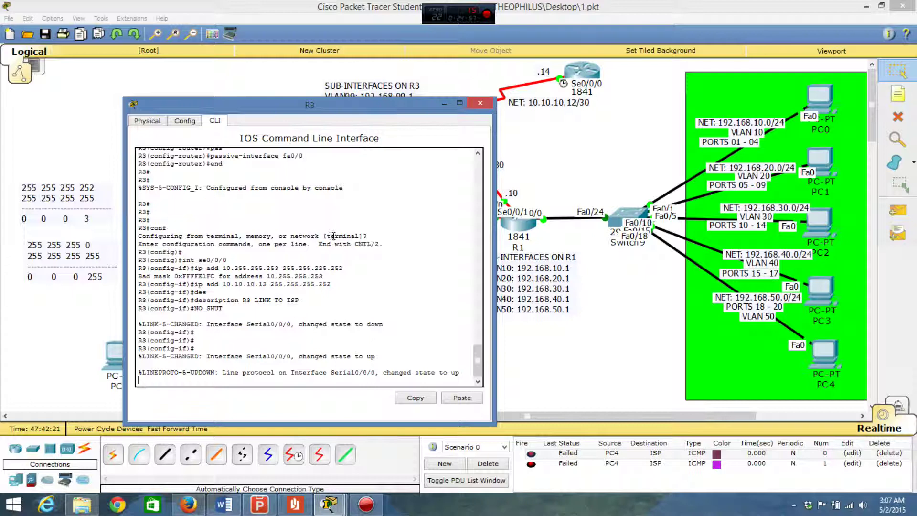
pyautogui.press('Return')
pyautogui.press('Return')
pyautogui.write('EXI')
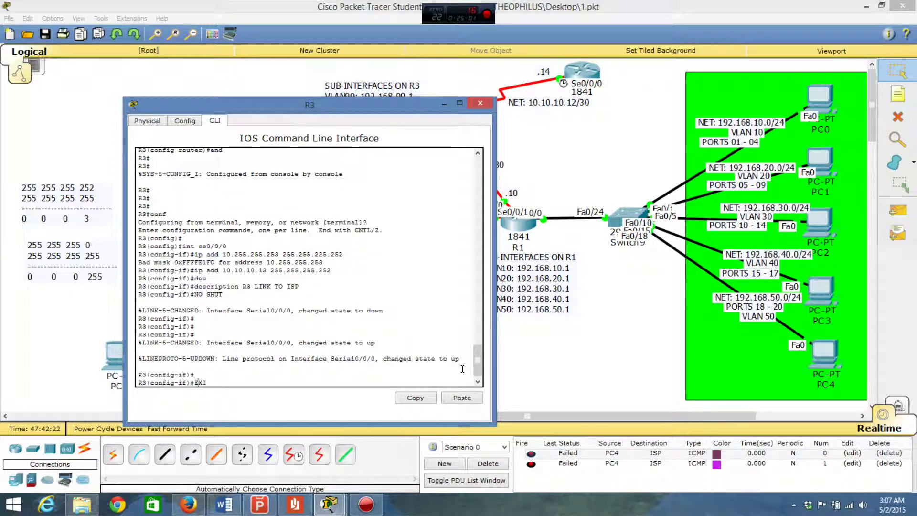
pyautogui.write('T')
pyautogui.press('Return')
pyautogui.press('Return')
# Step: Add a default static route 0.0.0.0 0.0.0.0 through se0/0/0 on R3 and minimize its window
pyautogui.write('IP ROUTE')
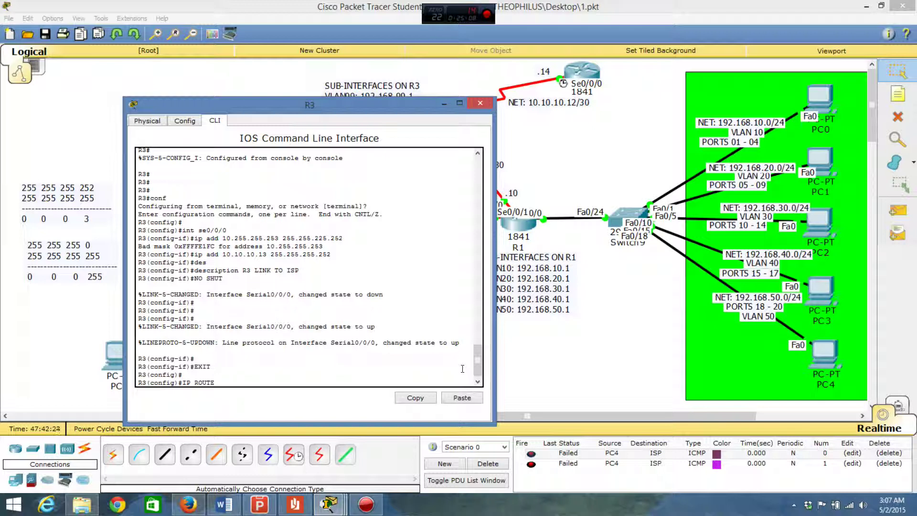
pyautogui.write(' 0.0.0.0 0.0.0.0')
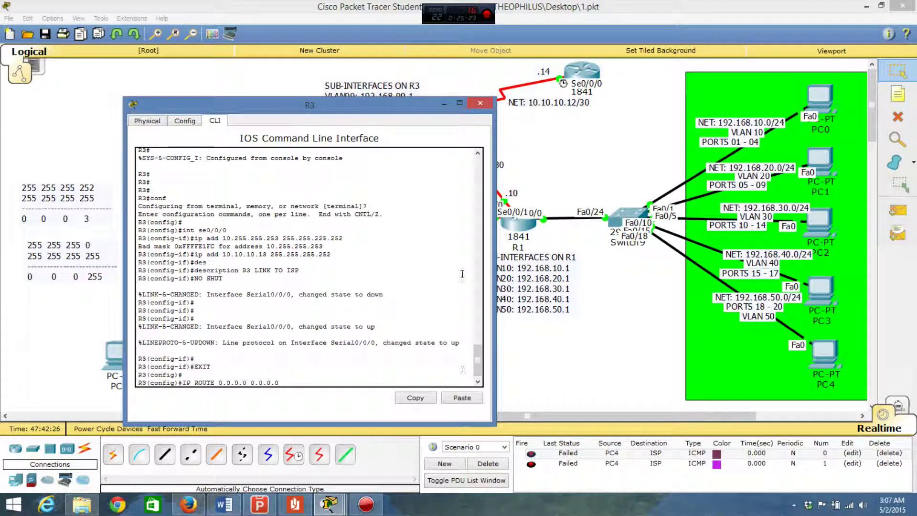
pyautogui.moveTo(390, 108); pyautogui.dragTo(329, 135)
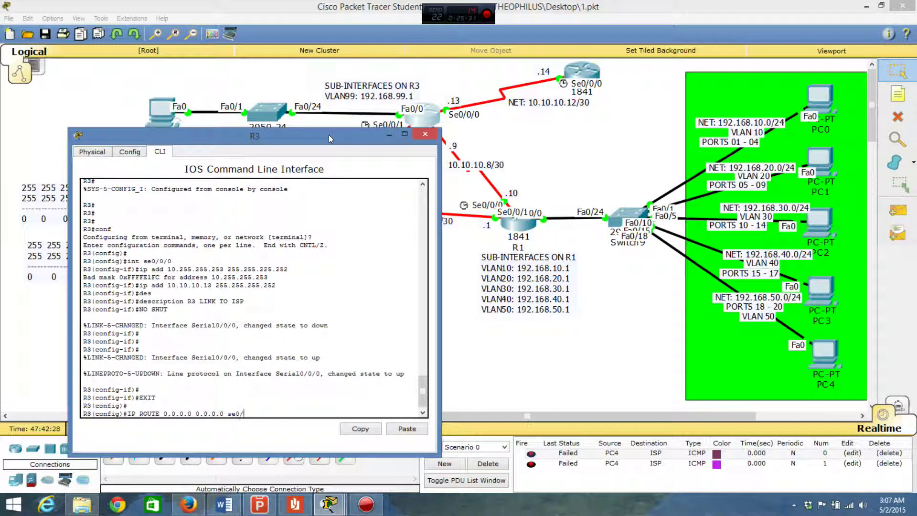
pyautogui.write('/0')
pyautogui.press('Return')
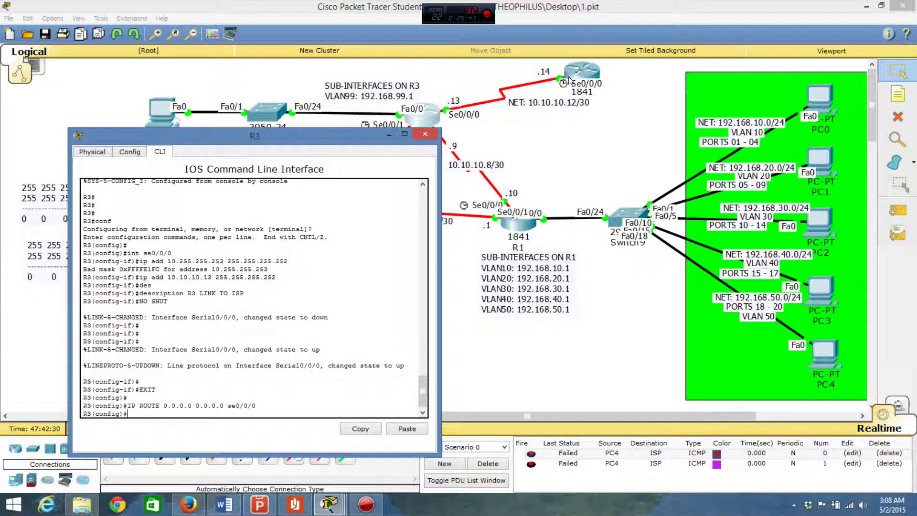
pyautogui.click(387, 137)
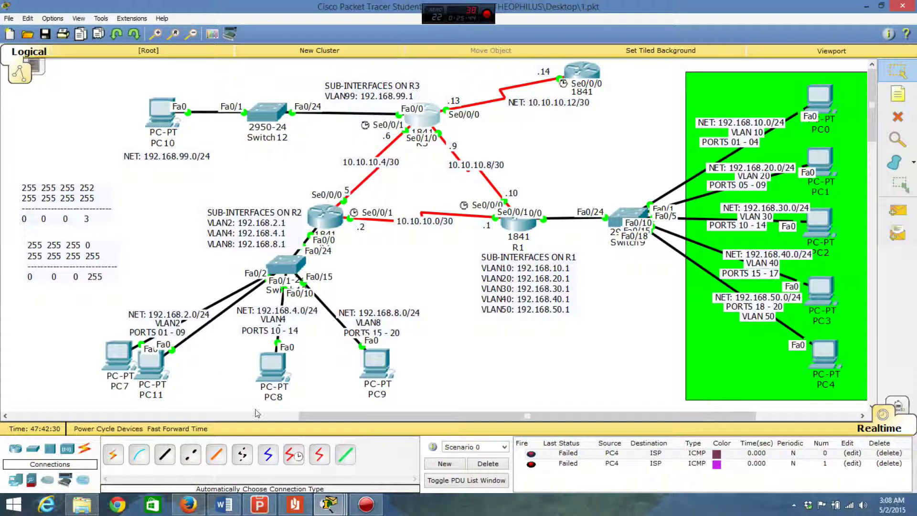
# Step: Fast forward the simulation time and send two more simple PDUs from PC4 to the ISP router
pyautogui.click(180, 429)
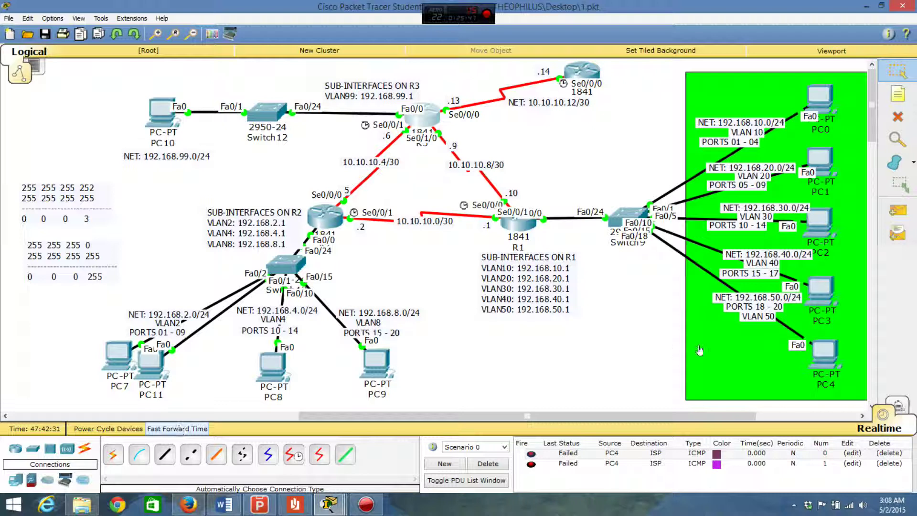
pyautogui.click(900, 210)
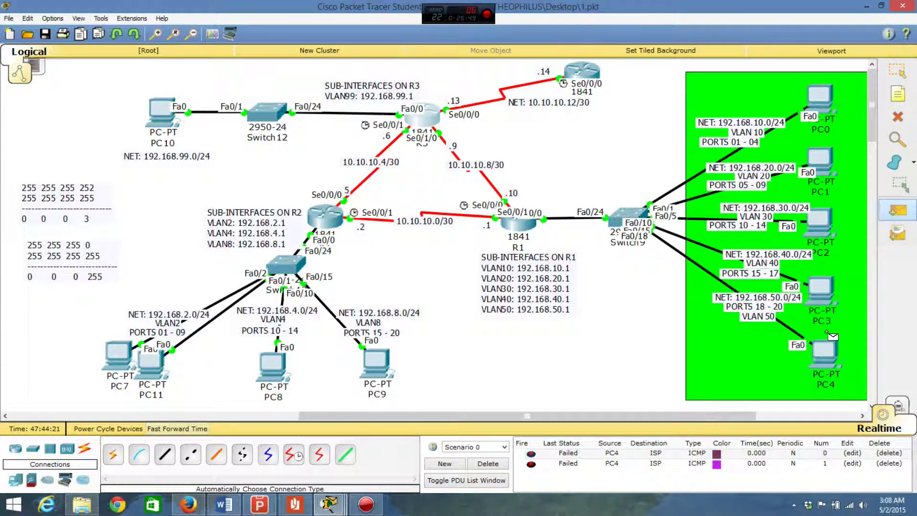
pyautogui.click(822, 355)
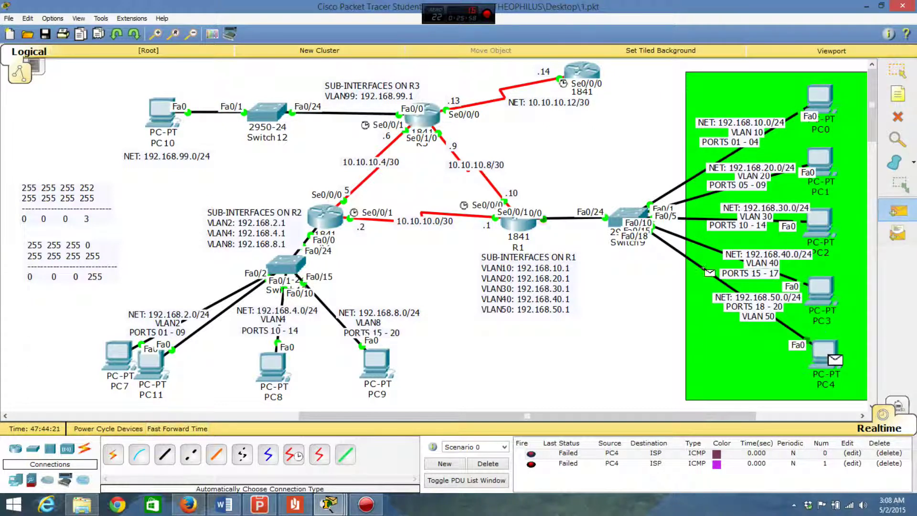
pyautogui.click(579, 74)
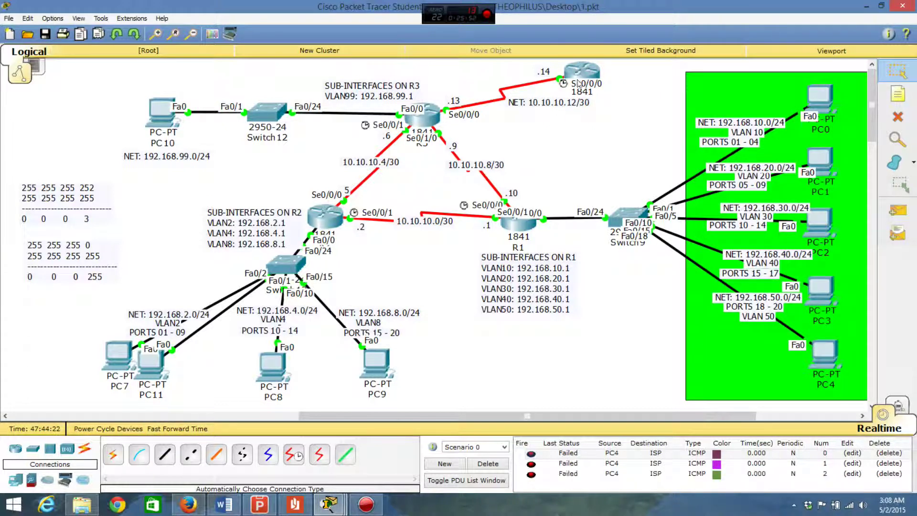
pyautogui.click(898, 210)
pyautogui.click(819, 350)
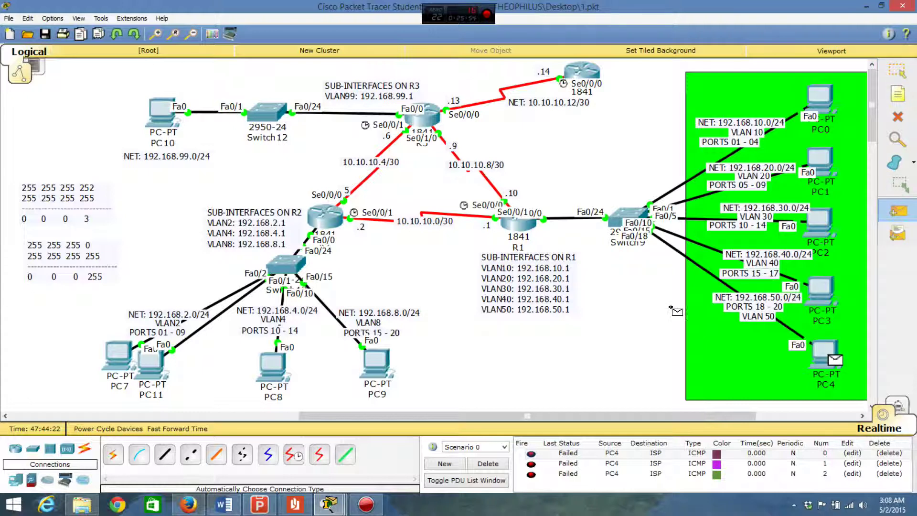
pyautogui.click(568, 74)
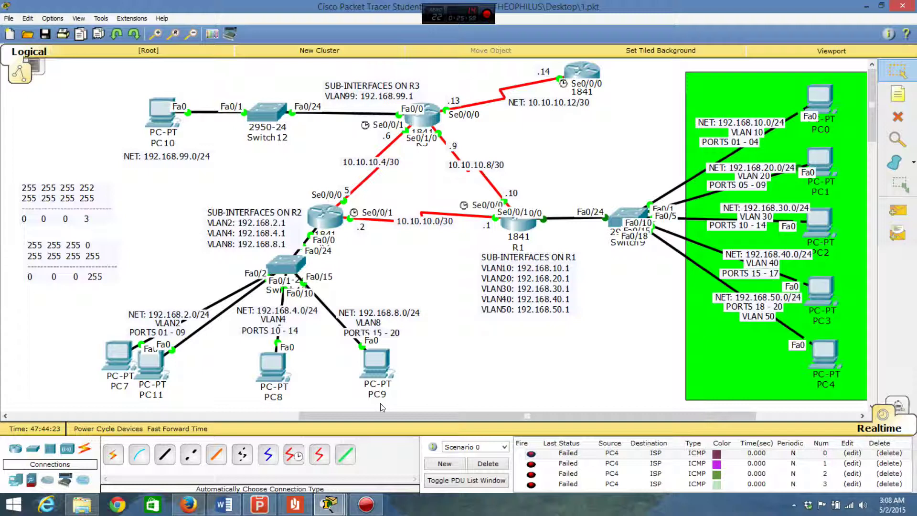
# Step: Fast forward the simulation time again and send a simple PDU from PC4 to R3
pyautogui.click(195, 429)
pyautogui.click(893, 208)
pyautogui.click(827, 353)
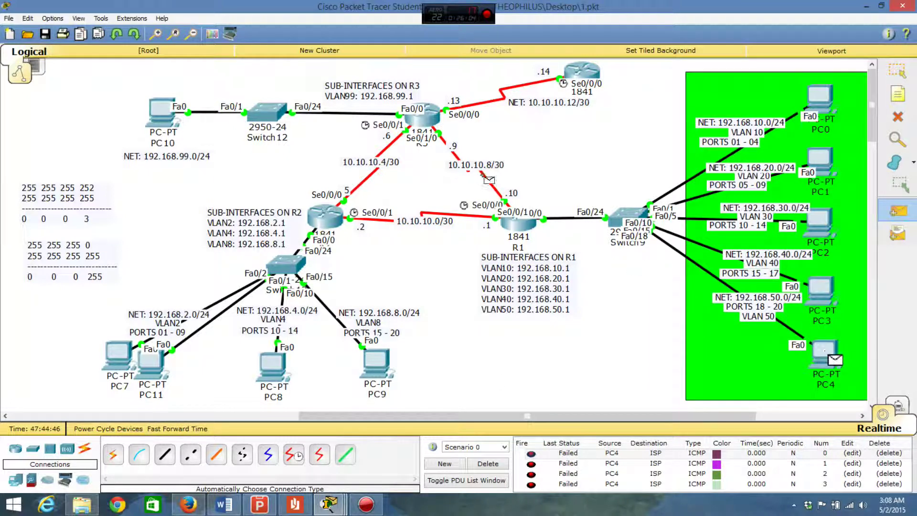
pyautogui.click(428, 111)
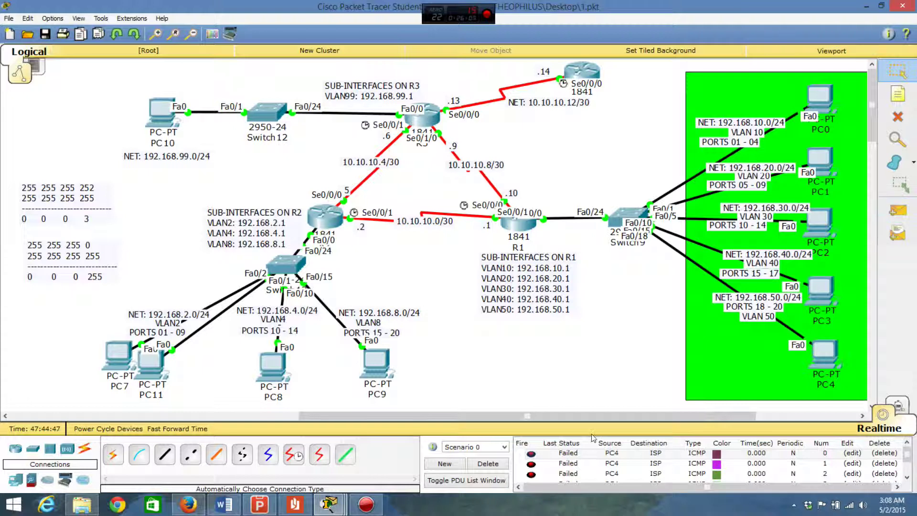
# Step: Delete the current scenario's PDU list and send a simple PDU from PC4 to R3
pyautogui.scroll(-2, 906, 458)
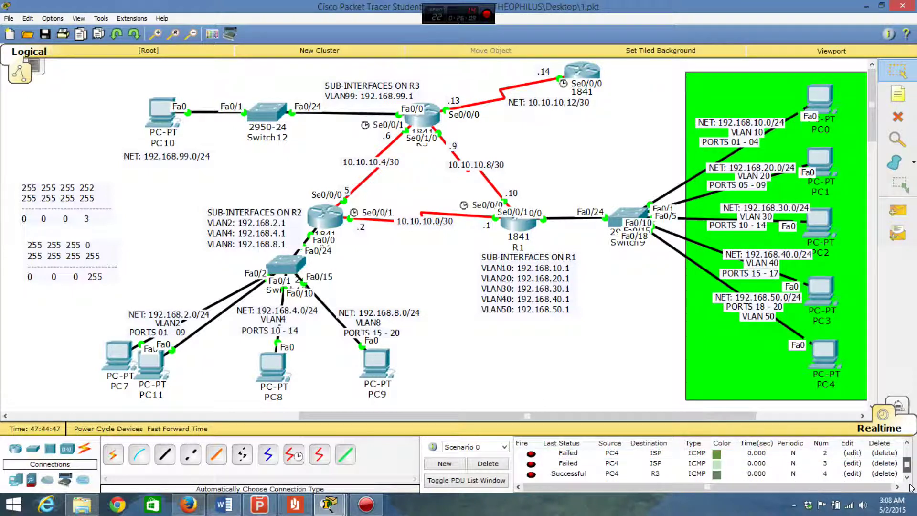
pyautogui.click(487, 464)
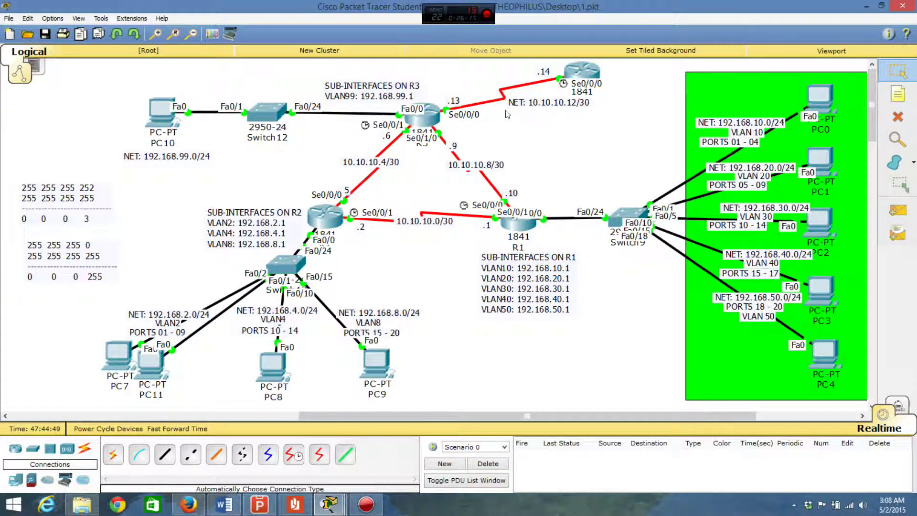
pyautogui.click(896, 211)
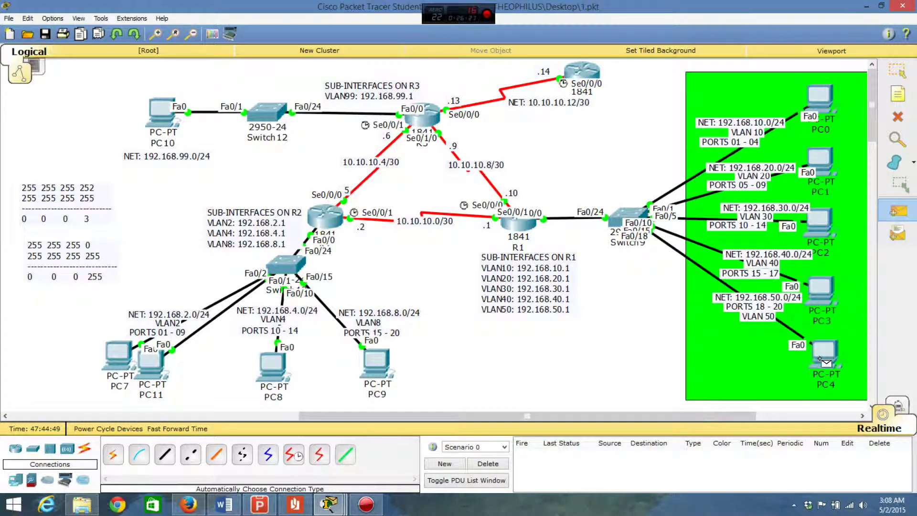
pyautogui.click(819, 352)
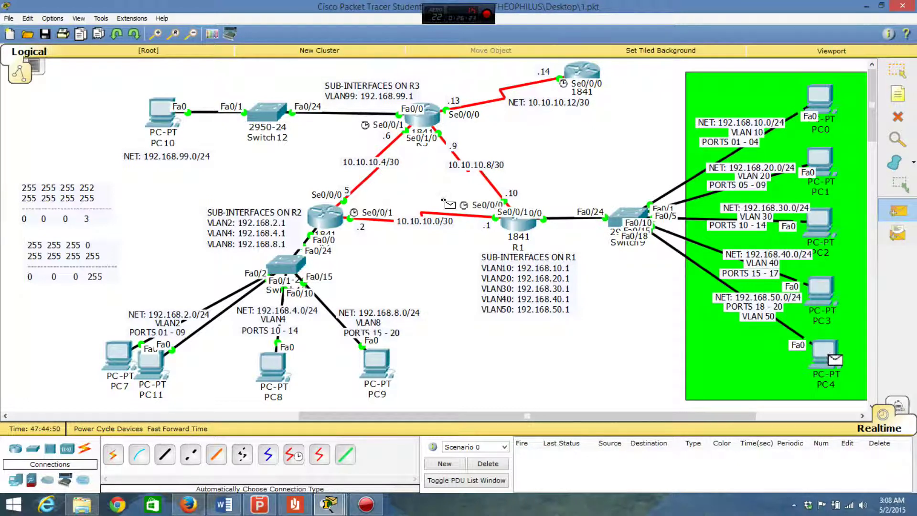
pyautogui.click(424, 118)
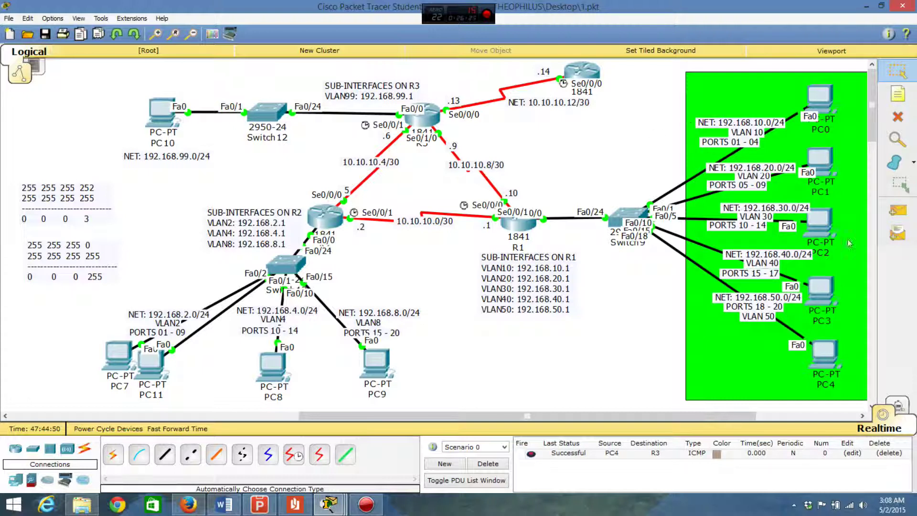
# Step: Send a simple PDU from PC9 to the ISP router
pyautogui.click(896, 215)
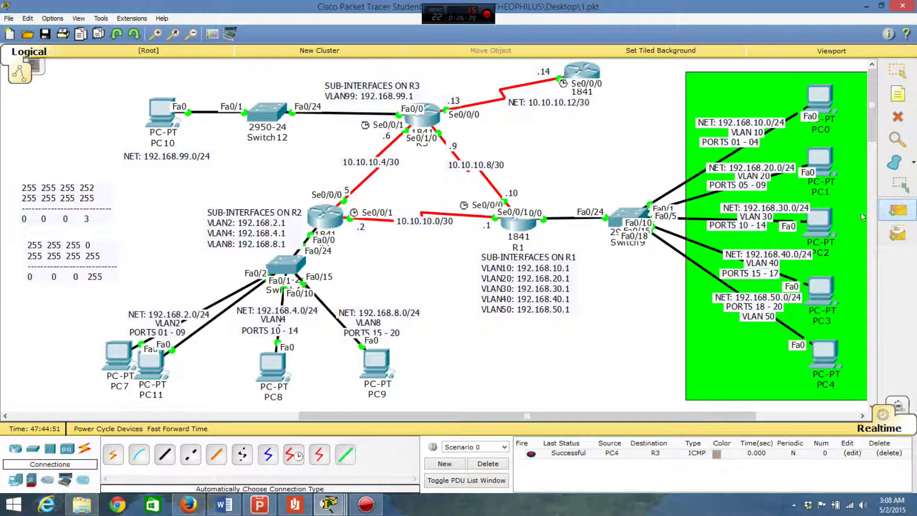
pyautogui.click(366, 364)
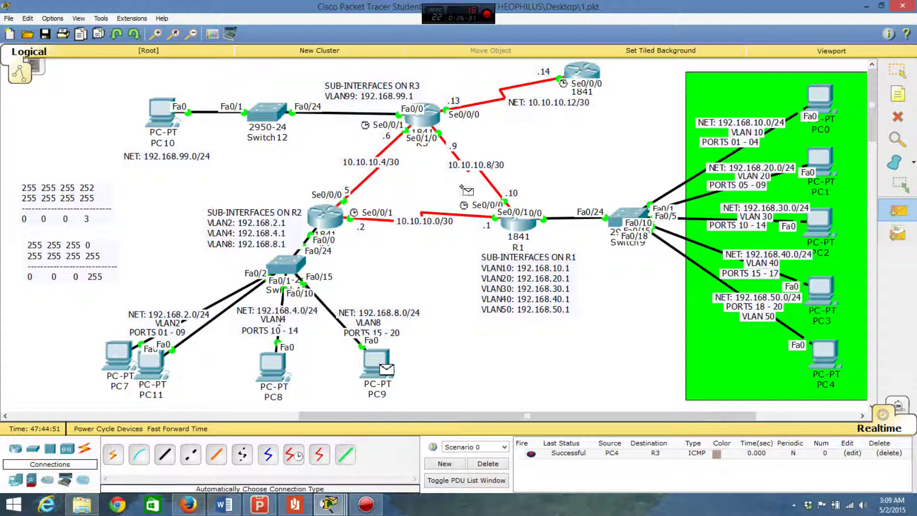
pyautogui.click(574, 73)
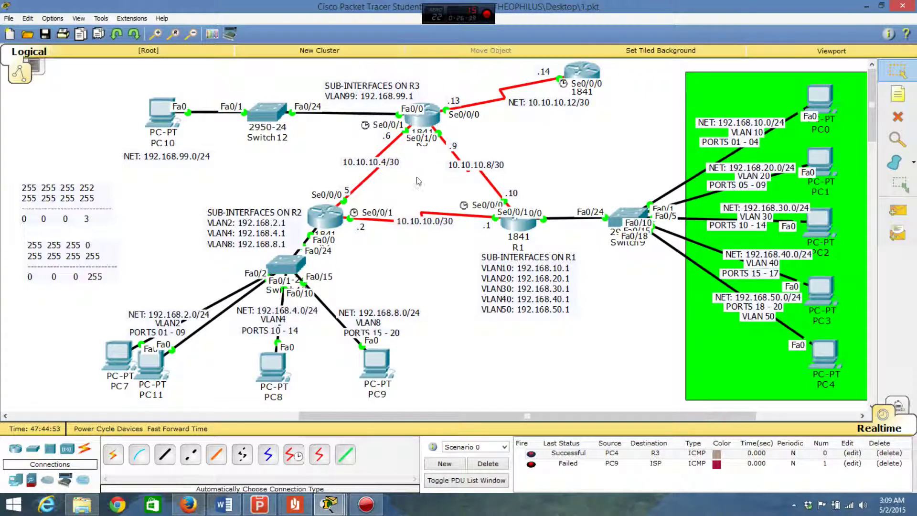
# Step: Reopen R3's command line and exit global configuration mode to privileged EXEC mode
pyautogui.click(424, 123)
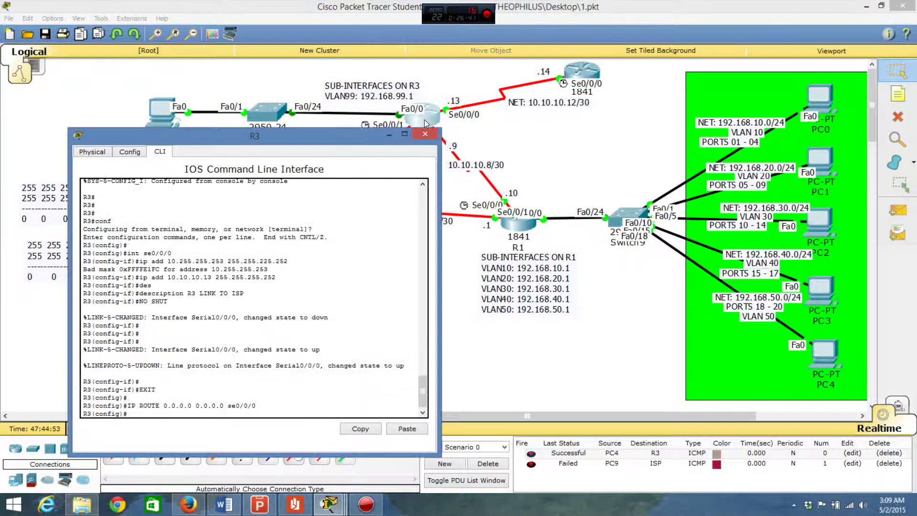
pyautogui.moveTo(316, 143); pyautogui.dragTo(485, 80)
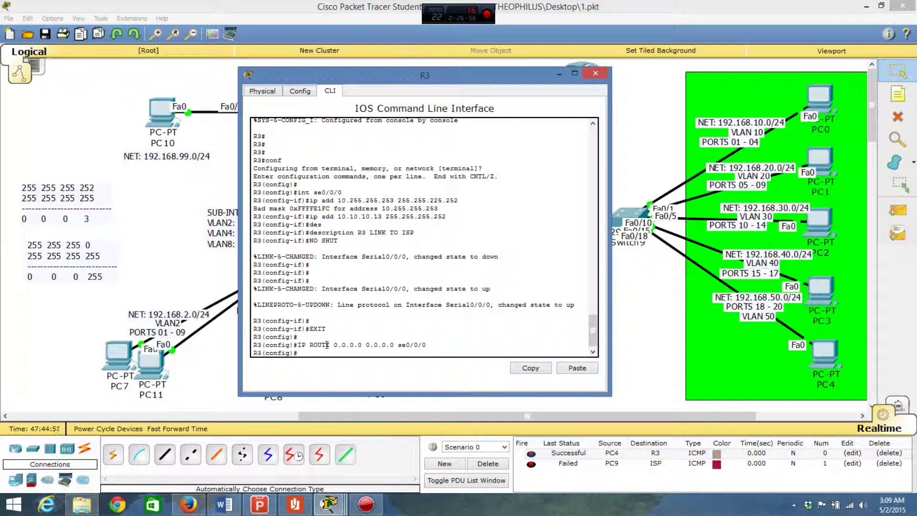
pyautogui.press('Return')
pyautogui.press('Return')
pyautogui.write('exit')
pyautogui.press('Return')
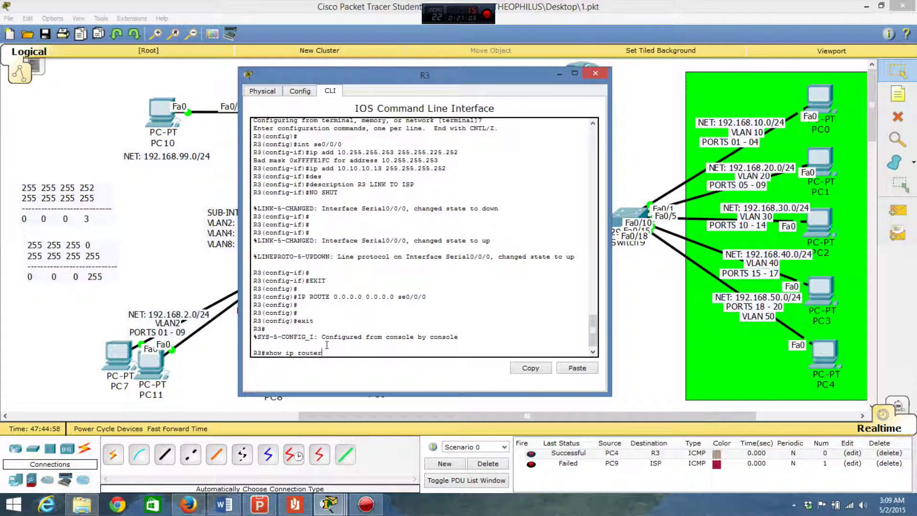
# Step: Display R3's routing table with the show ip route command
pyautogui.press('Return')
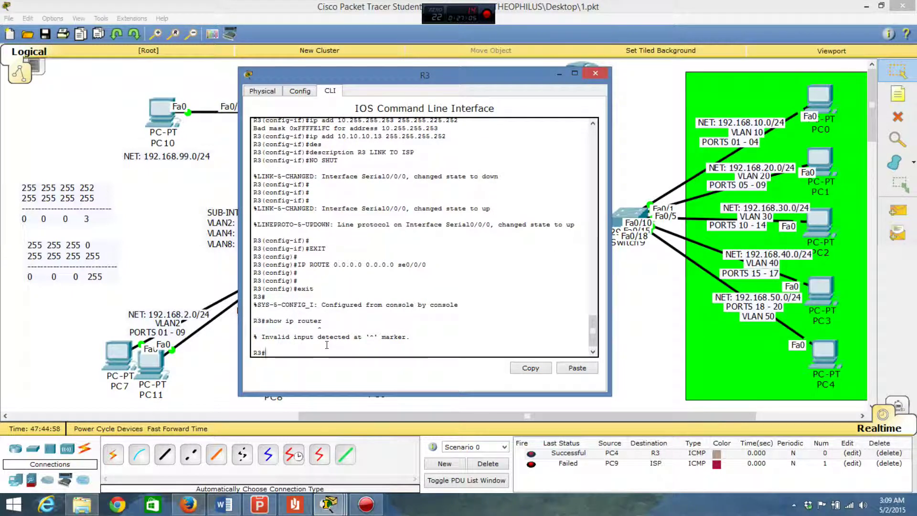
pyautogui.press('Up')
pyautogui.press('Return')
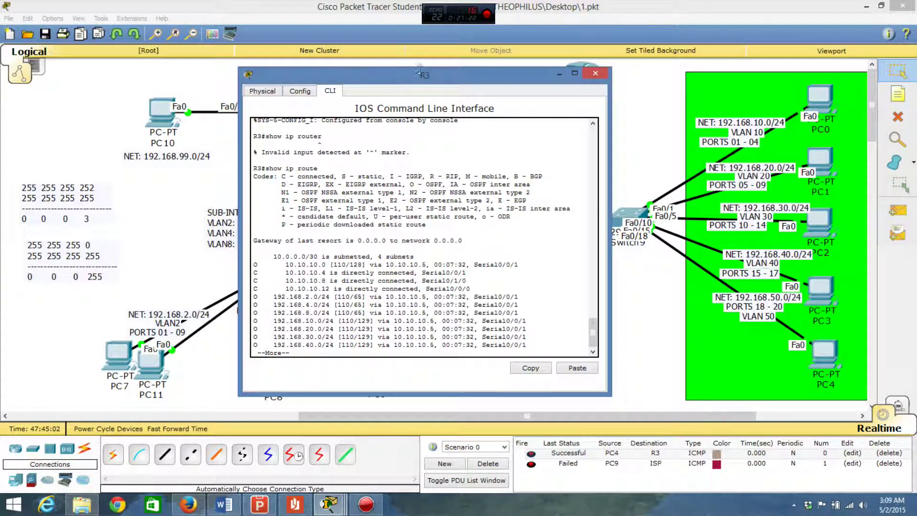
# Step: Examine R3's OSPF and connected routes against the topology's router links, and minimize R3's window
pyautogui.moveTo(419, 77); pyautogui.dragTo(574, 197)
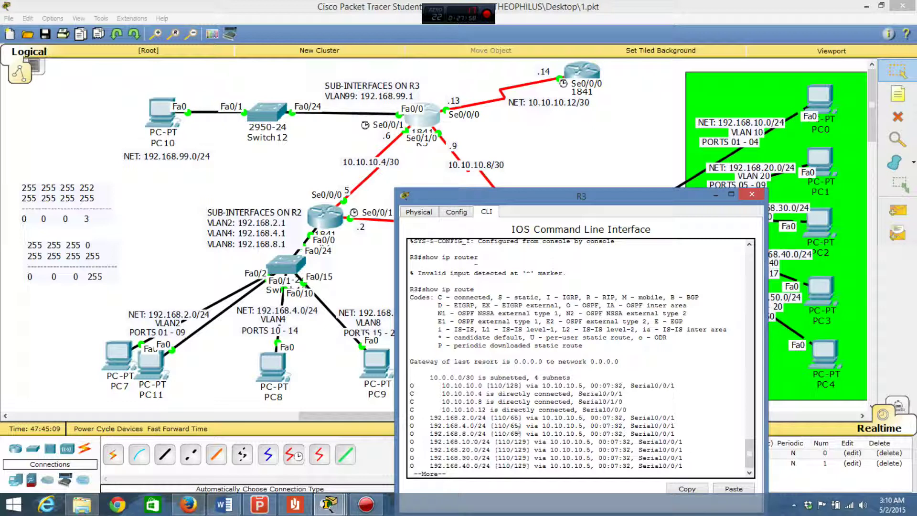
pyautogui.moveTo(554, 203); pyautogui.dragTo(440, 321)
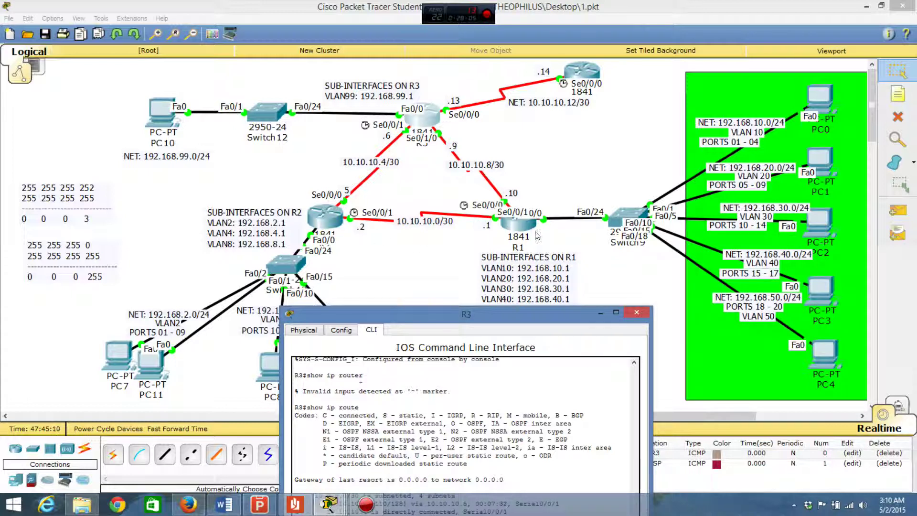
pyautogui.moveTo(414, 315); pyautogui.dragTo(431, 190)
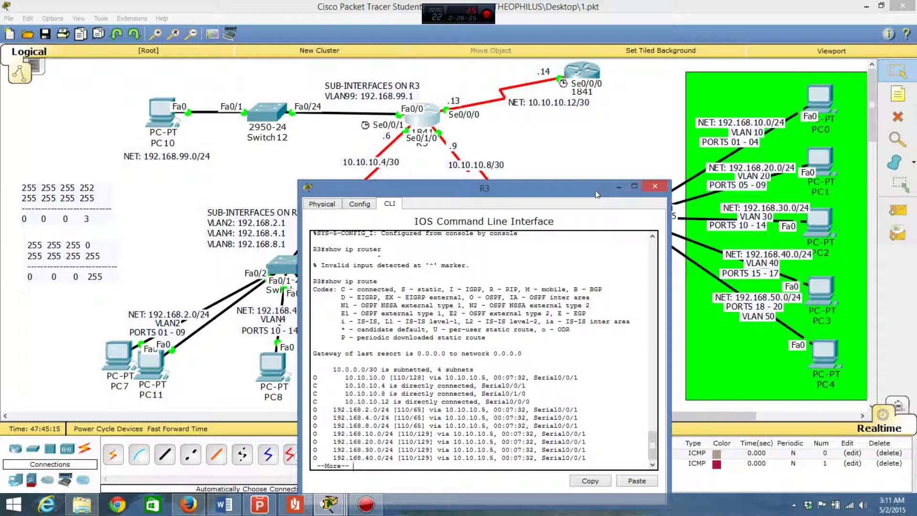
pyautogui.moveTo(592, 190); pyautogui.dragTo(549, 290)
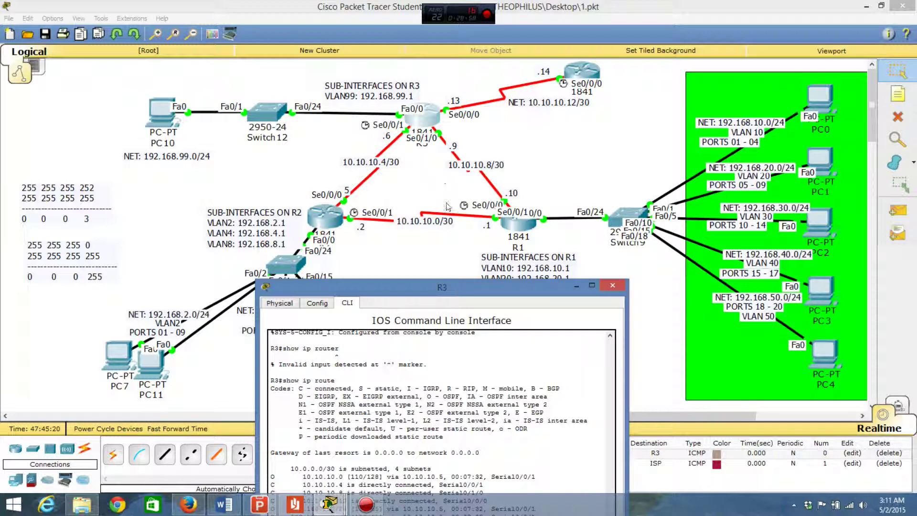
pyautogui.moveTo(479, 291); pyautogui.dragTo(471, 203)
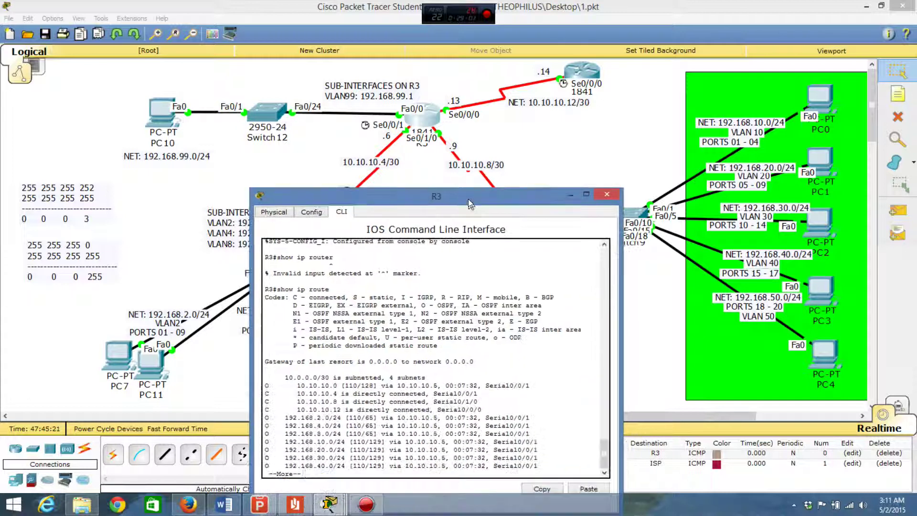
pyautogui.click(570, 194)
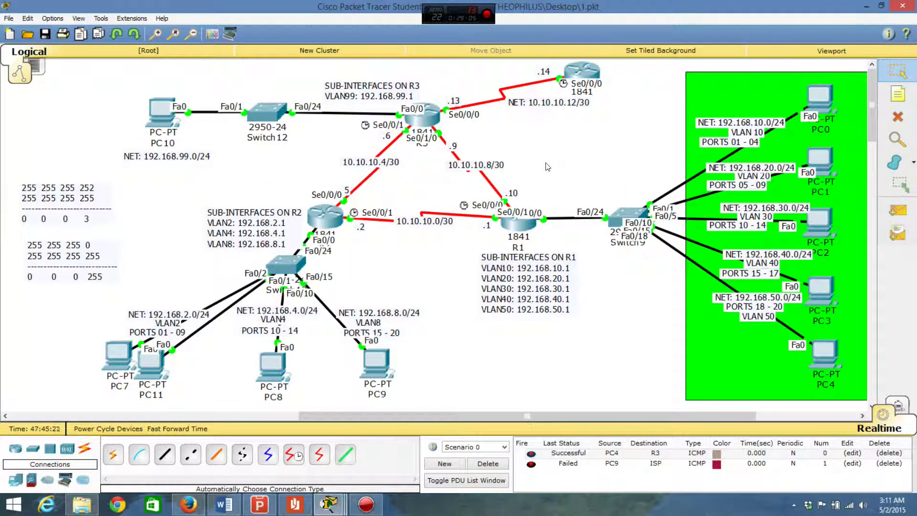